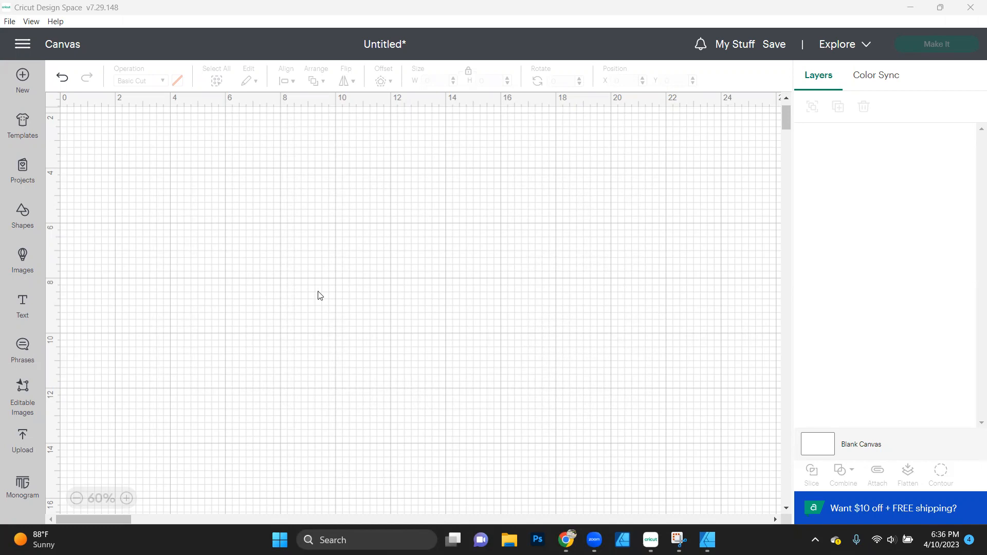
# - Add the text SENIOR to the canvas, enlarge it to about 9.11 x 3.16 in and place it near the middle
pyautogui.click(21, 318)
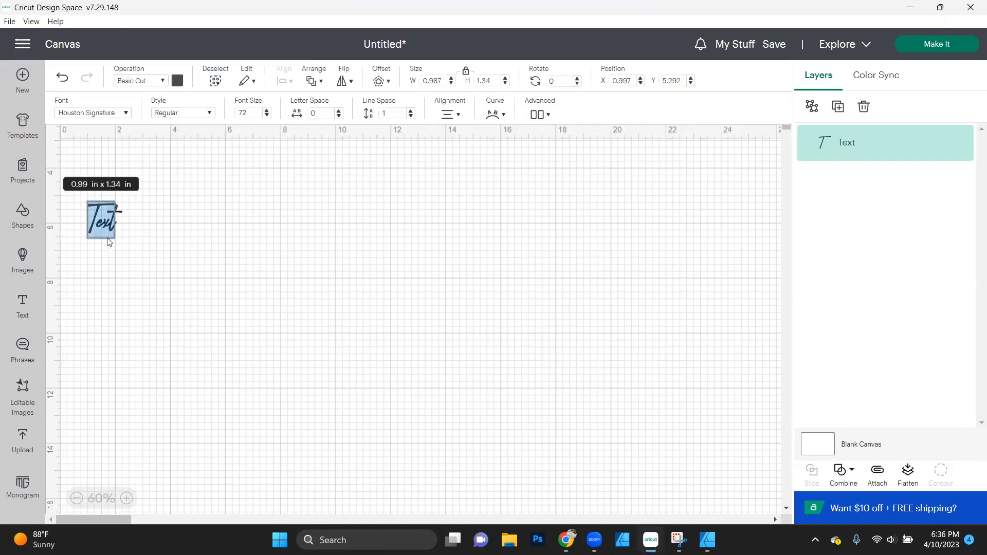
pyautogui.write('SENIOR')
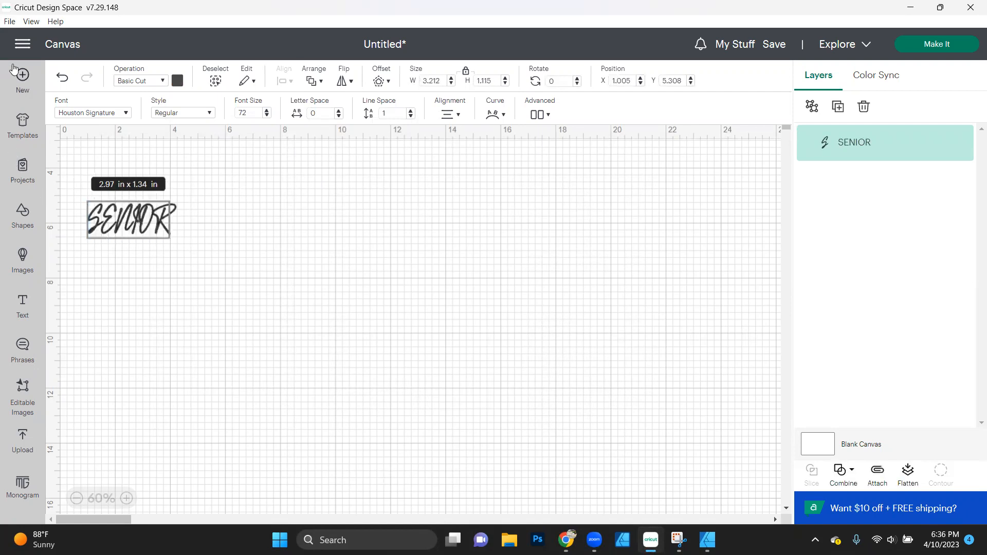
pyautogui.click(221, 199)
pyautogui.moveTo(178, 235); pyautogui.dragTo(437, 324)
pyautogui.moveTo(286, 250); pyautogui.dragTo(412, 303)
pyautogui.moveTo(562, 253); pyautogui.dragTo(464, 291)
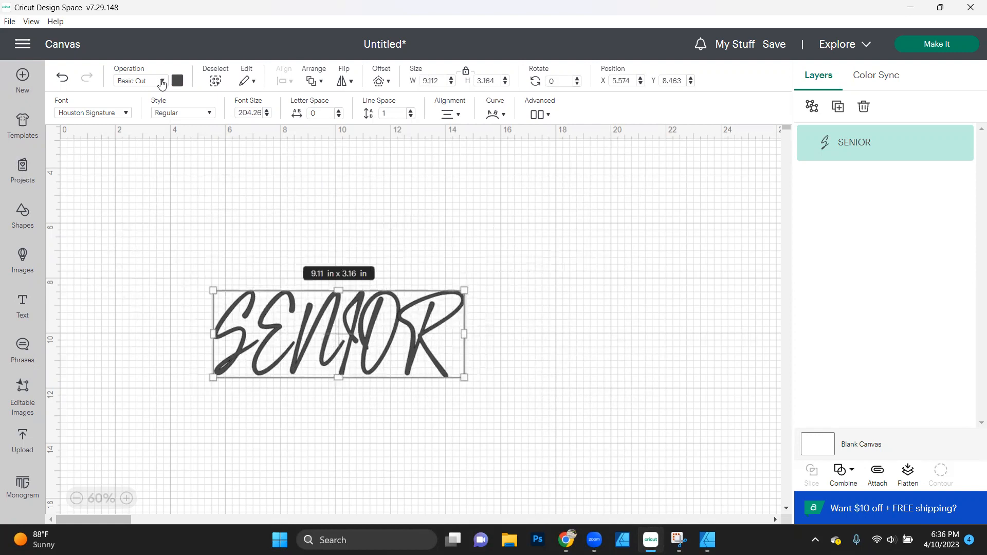
# - Change the SENIOR text's font to the system font Rockinsoda and move the text to about X 9.22, Y 8.81 in
pyautogui.click(124, 114)
pyautogui.write('hou')
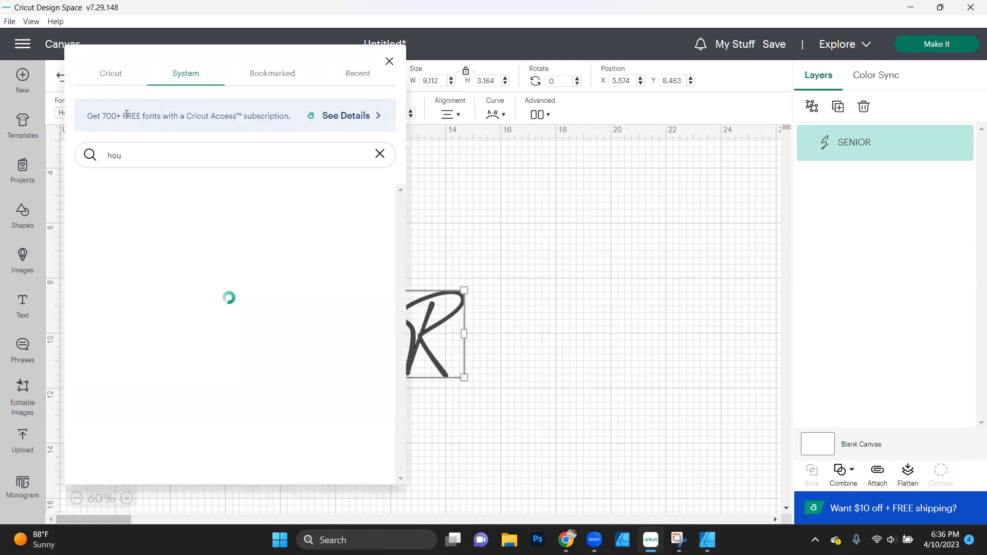
pyautogui.press('BackSpace')
pyautogui.press('BackSpace')
pyautogui.press('BackSpace')
pyautogui.write('ROCK')
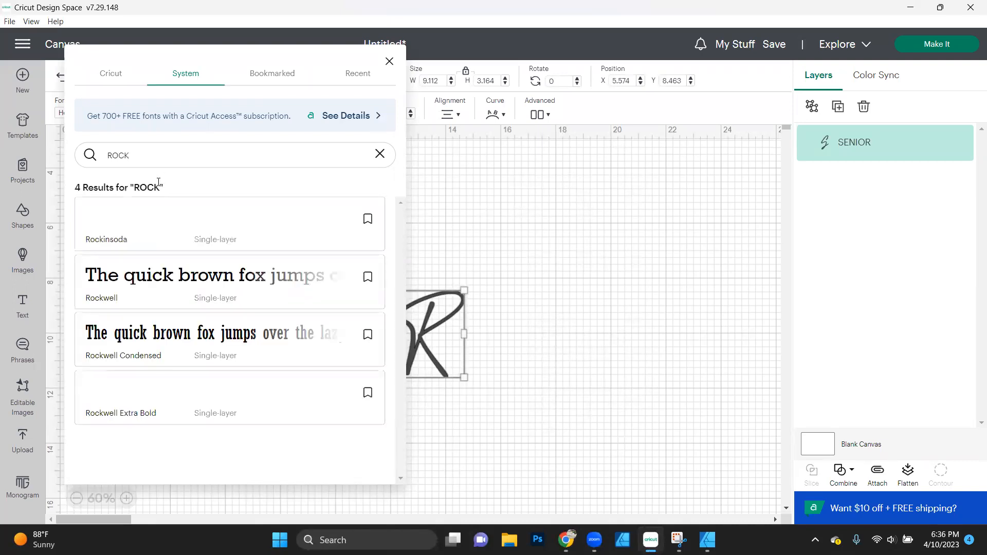
pyautogui.click(153, 222)
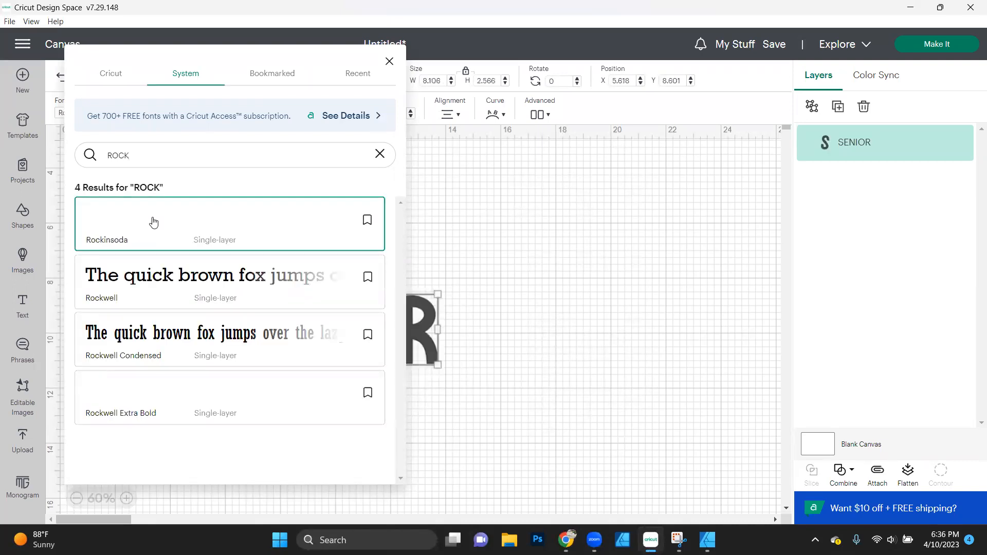
pyautogui.click(483, 246)
pyautogui.moveTo(398, 322); pyautogui.dragTo(497, 327)
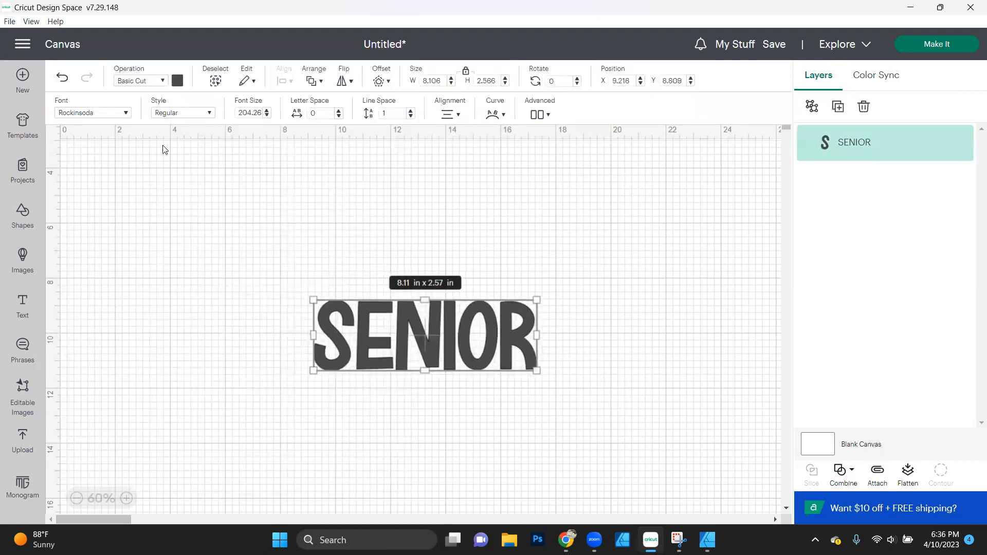
# - Recolour the SENIOR text medium green from the material colors
pyautogui.click(182, 83)
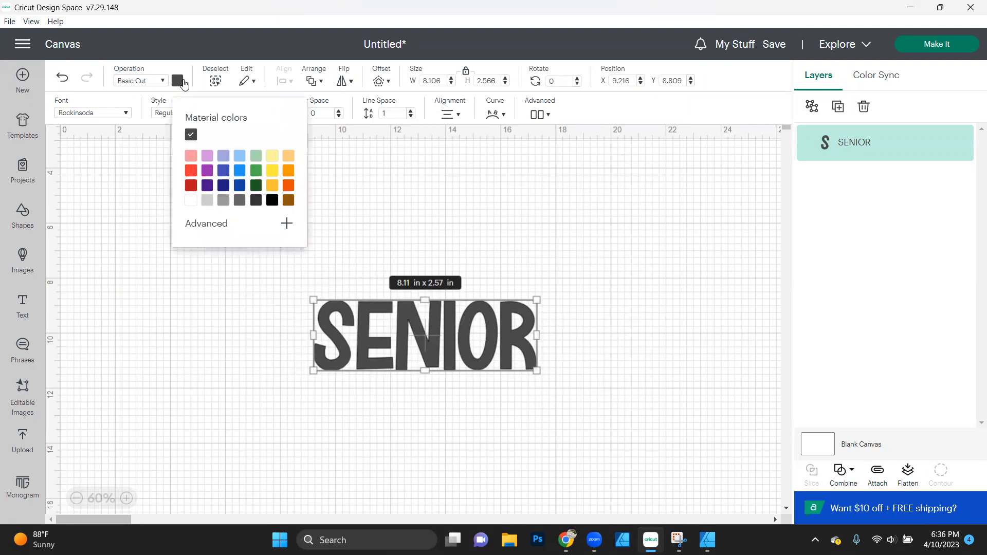
pyautogui.click(258, 172)
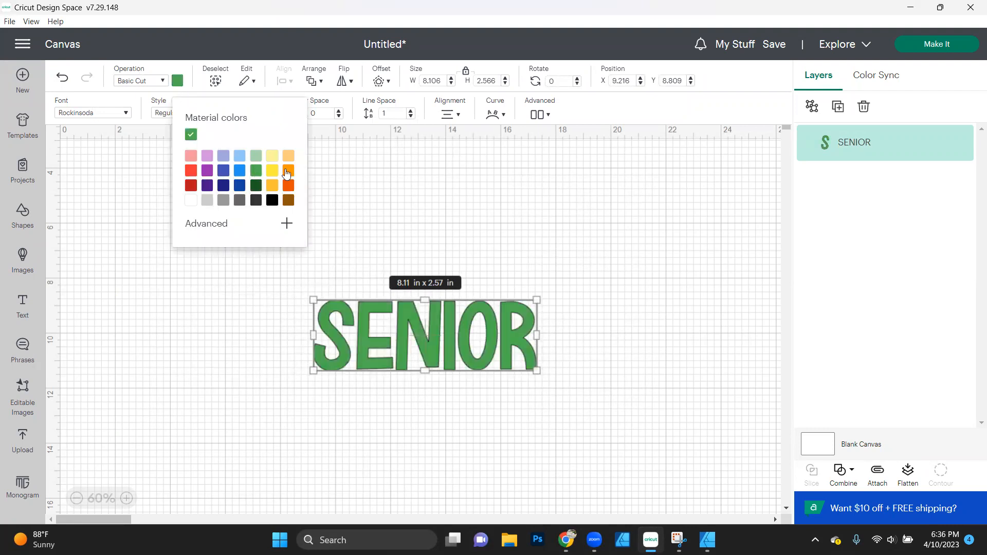
pyautogui.click(162, 82)
pyautogui.click(452, 299)
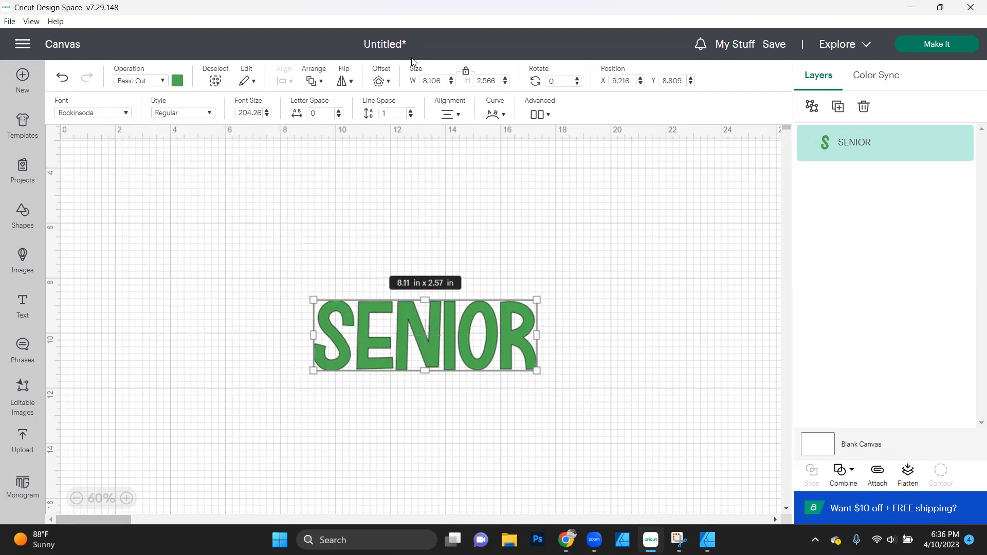
# - Create a welded 0.1 in offset with square corners around the SENIOR text
pyautogui.click(379, 82)
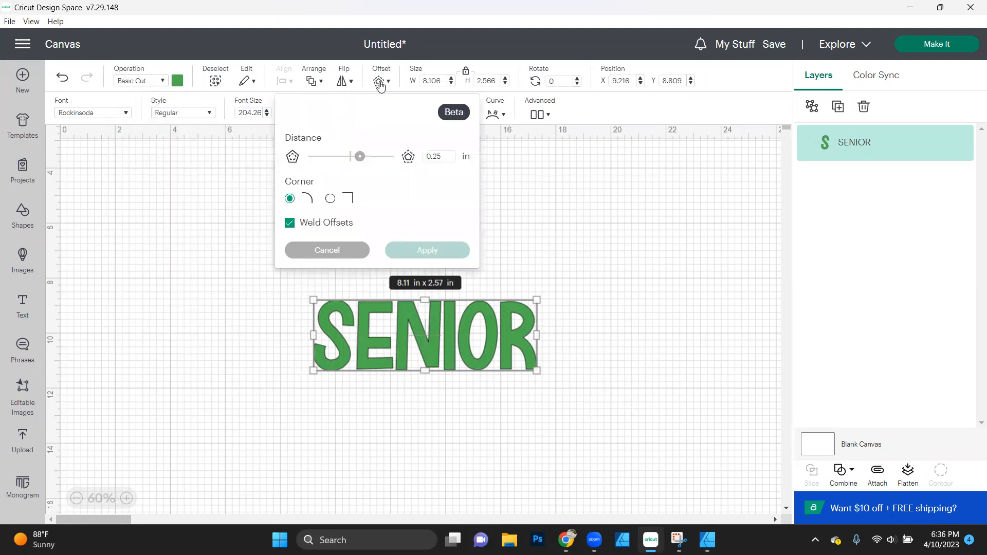
pyautogui.click(447, 163)
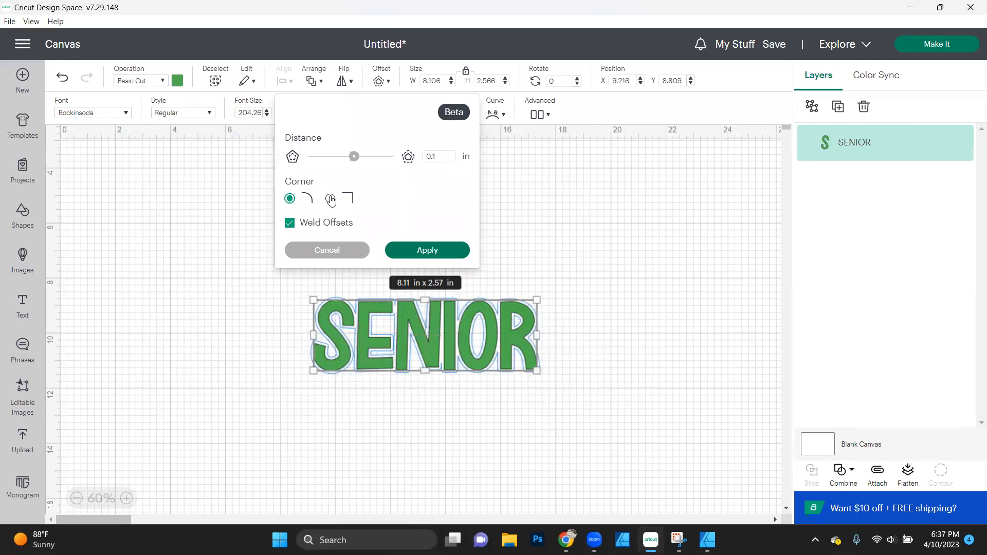
pyautogui.click(331, 200)
pyautogui.click(429, 250)
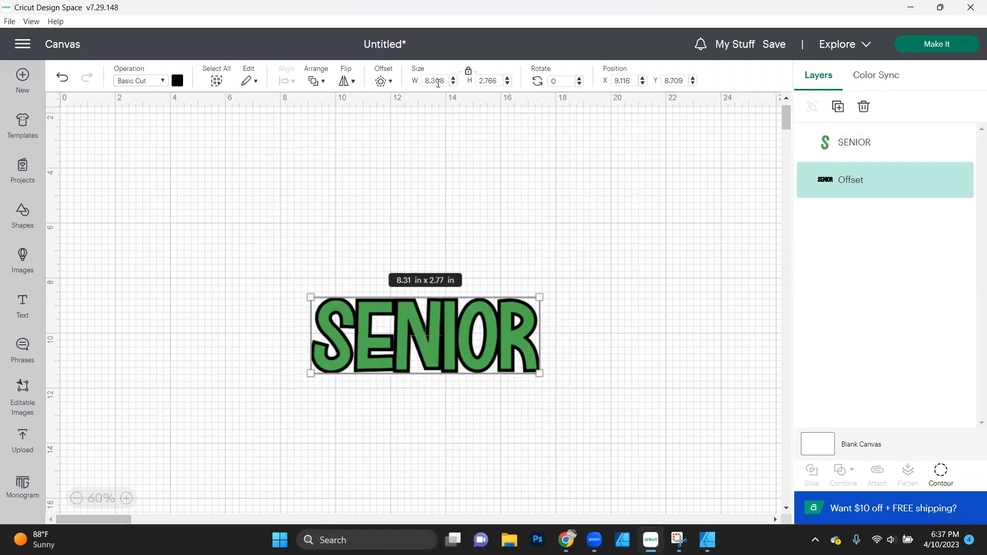
# - Create a second, outer offset of 0.15 in with square corners around the black offset
pyautogui.click(390, 83)
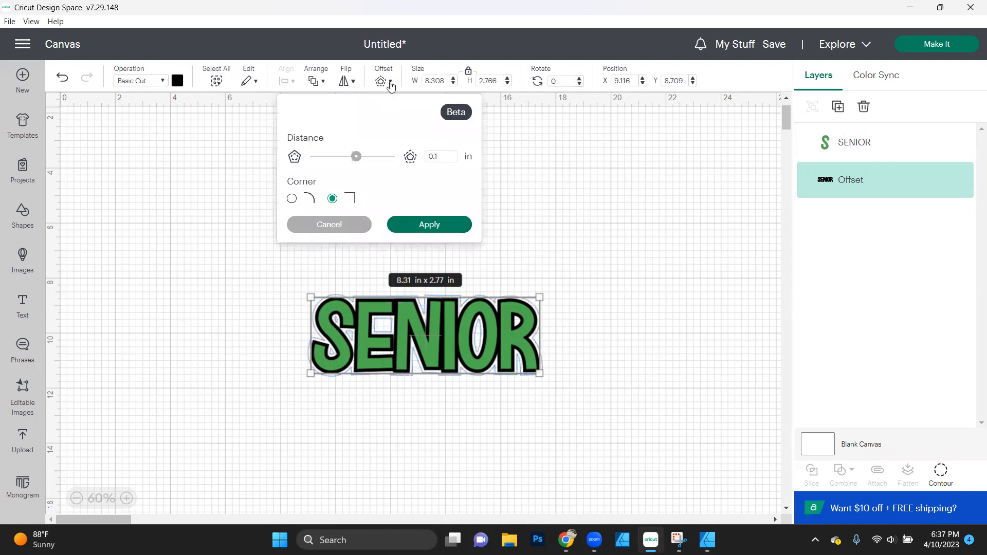
pyautogui.click(441, 158)
pyautogui.click(376, 202)
pyautogui.click(446, 156)
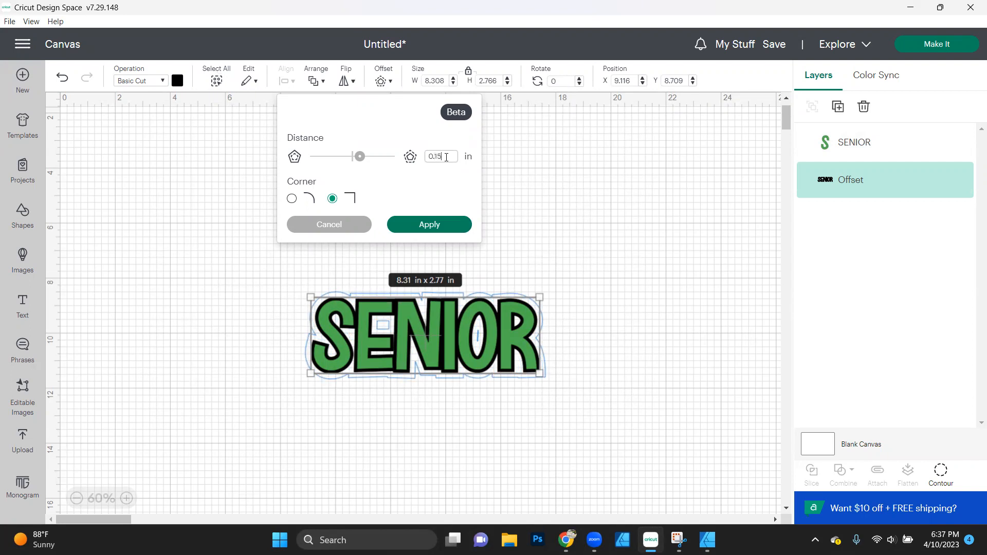
pyautogui.press('Tab')
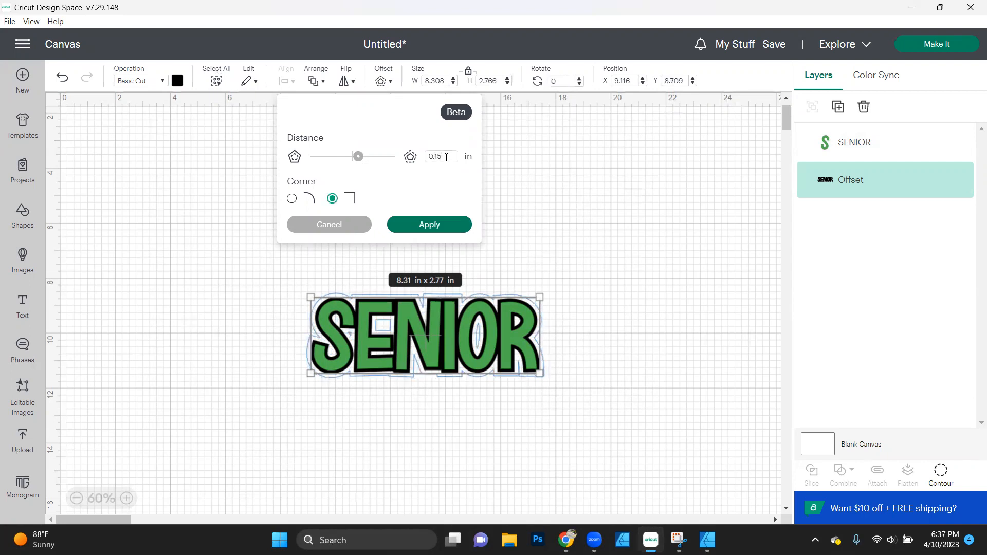
pyautogui.click(438, 230)
# - Recolour the outer offset white
pyautogui.click(178, 81)
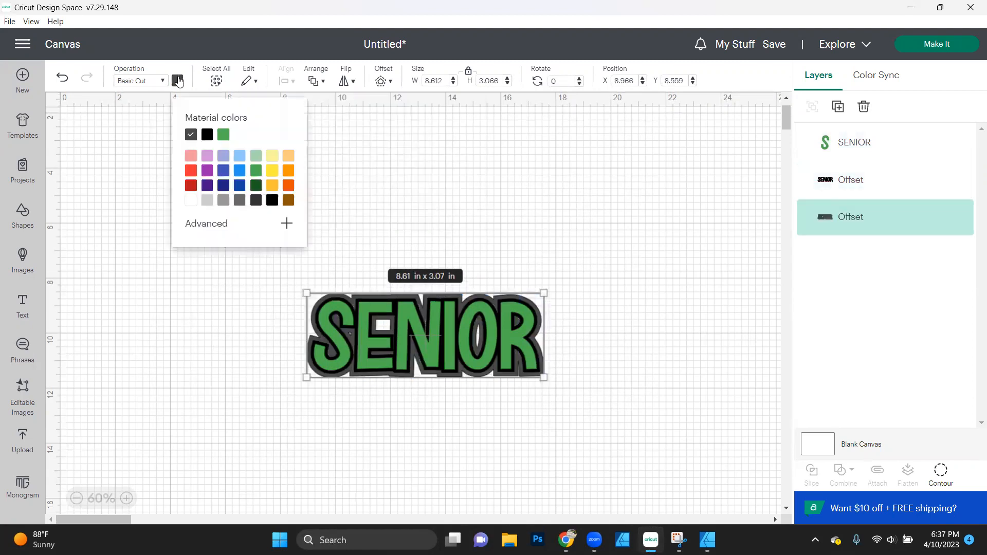
pyautogui.click(192, 206)
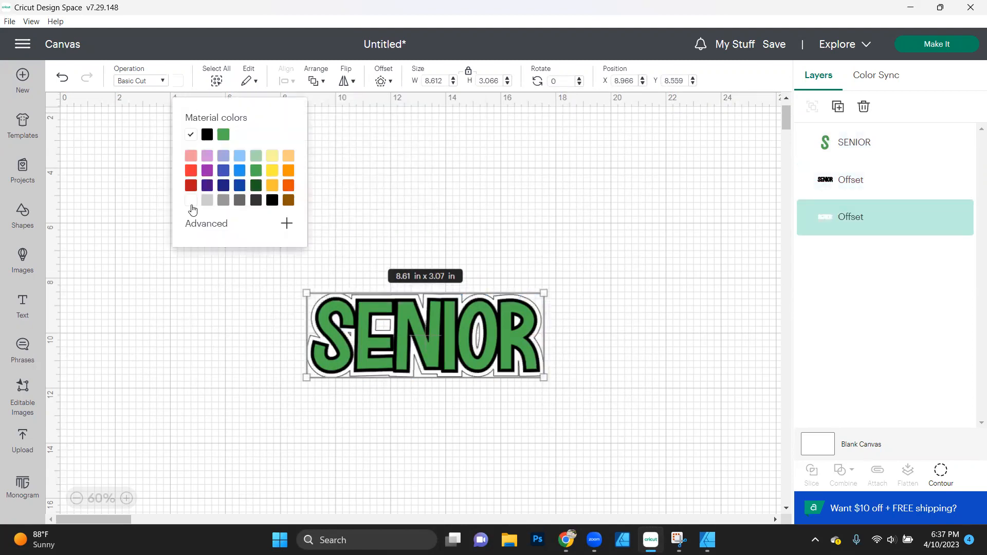
pyautogui.click(175, 324)
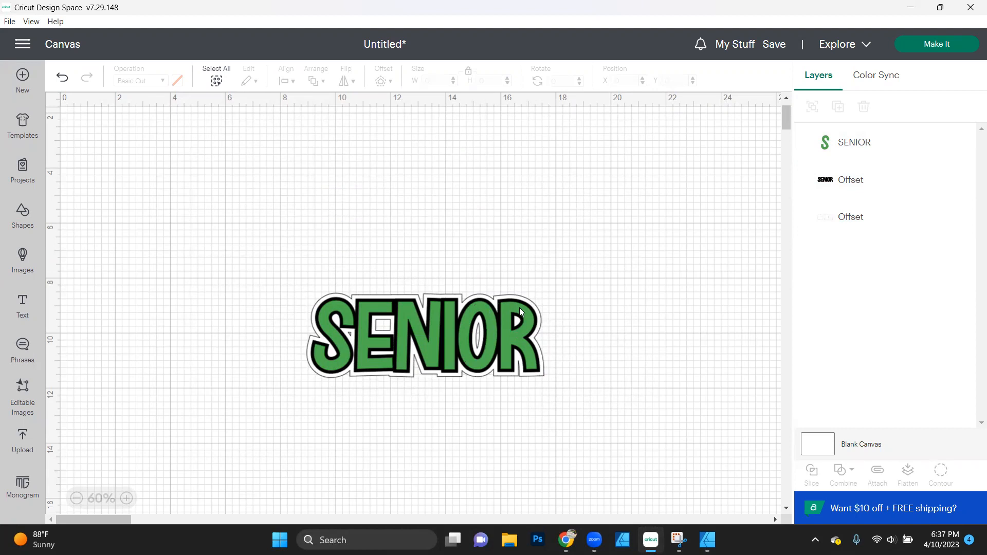
# - Change the white outer offset's operation to Print Then Cut
pyautogui.click(540, 316)
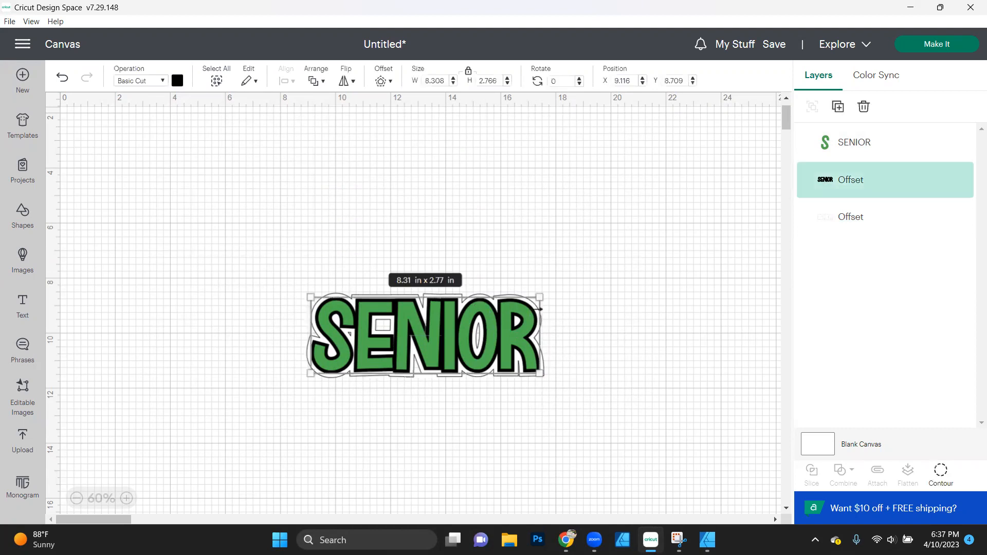
pyautogui.click(853, 225)
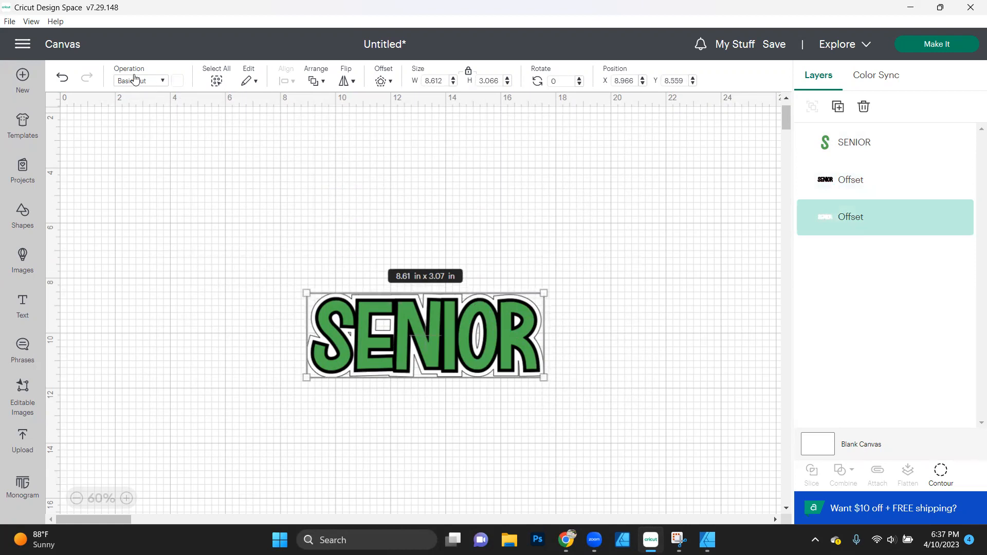
pyautogui.click(154, 82)
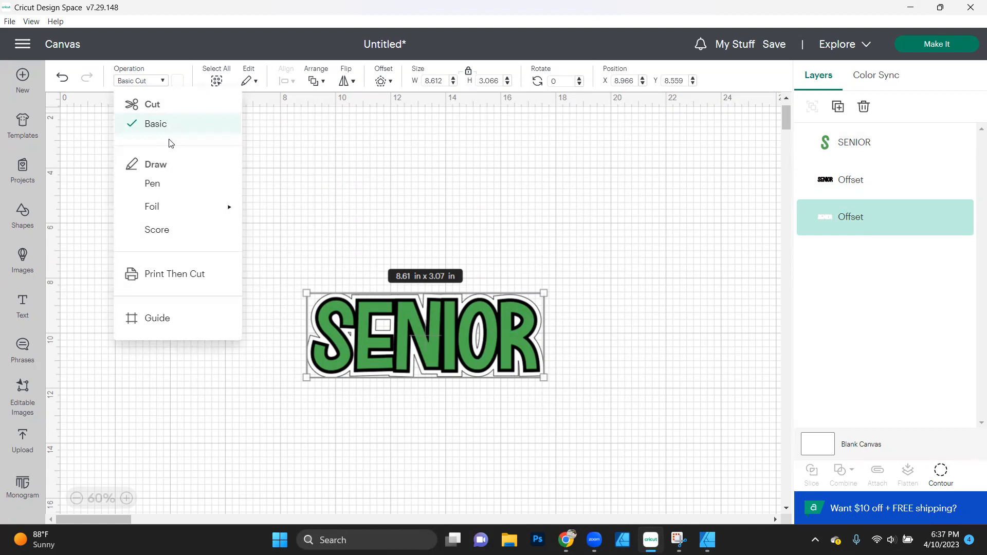
pyautogui.click(170, 278)
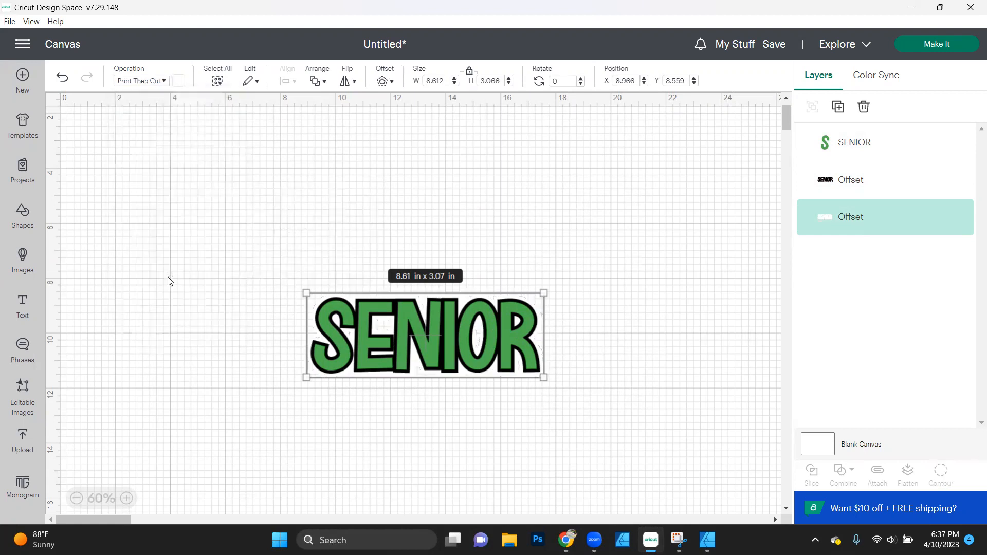
pyautogui.click(219, 361)
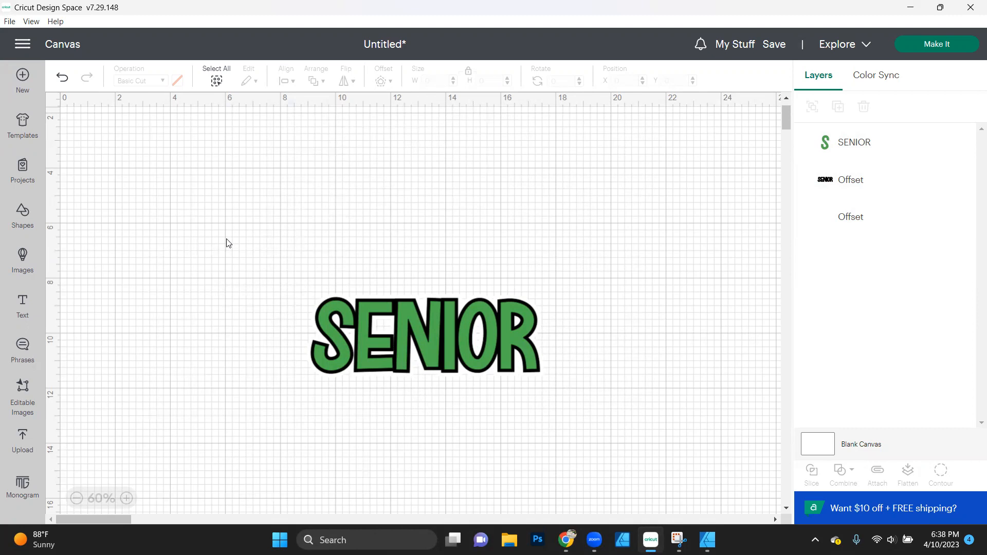
# - Move the SENIOR text and both offsets together to about X 10.06, Y 11.35 in and group them
pyautogui.moveTo(257, 256); pyautogui.dragTo(641, 445)
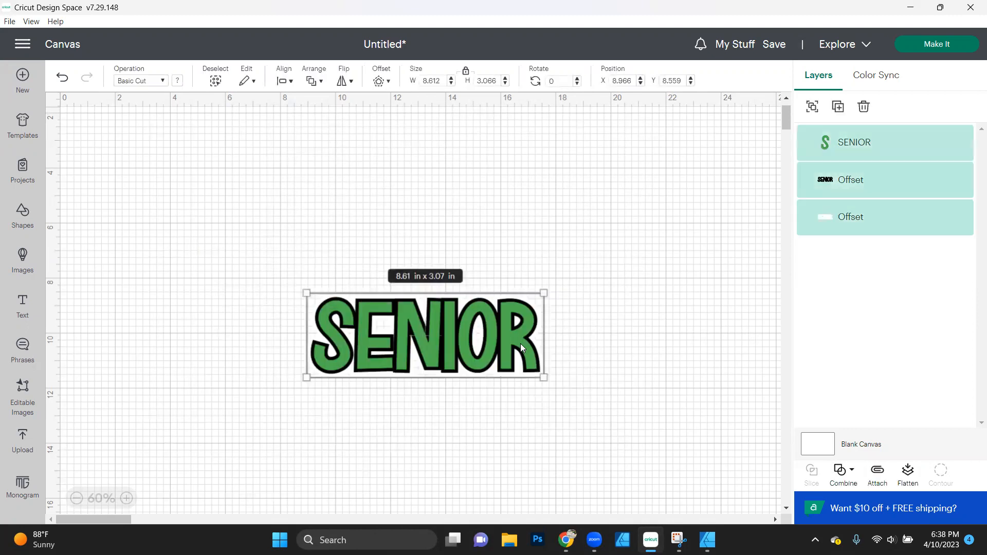
pyautogui.moveTo(516, 339); pyautogui.dragTo(545, 415)
pyautogui.rightClick(545, 420)
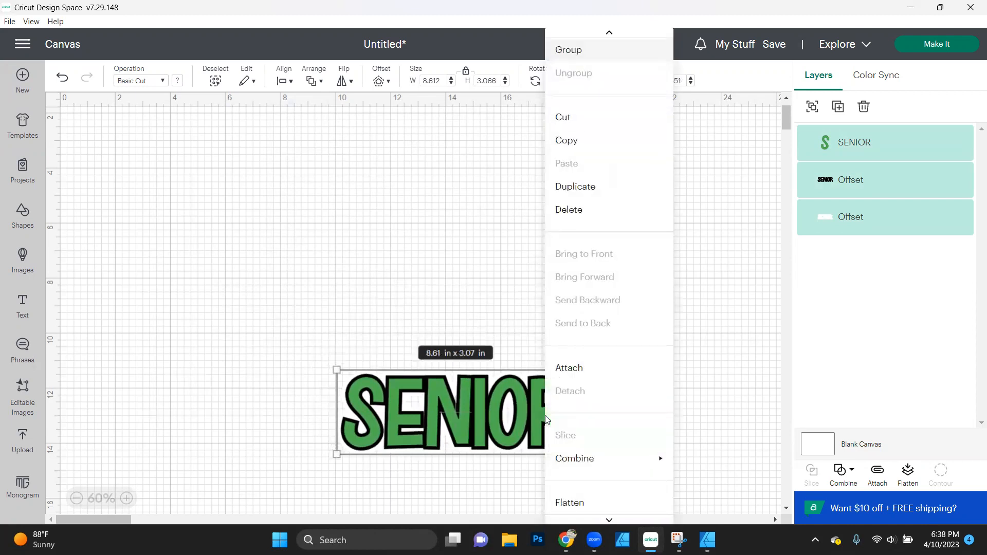
pyautogui.click(574, 50)
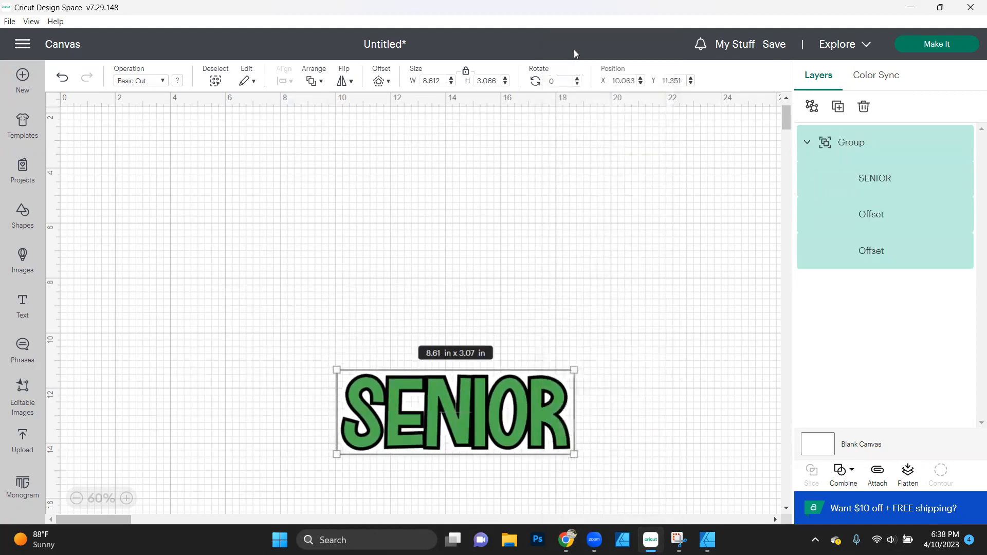
pyautogui.click(627, 280)
# - Duplicate the SENIOR group and place the copy above the original on the canvas
pyautogui.click(531, 401)
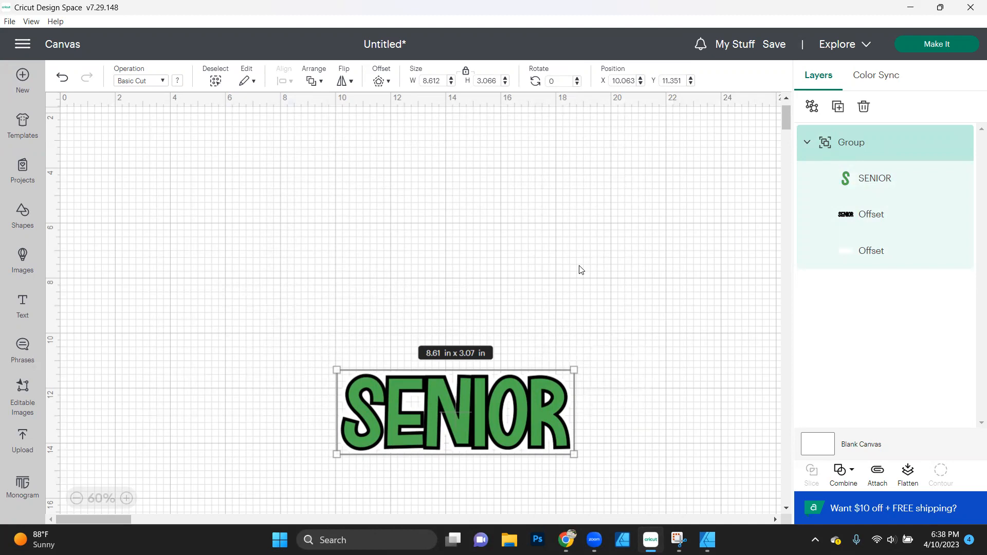
pyautogui.hotkey('ctrl', 'd')
pyautogui.moveTo(178, 158); pyautogui.dragTo(448, 264)
# - Try to overlap the upper SENIOR copy with the lower one and reorder its group beneath the other in the layers
pyautogui.click(807, 144)
pyautogui.click(807, 180)
pyautogui.moveTo(504, 315); pyautogui.dragTo(502, 378)
pyautogui.moveTo(877, 148); pyautogui.dragTo(867, 208)
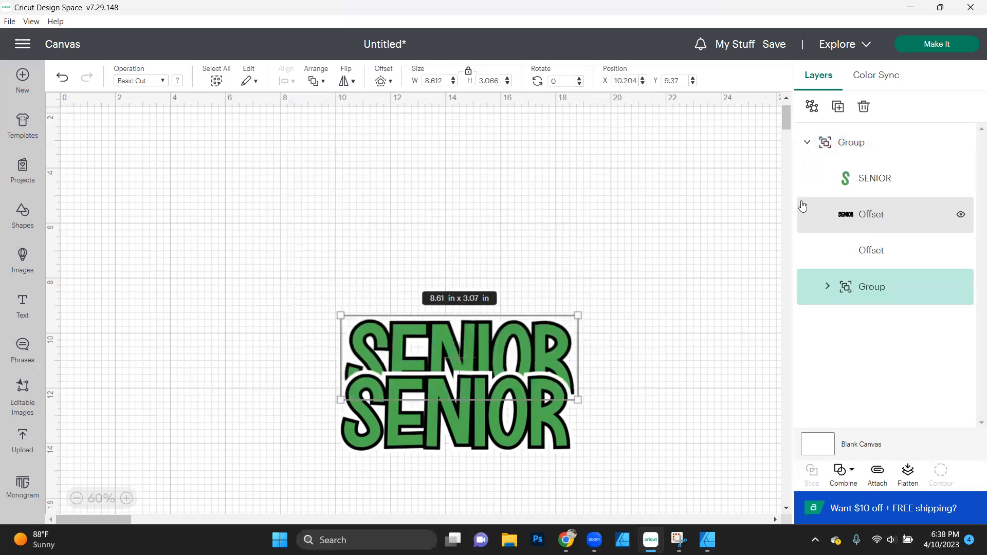
pyautogui.moveTo(522, 333); pyautogui.dragTo(516, 316)
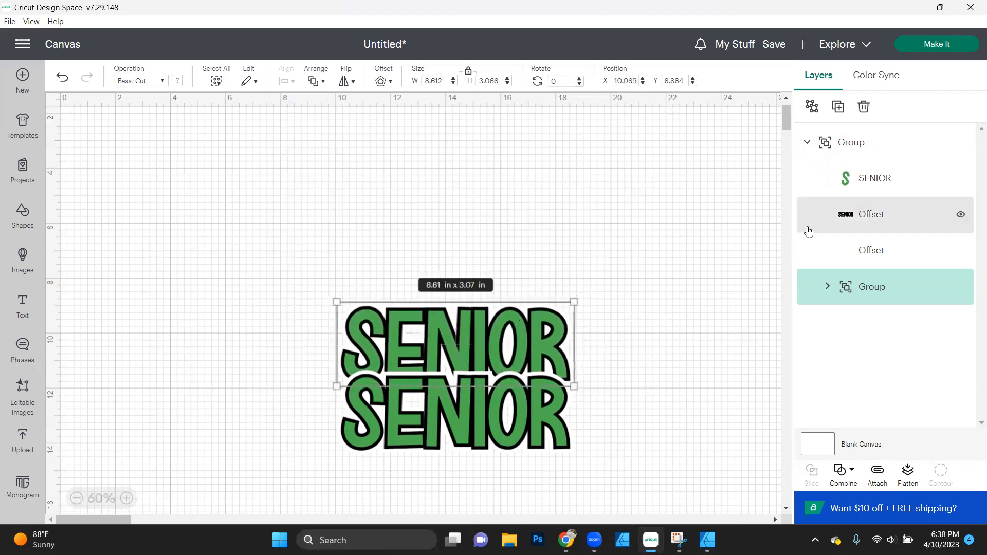
# - Try moving the nested group above the other layers of its parent group, and undo the nesting and overlapping of the copies
pyautogui.click(823, 291)
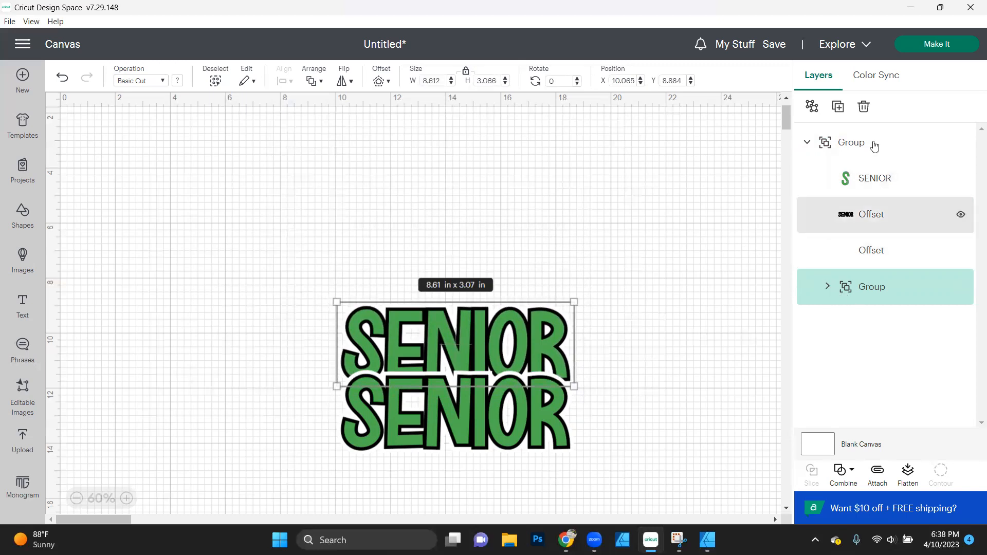
pyautogui.click(817, 139)
pyautogui.click(808, 143)
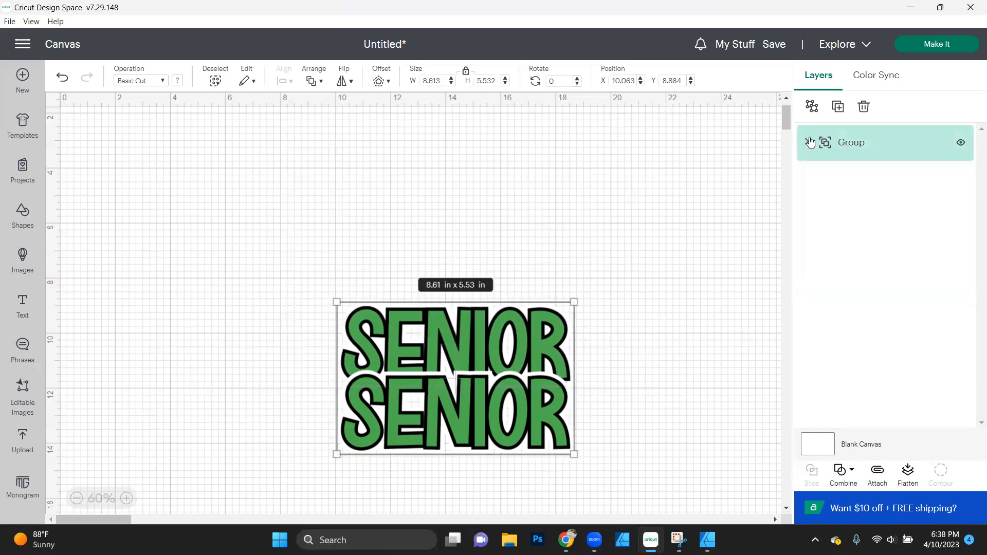
pyautogui.click(808, 143)
pyautogui.moveTo(864, 286); pyautogui.dragTo(790, 311)
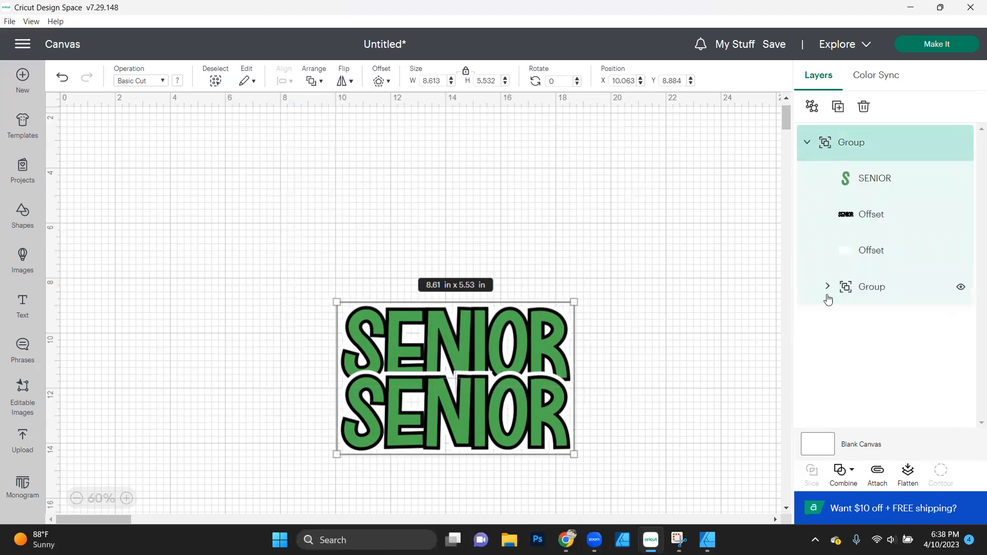
pyautogui.moveTo(857, 298); pyautogui.dragTo(817, 170)
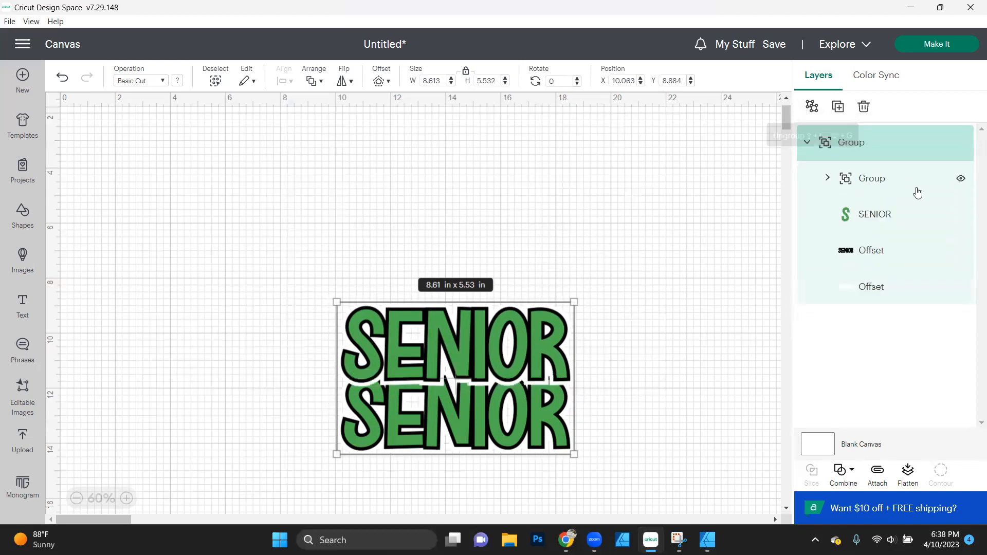
pyautogui.click(974, 333)
pyautogui.hotkey('ctrl', 'z')
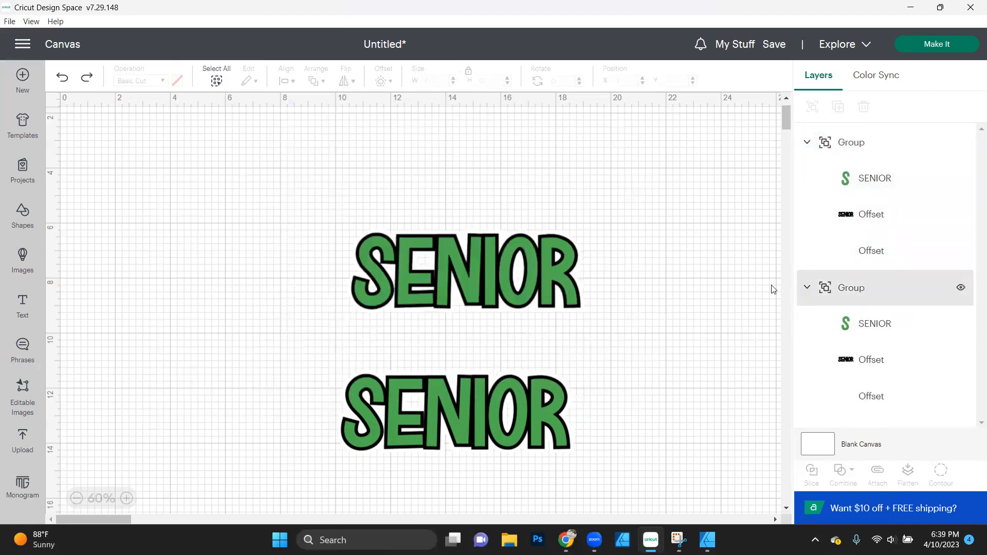
# - Move the upper SENIOR group to about X 10.11, Y 8.94 in, overlapping the lower one, and rename the lower group Senior 1
pyautogui.click(544, 274)
pyautogui.moveTo(517, 277); pyautogui.dragTo(508, 353)
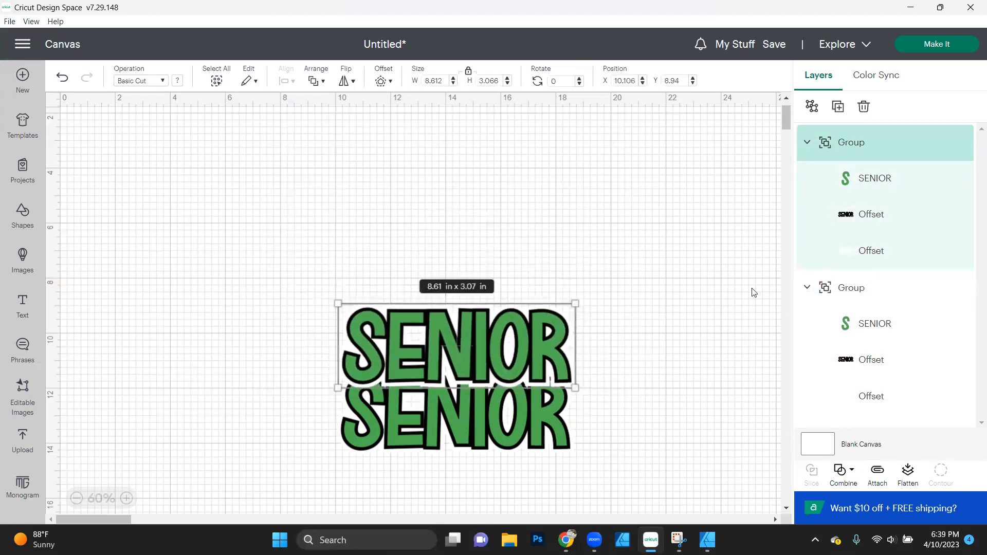
pyautogui.click(854, 293)
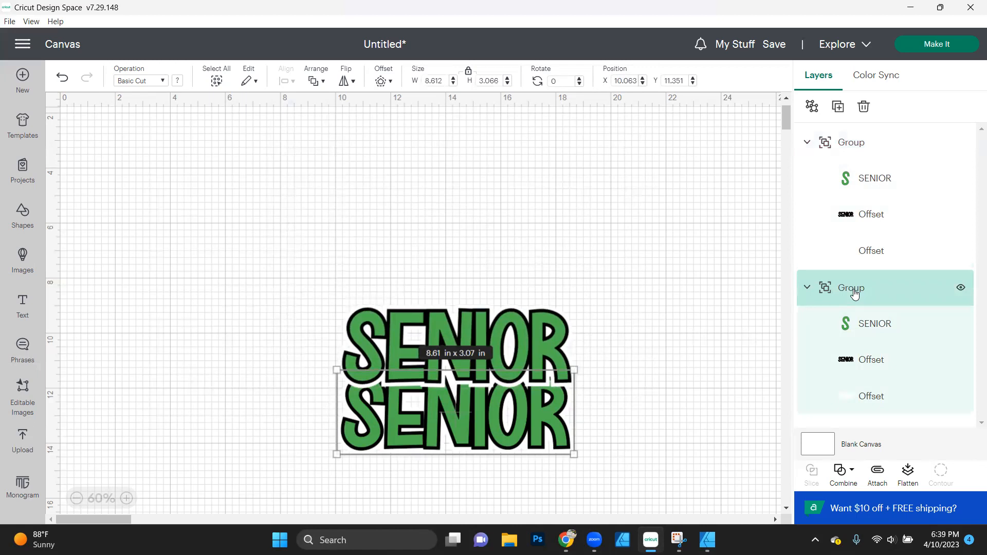
pyautogui.doubleClick(854, 292)
pyautogui.write('sENIOR')
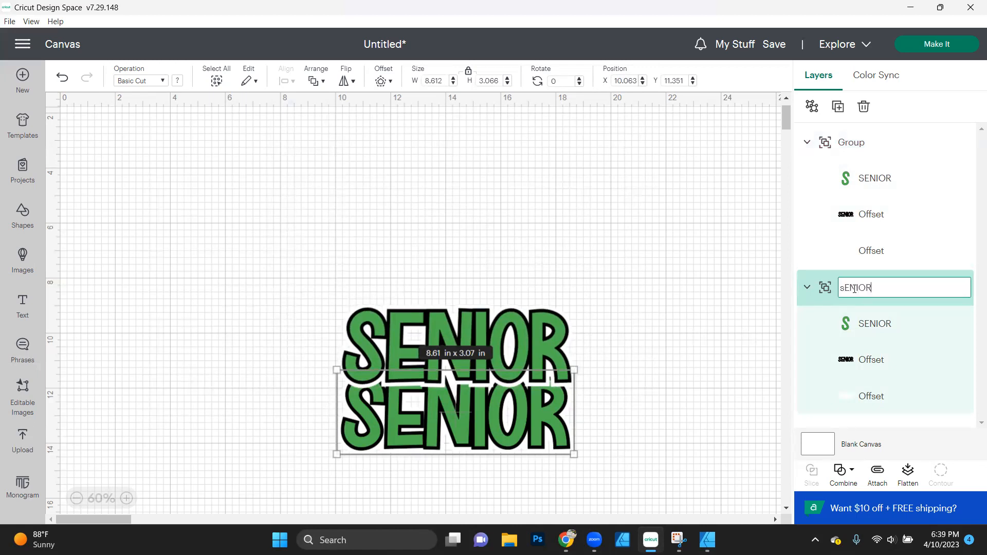
pyautogui.hotkey('ctrl', 'a')
pyautogui.write('Senior 1')
pyautogui.press('Return')
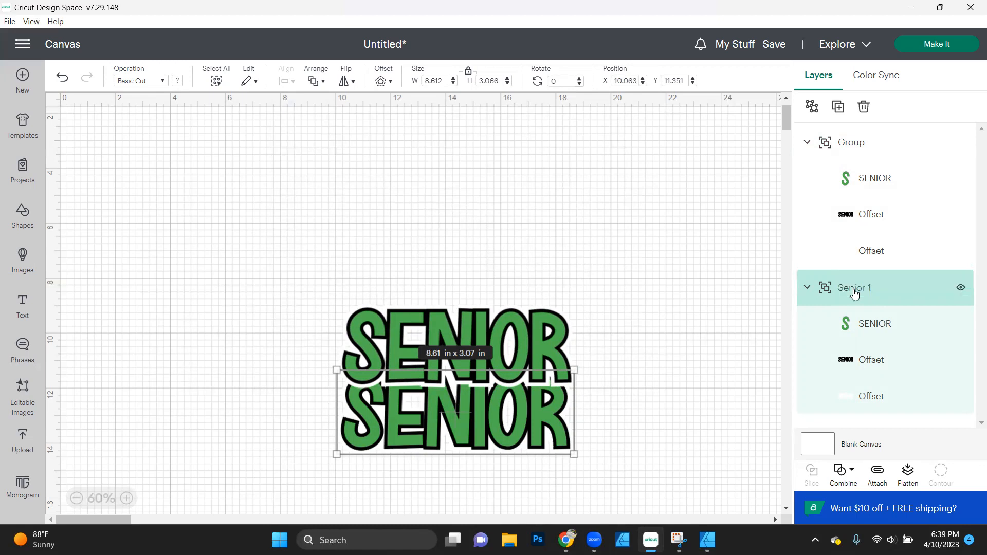
# - Rename the upper SENIOR group as Senior 2
pyautogui.doubleClick(853, 142)
pyautogui.hotkey('ctrl', 'a')
pyautogui.write('Se')
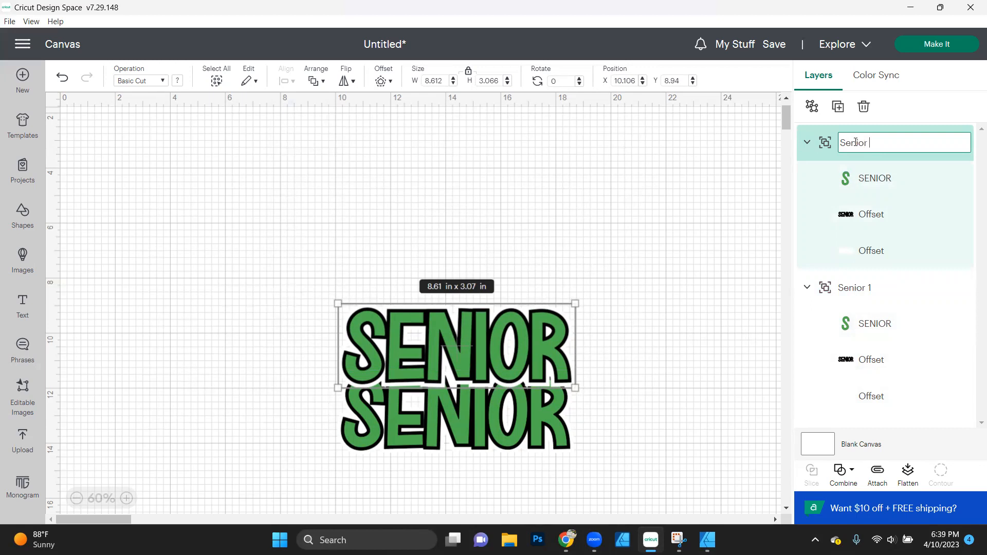
pyautogui.click(714, 175)
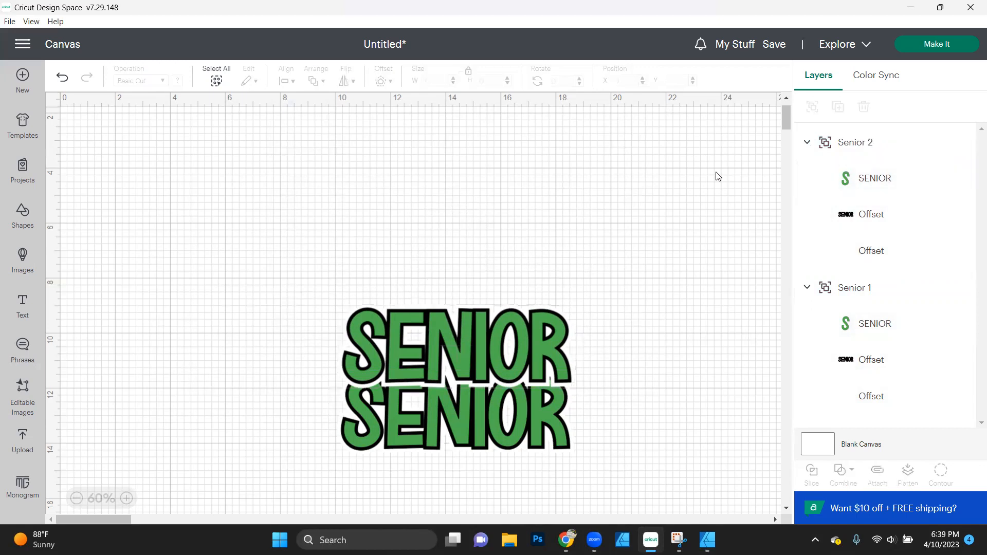
# - Recolor the Senior 2 lettering black and its inner offset green
pyautogui.click(877, 188)
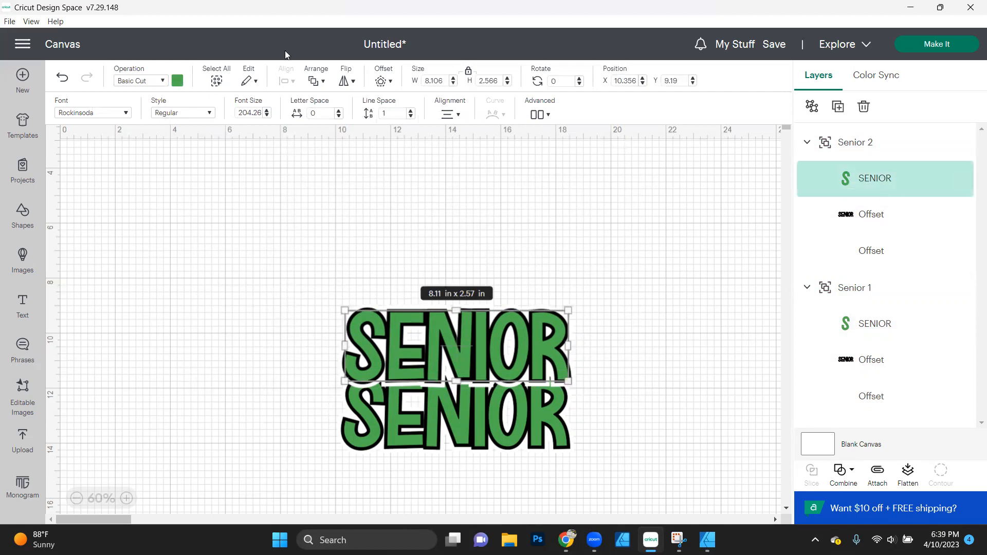
pyautogui.click(178, 80)
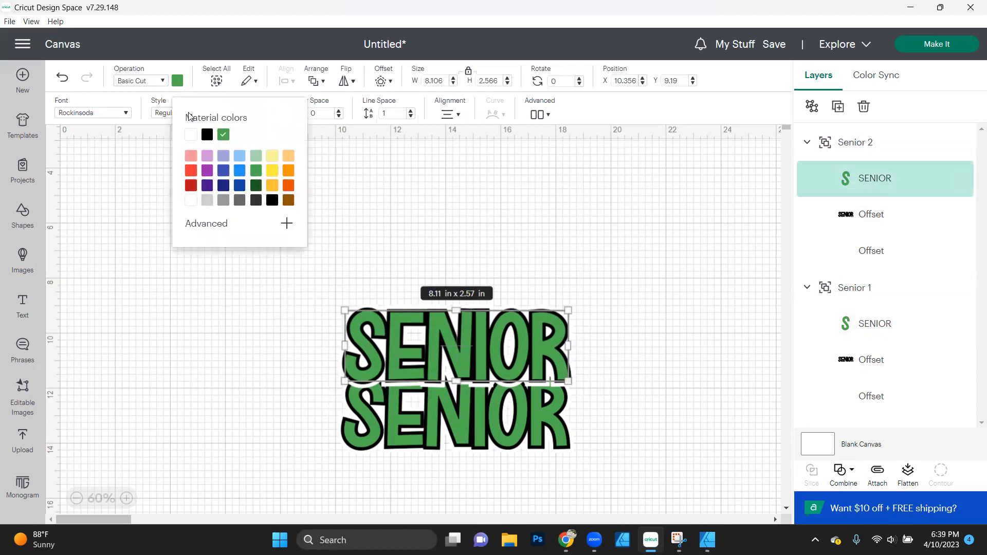
pyautogui.click(207, 135)
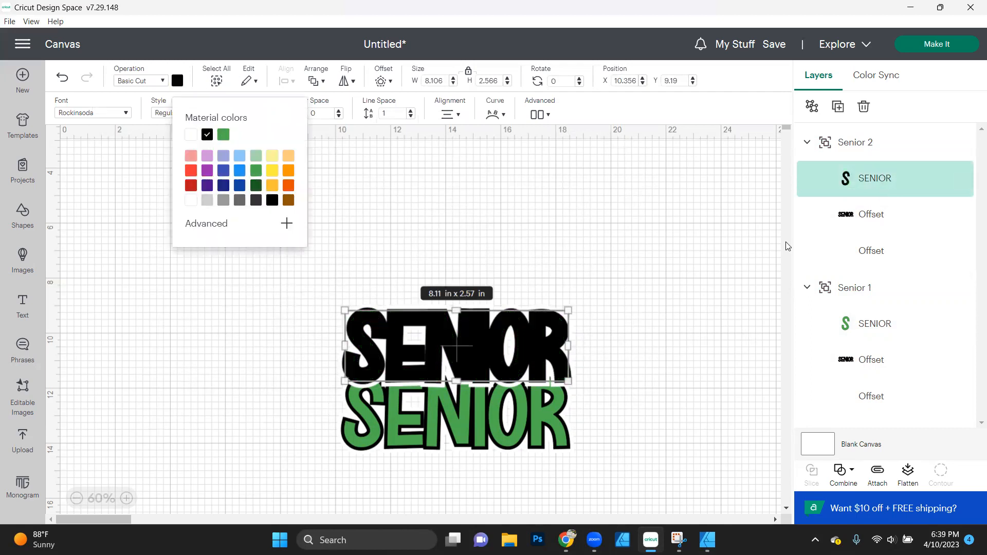
pyautogui.click(880, 215)
pyautogui.click(227, 138)
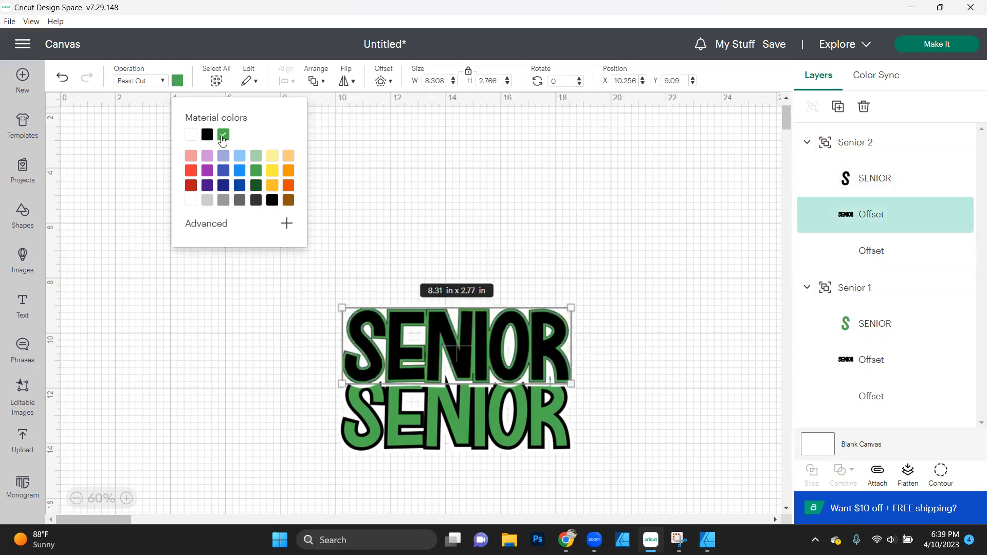
pyautogui.click(94, 160)
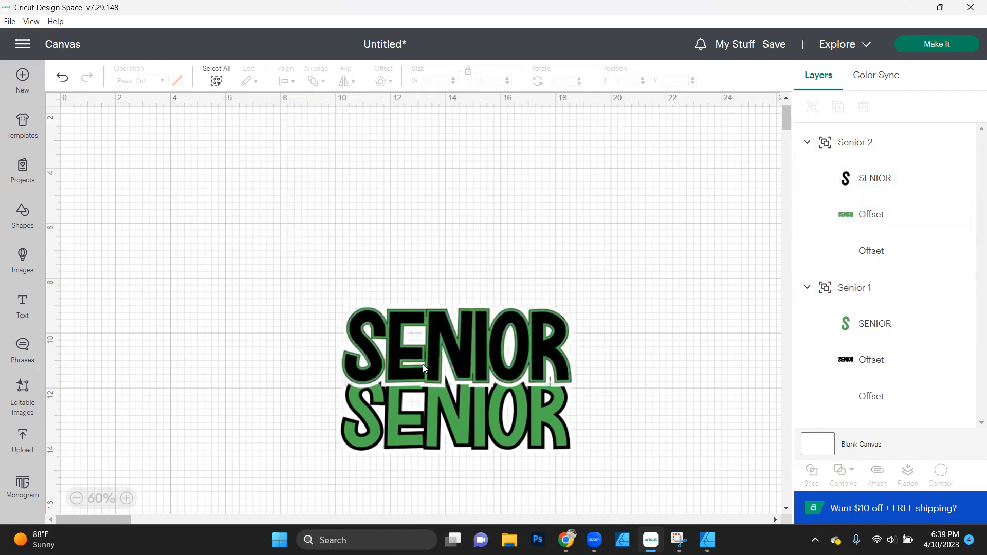
# - Collapse both groups in the layers and send Senior 2 backward behind Senior 1
pyautogui.click(513, 354)
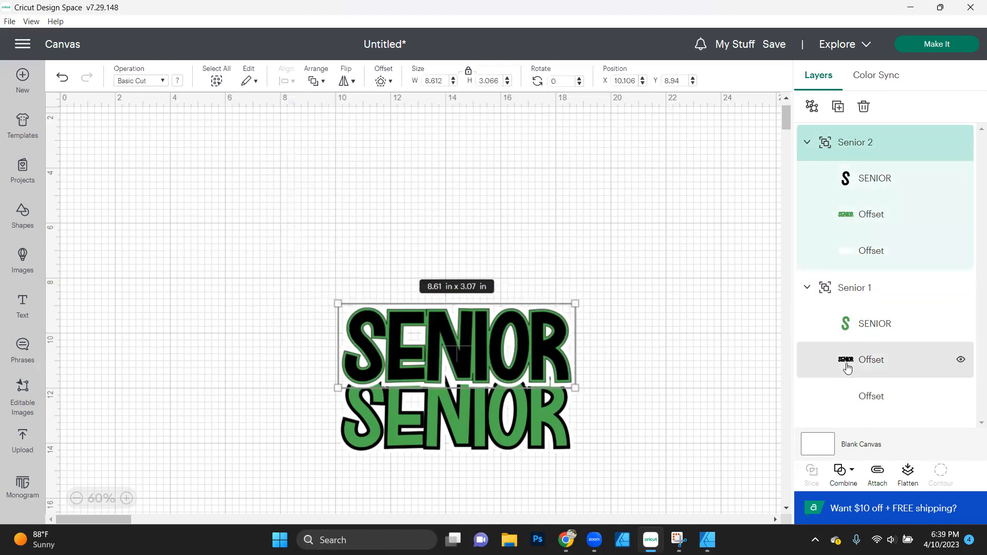
pyautogui.click(805, 287)
pyautogui.click(806, 142)
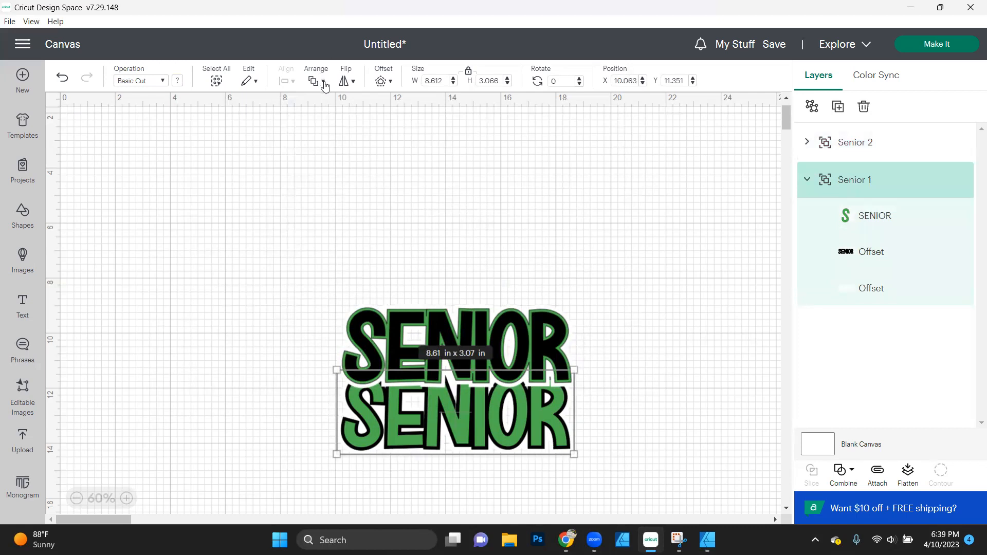
pyautogui.click(811, 180)
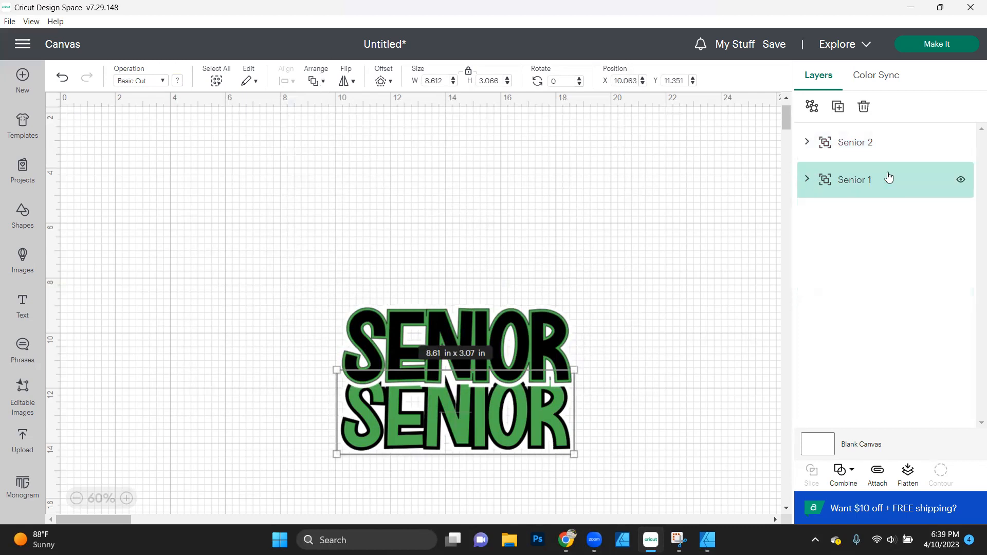
pyautogui.click(871, 148)
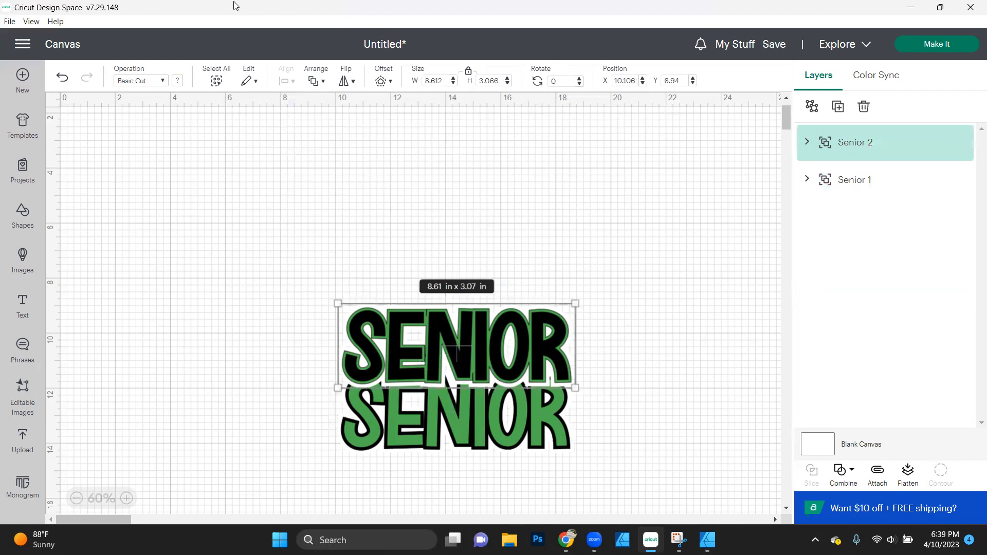
pyautogui.click(323, 83)
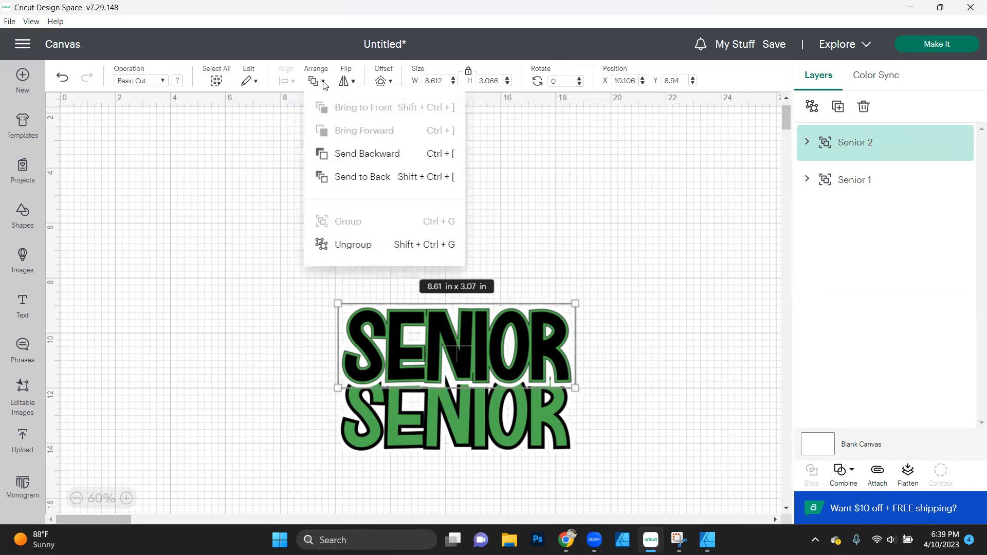
pyautogui.click(357, 154)
pyautogui.click(707, 380)
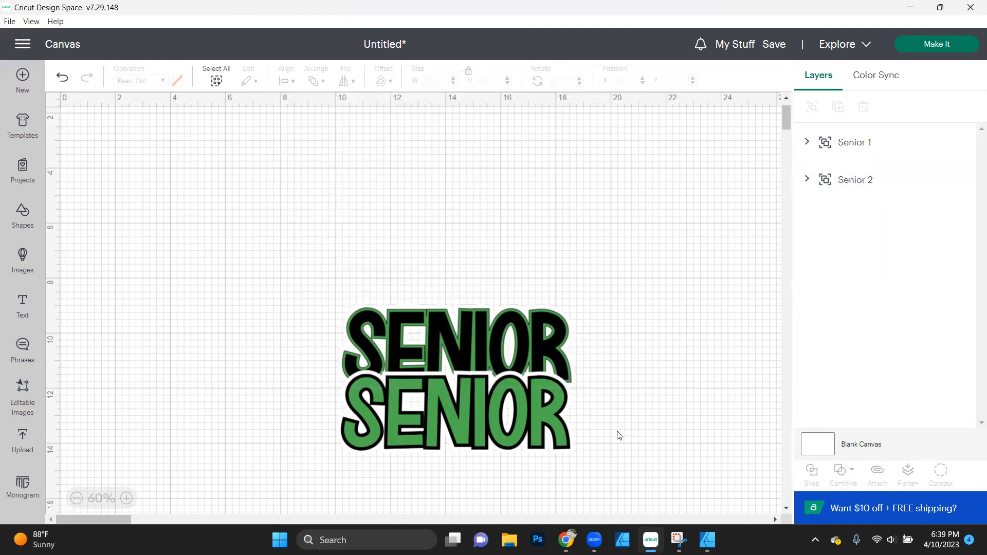
# - Duplicate both SENIOR groups and place the copies above the originals at about X 9.84, Y 3.41 in
pyautogui.hotkey('ctrl', 'a')
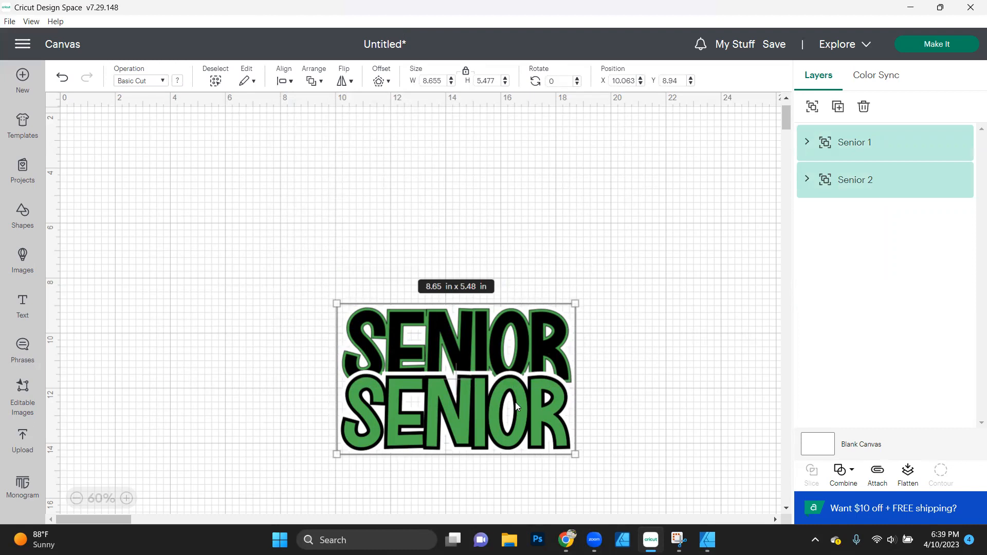
pyautogui.click(838, 107)
pyautogui.moveTo(218, 237); pyautogui.dragTo(449, 241)
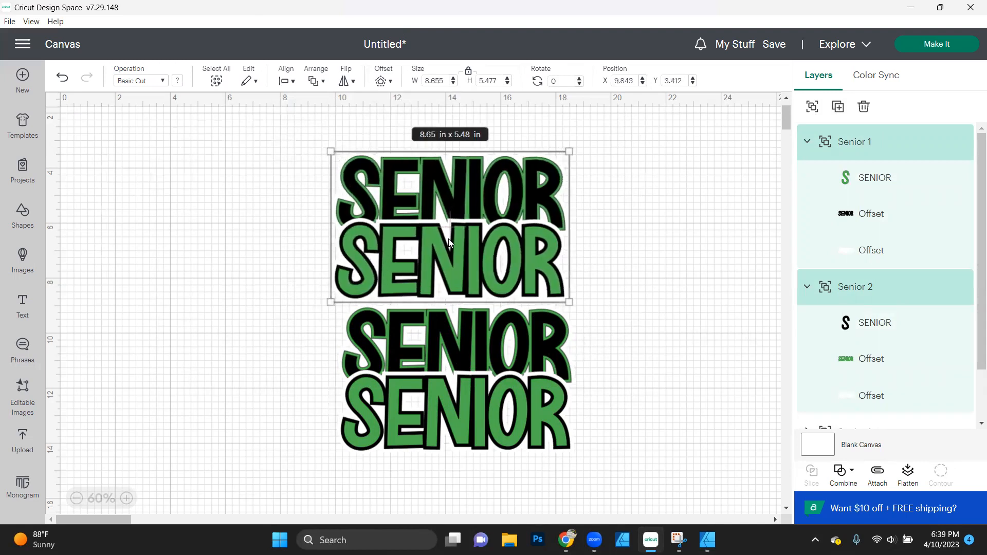
pyautogui.click(633, 304)
# - Rename the copied green group Senior 3 and the copied black group Senior 4
pyautogui.click(551, 279)
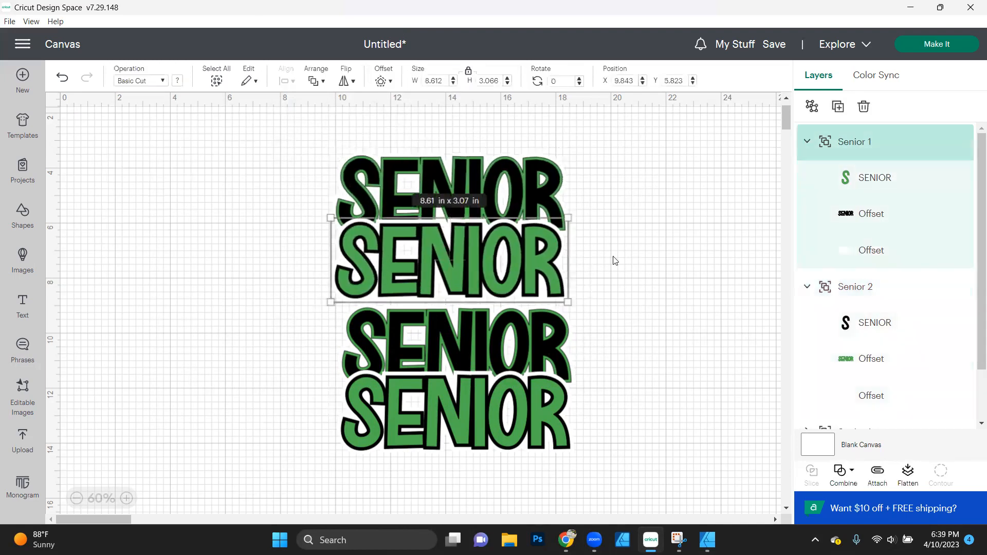
pyautogui.doubleClick(856, 142)
pyautogui.write('3')
pyautogui.doubleClick(869, 287)
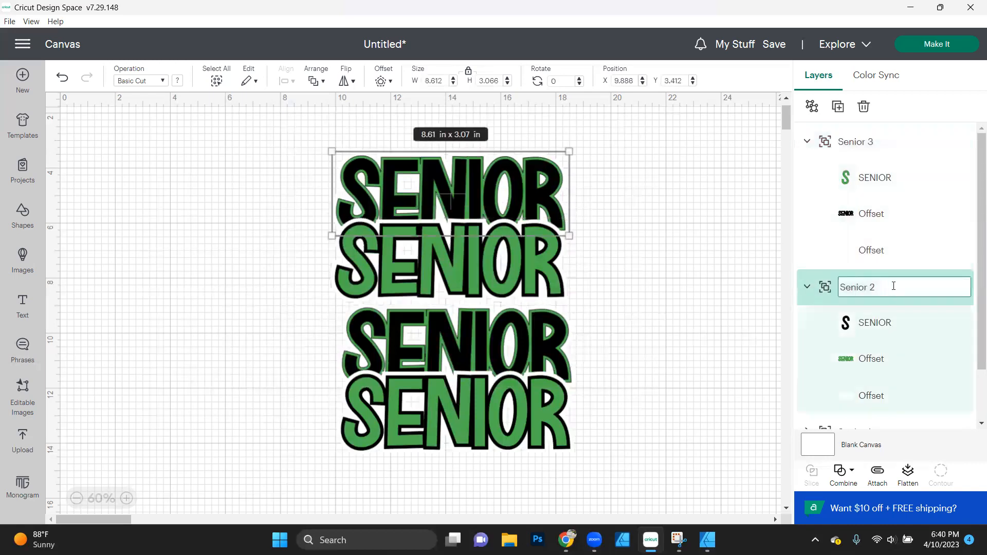
pyautogui.write('4')
pyautogui.press('Return')
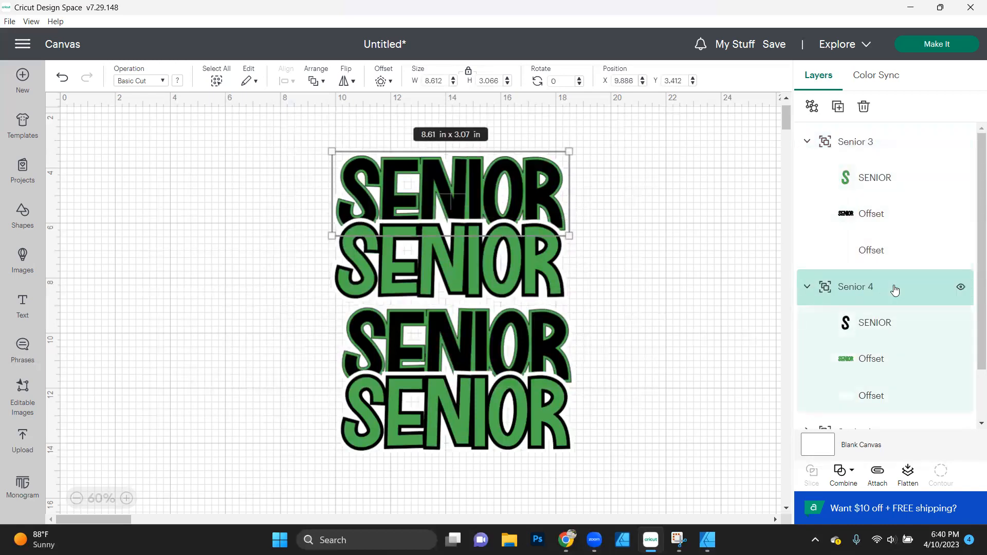
pyautogui.click(664, 229)
# - Move Senior 3 to about X 10.08, Y 6.88 in over Senior 2, and Senior 4 to about X 10.09, Y 4.95 in
pyautogui.moveTo(318, 145); pyautogui.dragTo(684, 364)
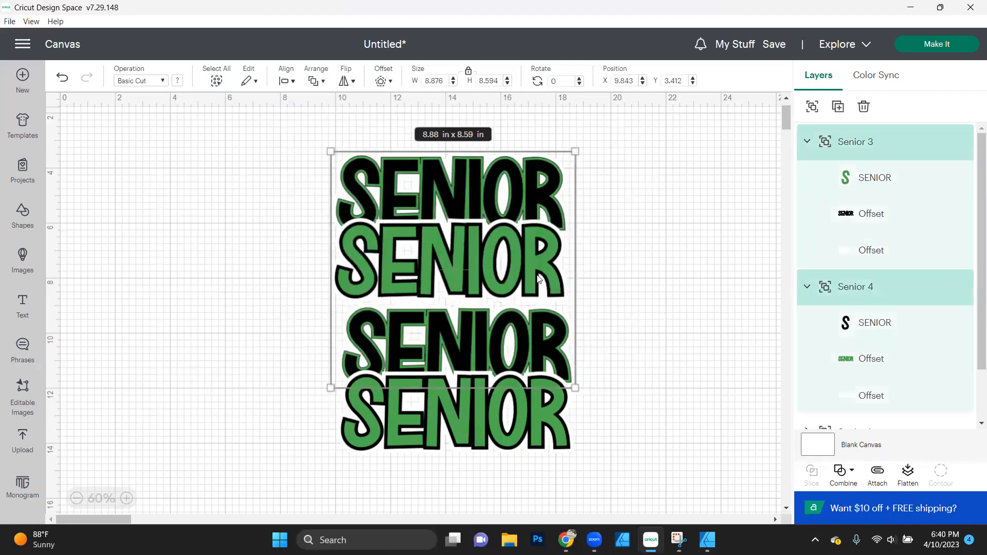
pyautogui.click(661, 265)
pyautogui.moveTo(530, 242); pyautogui.dragTo(535, 276)
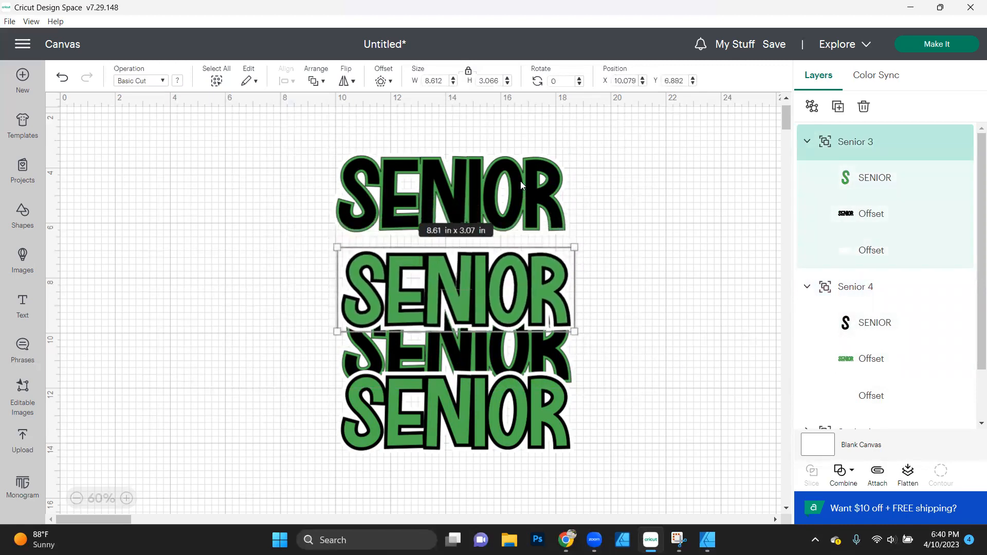
pyautogui.moveTo(520, 180); pyautogui.dragTo(526, 223)
# - Send Senior 3 and Senior 4 behind the first two groups, with Senior 4 at the very back
pyautogui.keyDown('shift'); pyautogui.click(550, 296); pyautogui.keyUp('shift')
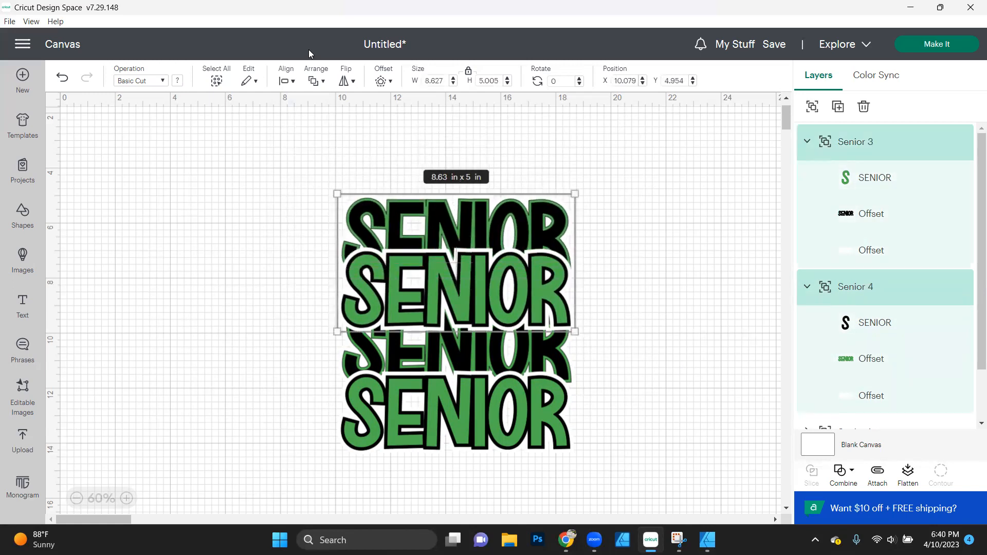
pyautogui.click(316, 81)
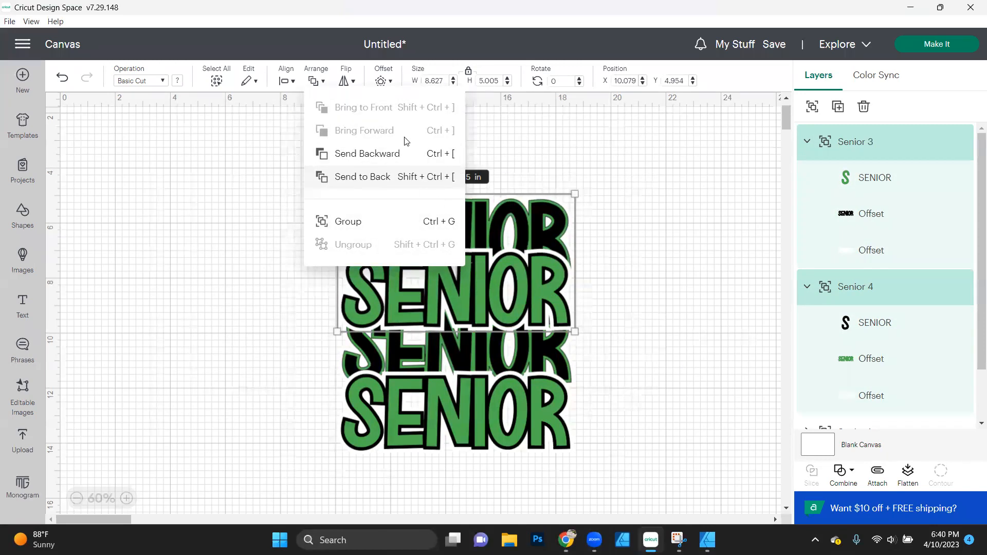
pyautogui.click(408, 154)
pyautogui.click(429, 212)
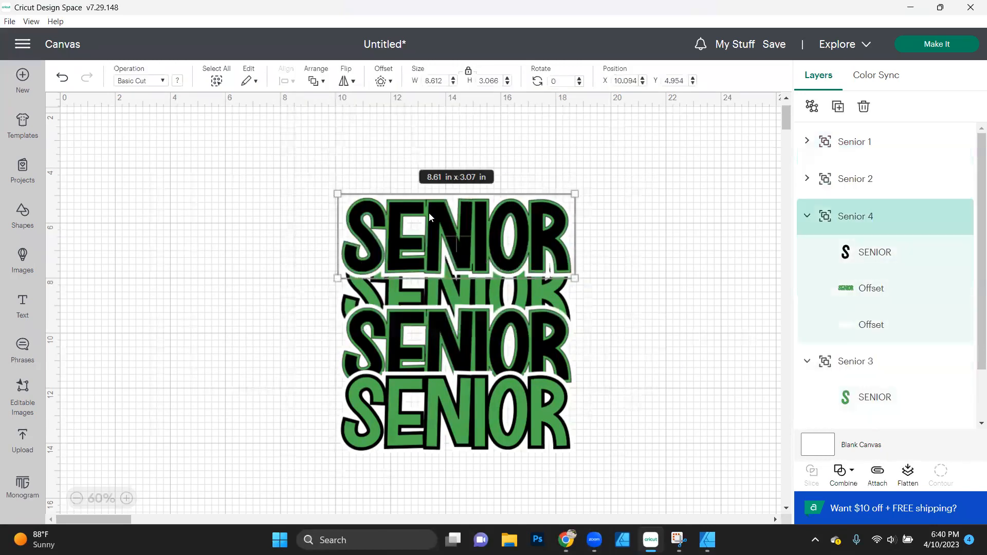
pyautogui.click(318, 81)
pyautogui.click(363, 177)
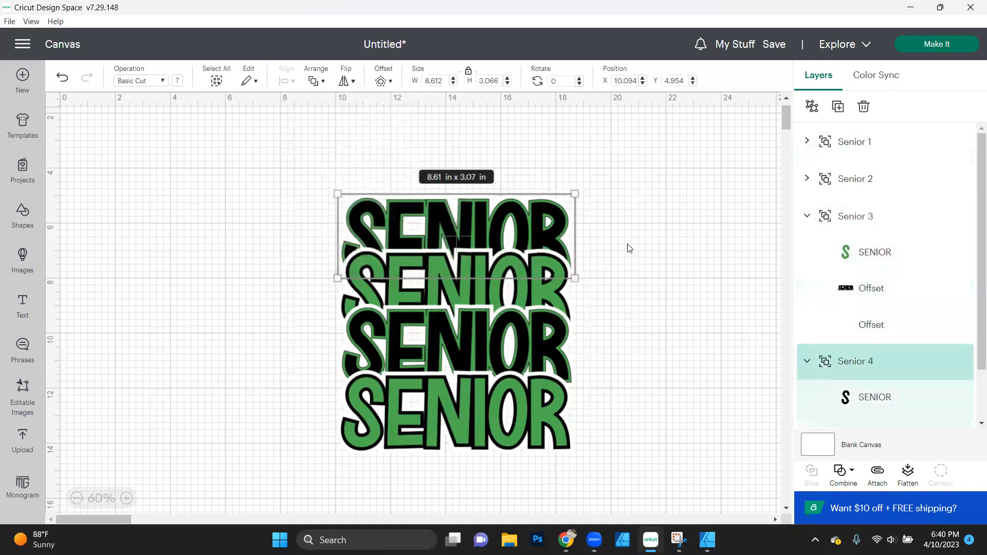
# - Copy and paste the Senior 1 group and rename the copy Senior 5
pyautogui.click(541, 422)
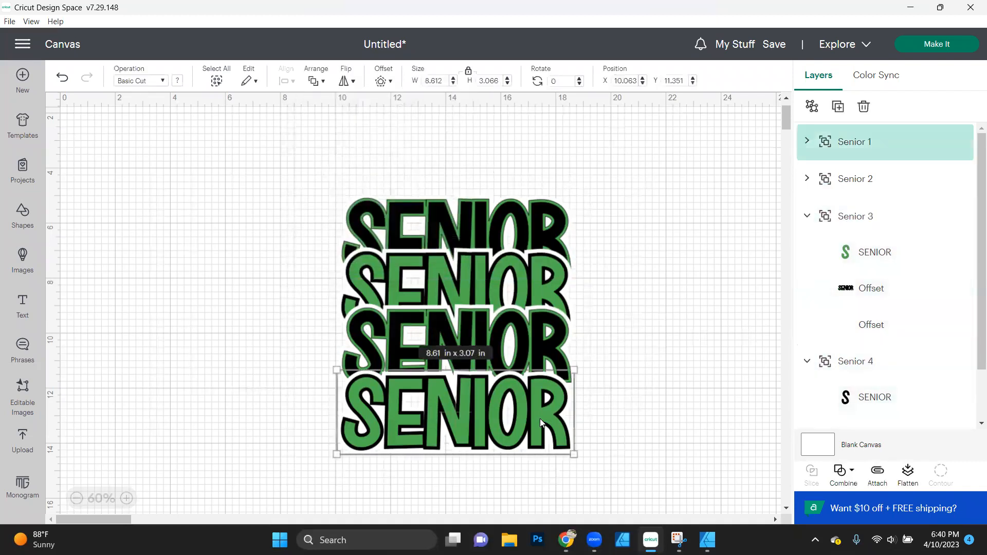
pyautogui.hotkey('ctrl', 'c')
pyautogui.hotkey('ctrl', 'v')
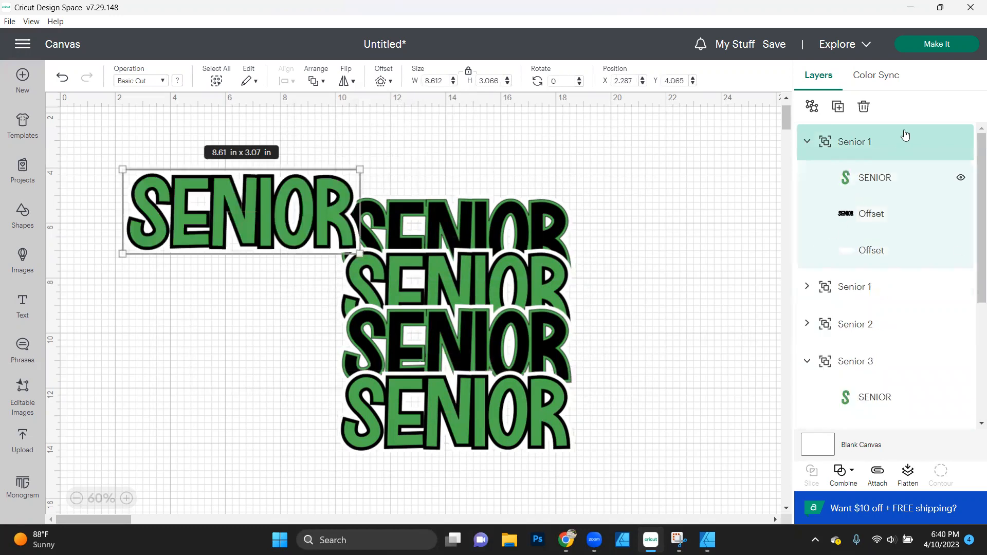
pyautogui.doubleClick(891, 143)
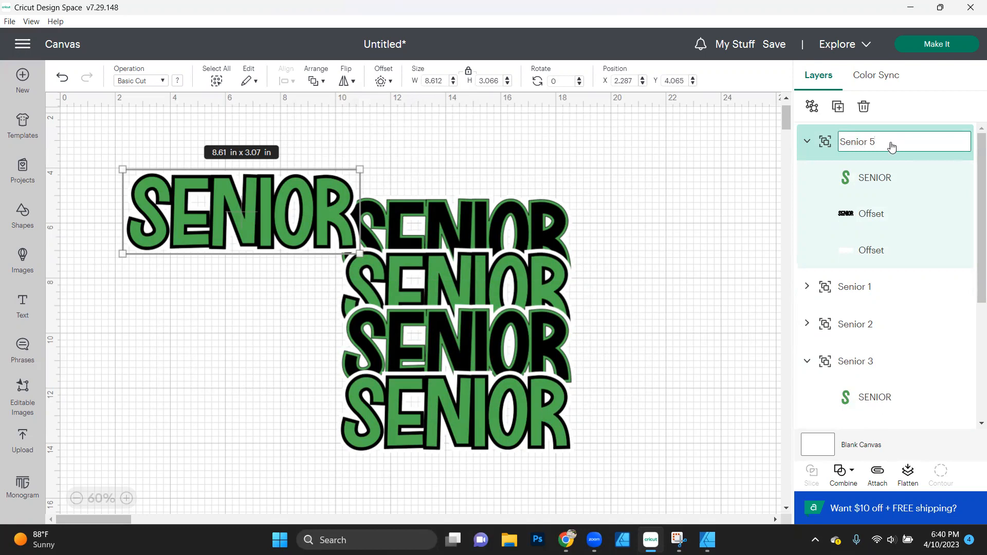
pyautogui.press('Return')
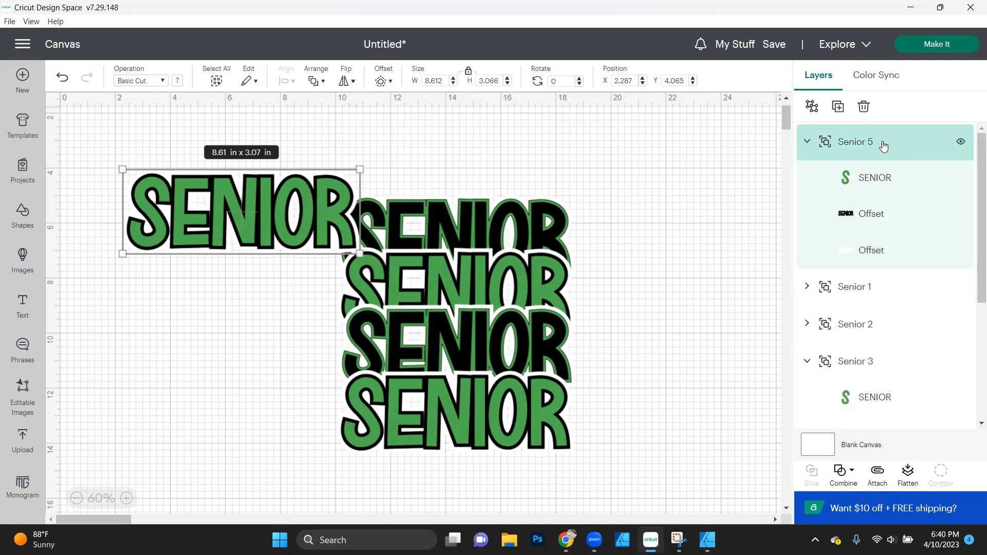
# - Send Senior 5 to the back and place it at the top of the stack at about Y 2.86 in
pyautogui.click(320, 88)
pyautogui.click(380, 178)
pyautogui.moveTo(256, 204); pyautogui.dragTo(473, 172)
# - Select all five SENIOR groups and align them with Center Vertically
pyautogui.hotkey('ctrl', 'a')
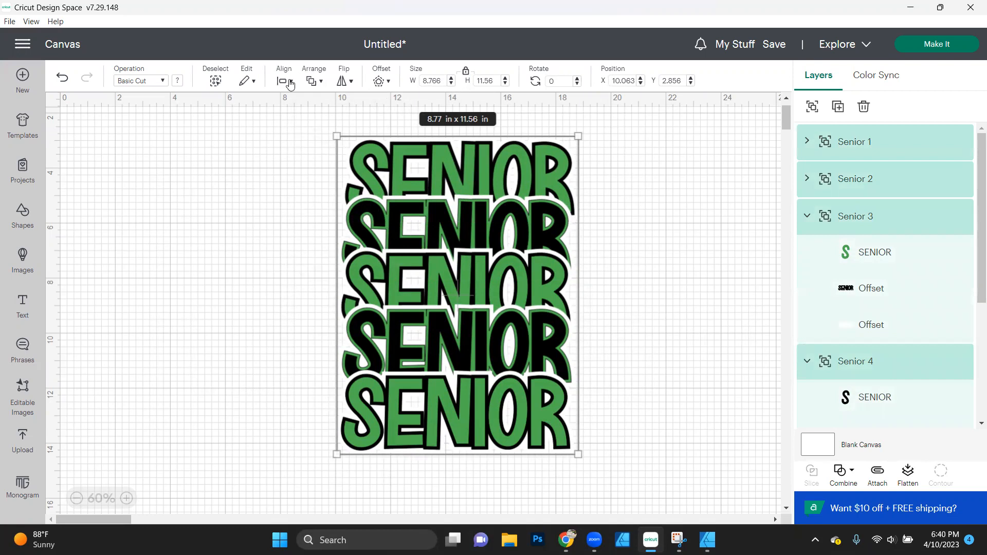
pyautogui.click(291, 82)
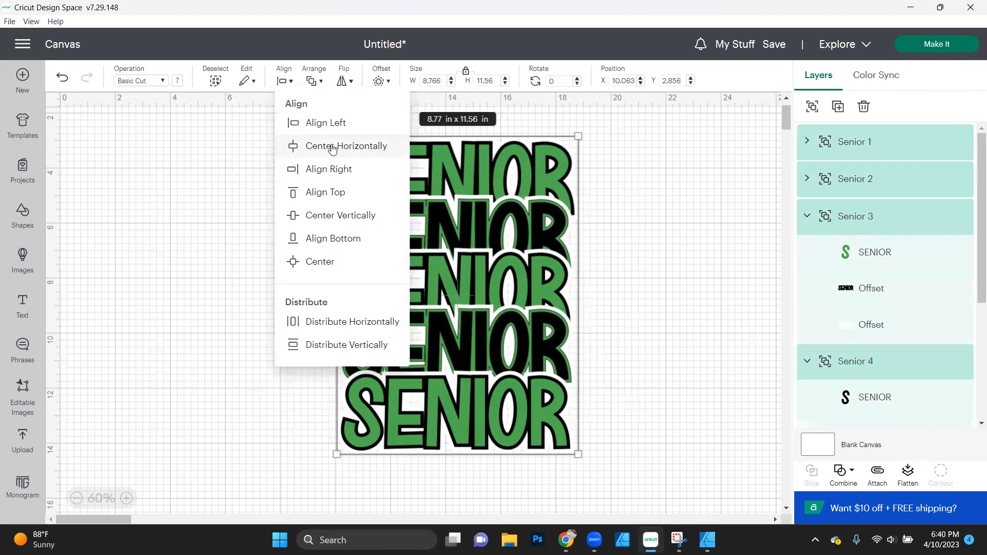
pyautogui.click(340, 216)
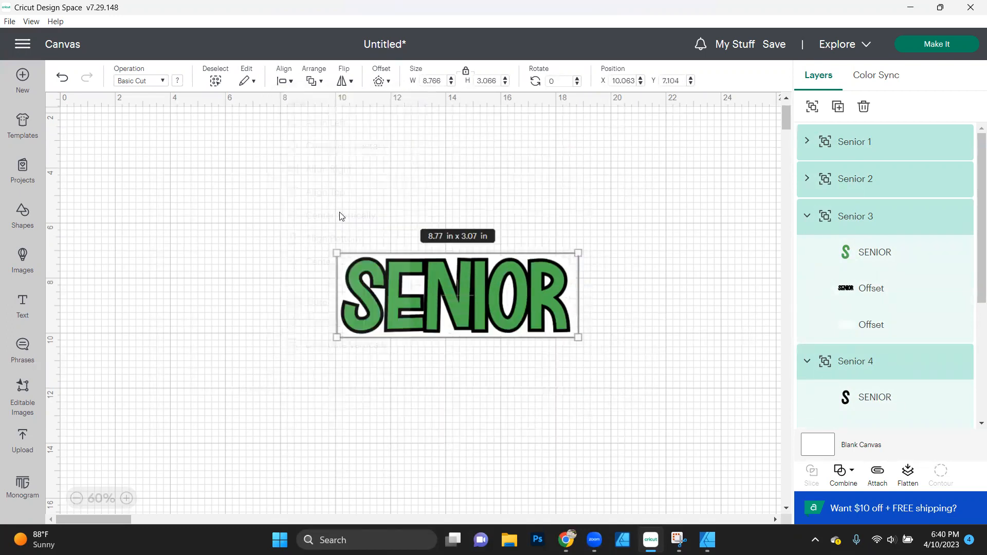
# - Undo the vertical centering of the five SENIOR groups
pyautogui.click(340, 215)
pyautogui.hotkey('ctrl', 'z')
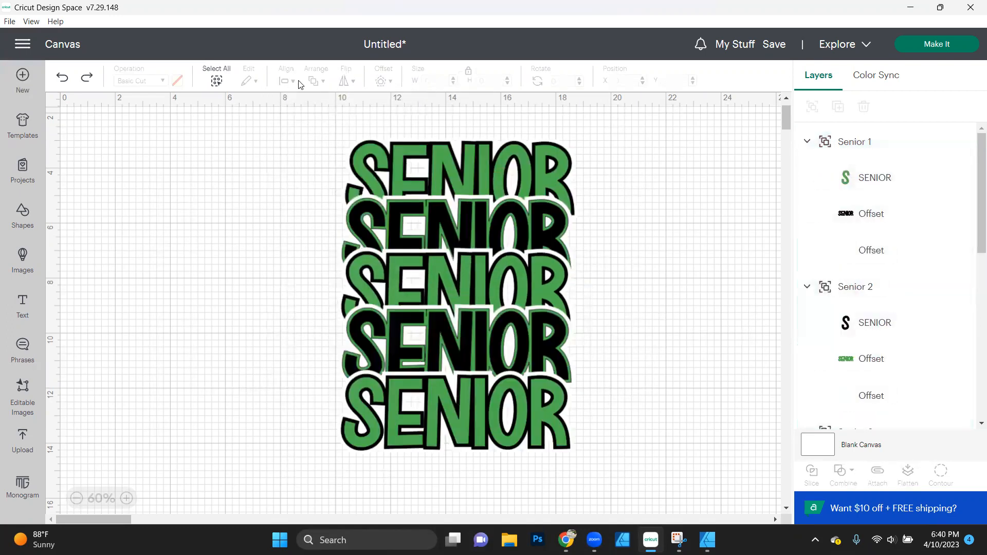
# - Select all five SENIOR groups, center them horizontally and distribute them vertically
pyautogui.click(228, 80)
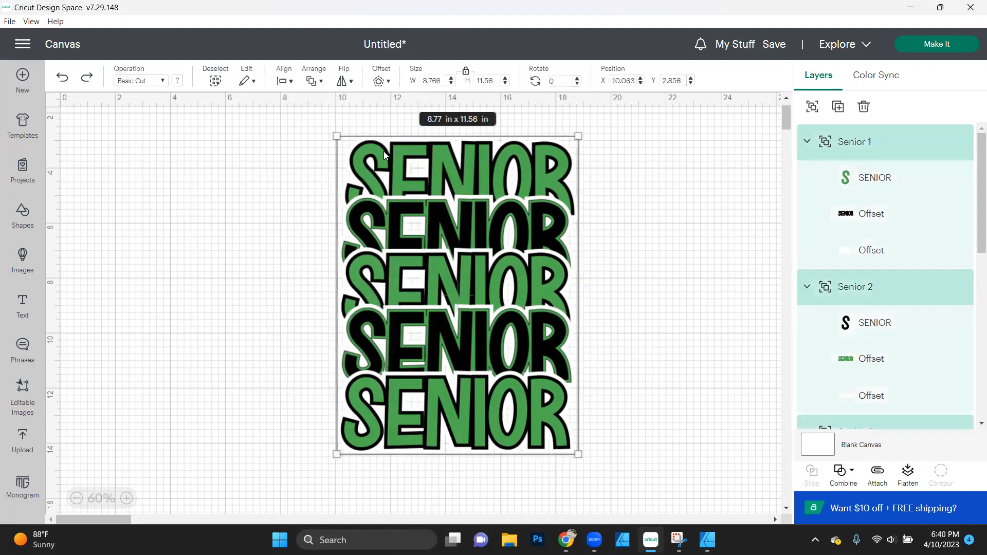
pyautogui.click(293, 83)
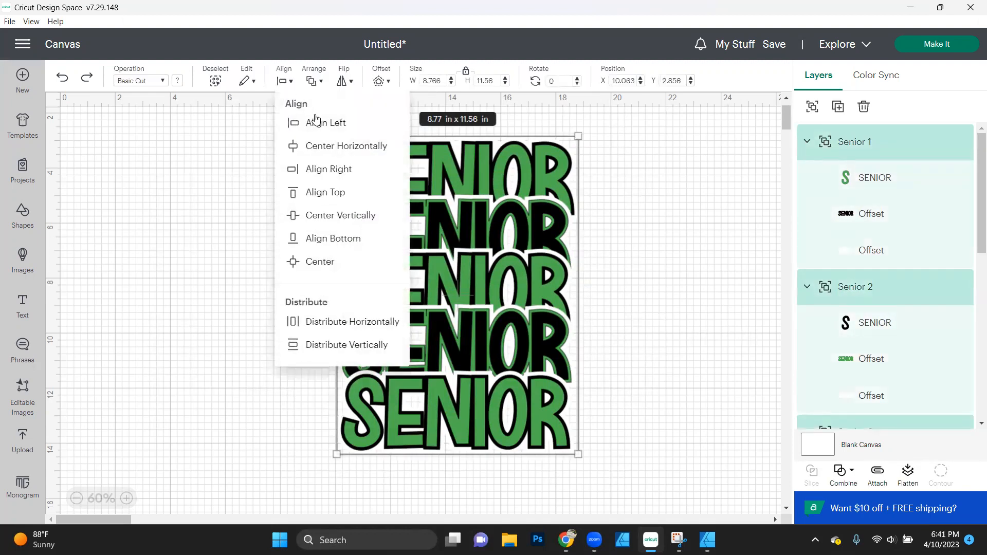
pyautogui.click(342, 149)
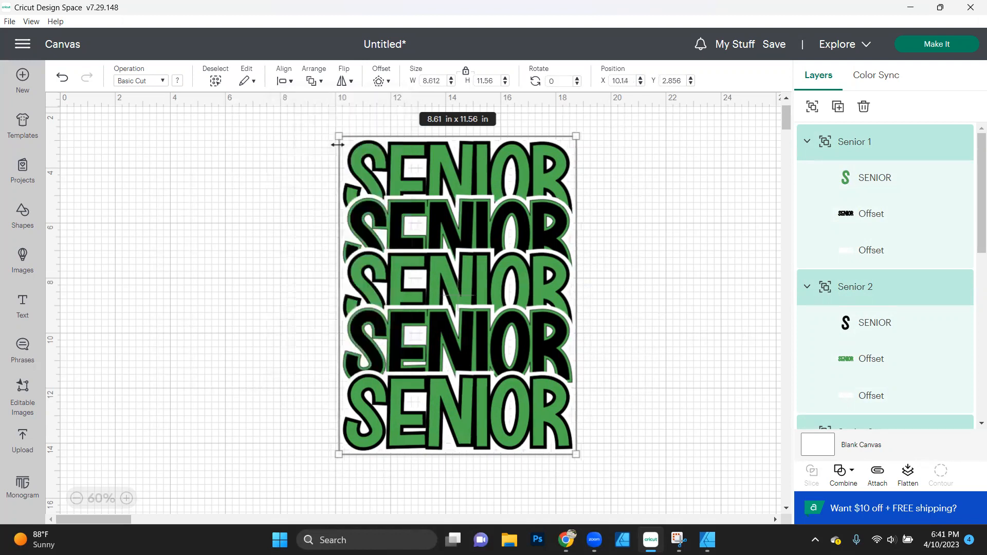
pyautogui.click(290, 83)
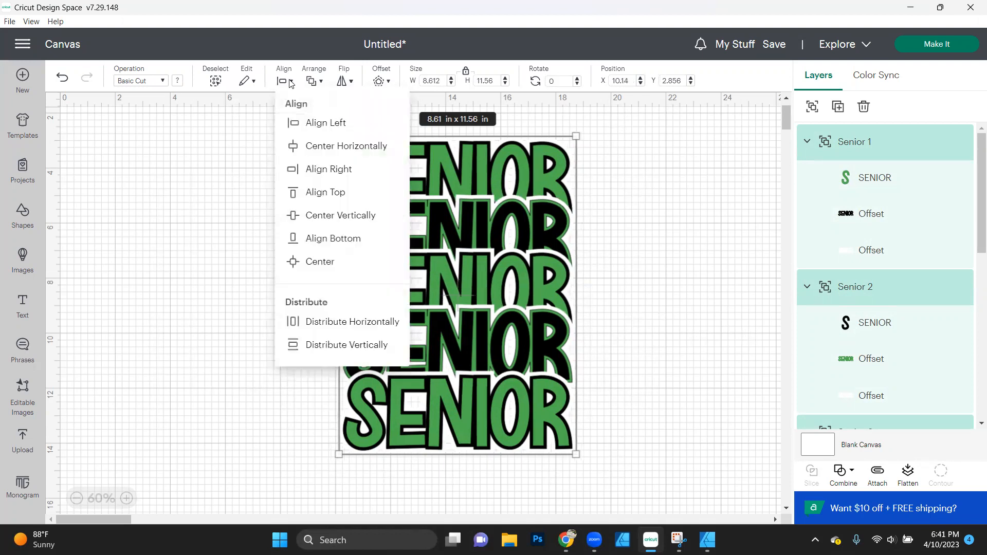
pyautogui.click(342, 345)
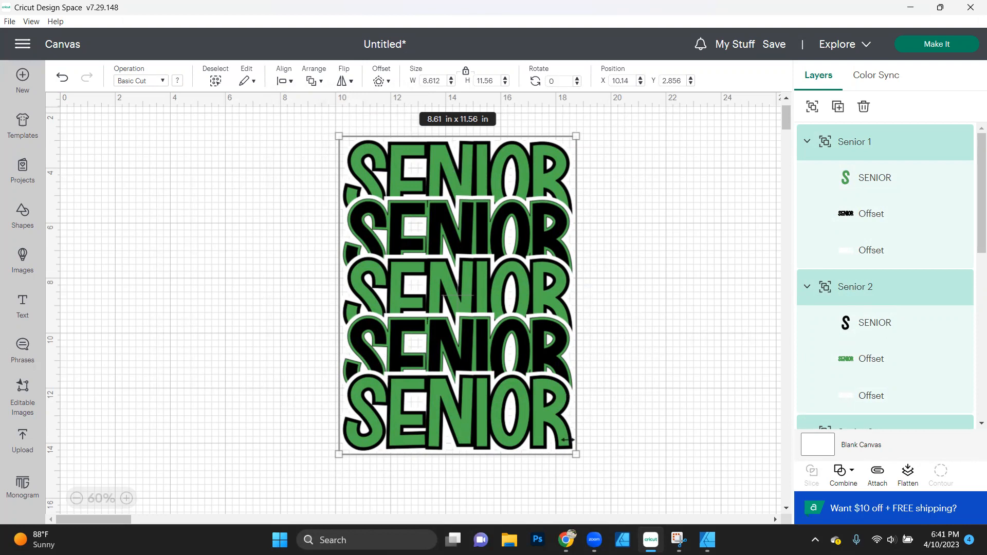
# - Stretch the SENIOR stack wider to about the 21 in ruler mark and shorten it to end near 12 in down
pyautogui.moveTo(524, 453); pyautogui.dragTo(521, 355)
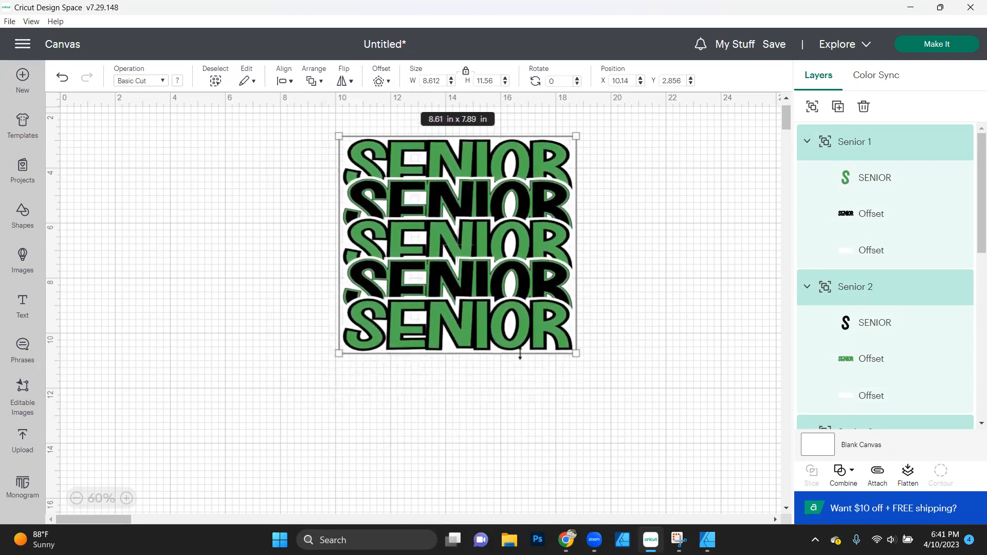
pyautogui.moveTo(577, 265); pyautogui.dragTo(649, 266)
pyautogui.moveTo(497, 356); pyautogui.dragTo(496, 381)
pyautogui.click(222, 298)
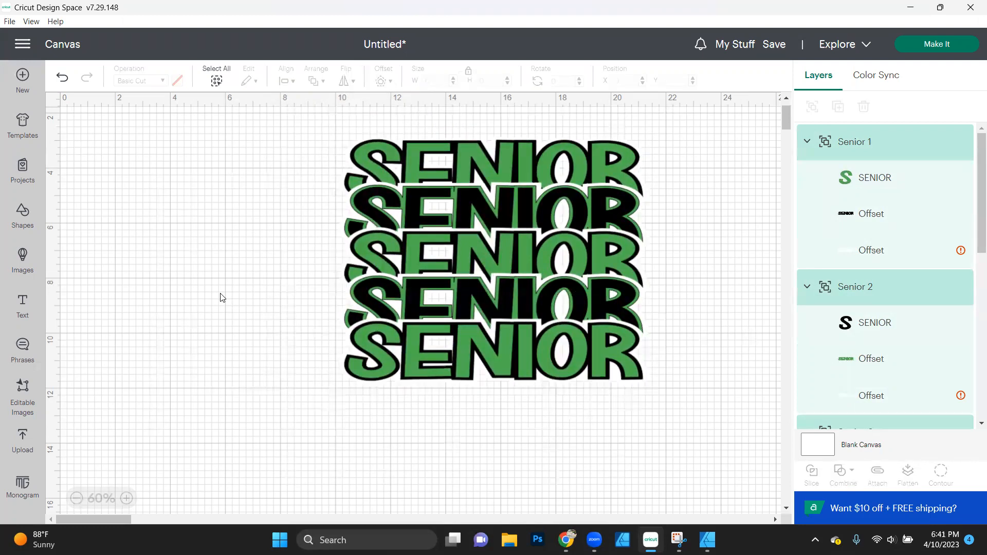
# - Add a new text object reading "class of 2023" in the empty canvas area beside the SENIOR stack
pyautogui.click(22, 306)
pyautogui.doubleClick(163, 278)
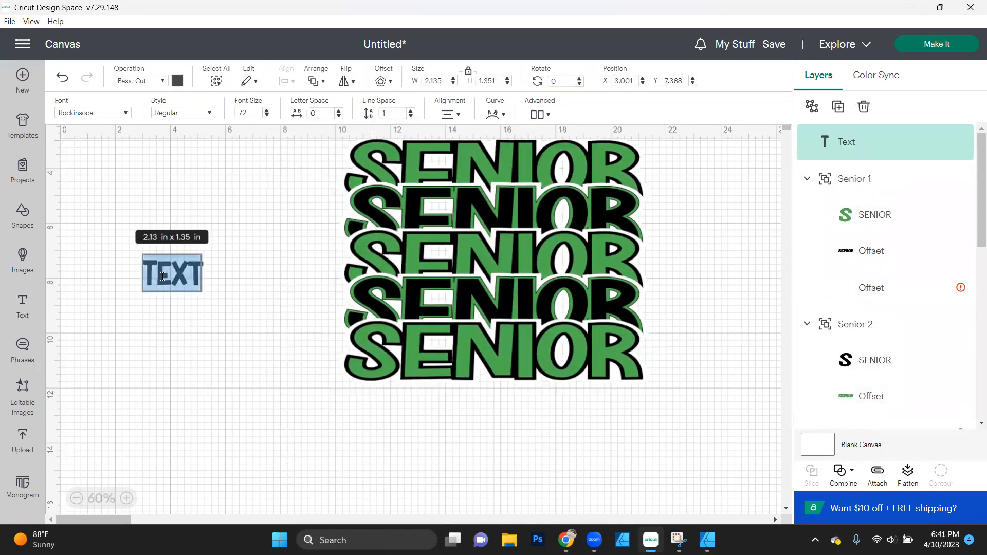
pyautogui.write('class')
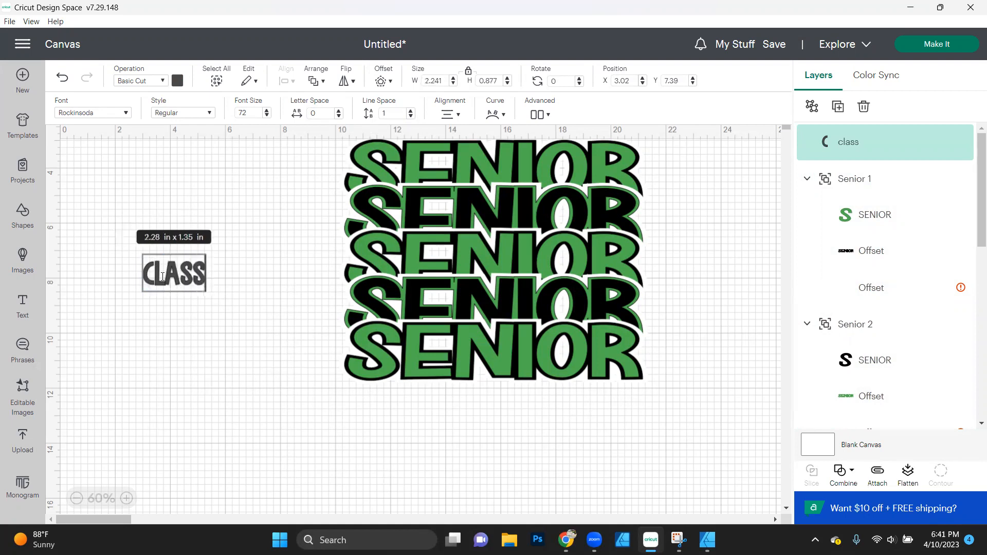
pyautogui.write(' of')
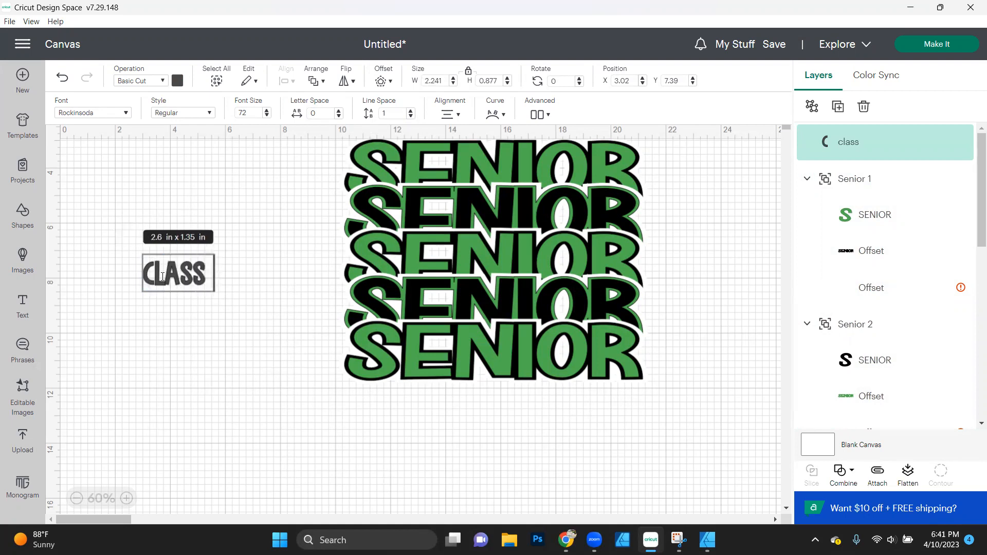
pyautogui.write(' 2023')
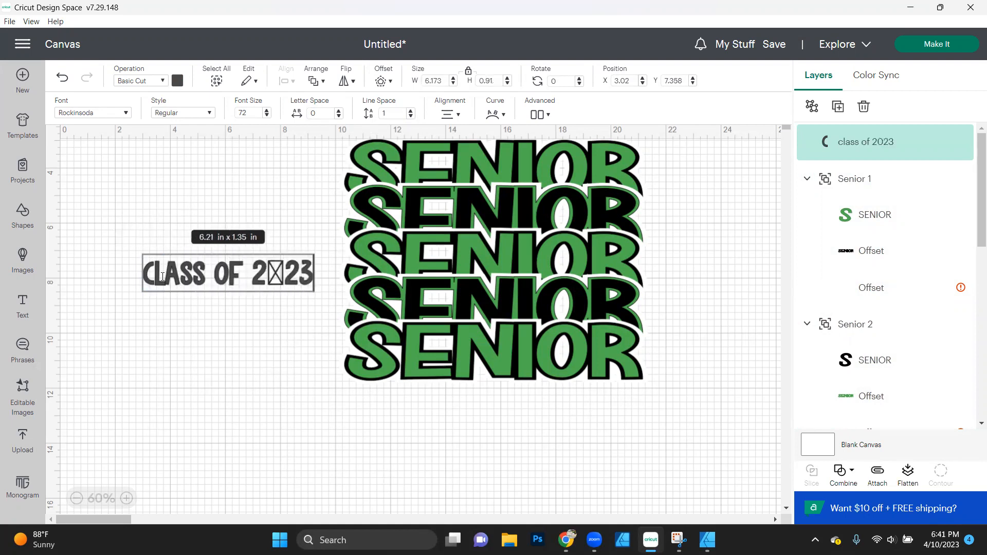
pyautogui.click(99, 197)
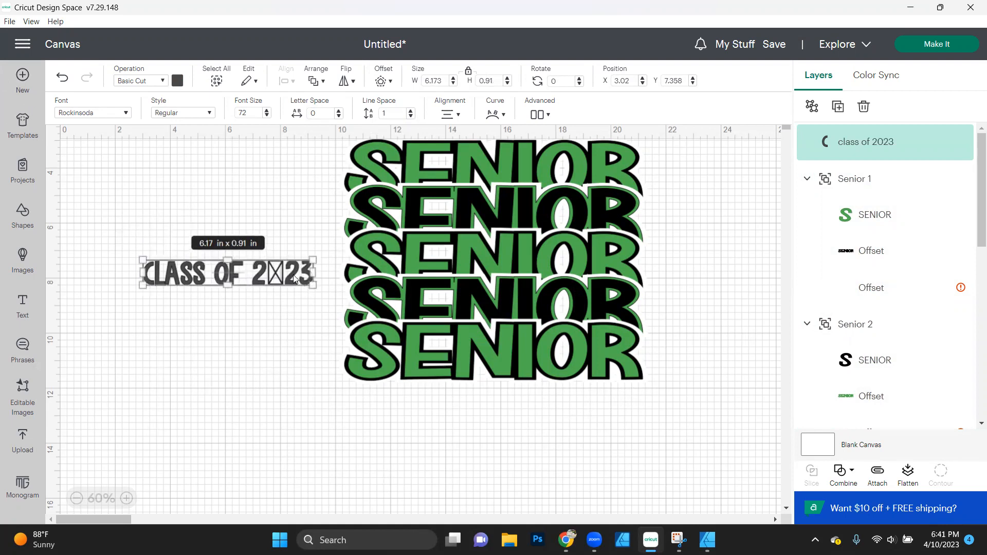
# - Change the font of the "class of 2023" text to the system font Houston Signature
pyautogui.click(124, 113)
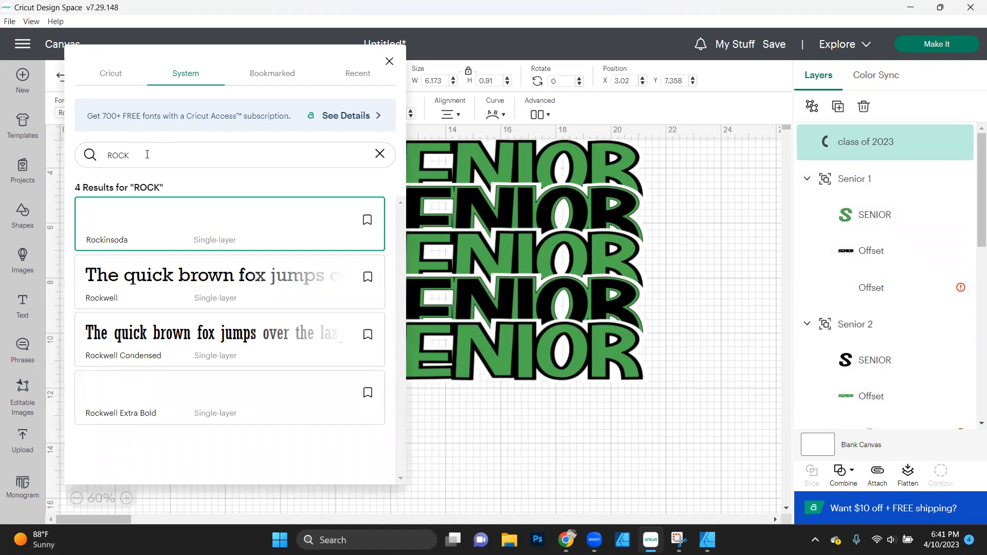
pyautogui.moveTo(147, 155); pyautogui.dragTo(41, 149)
pyautogui.write('hou')
pyautogui.click(131, 223)
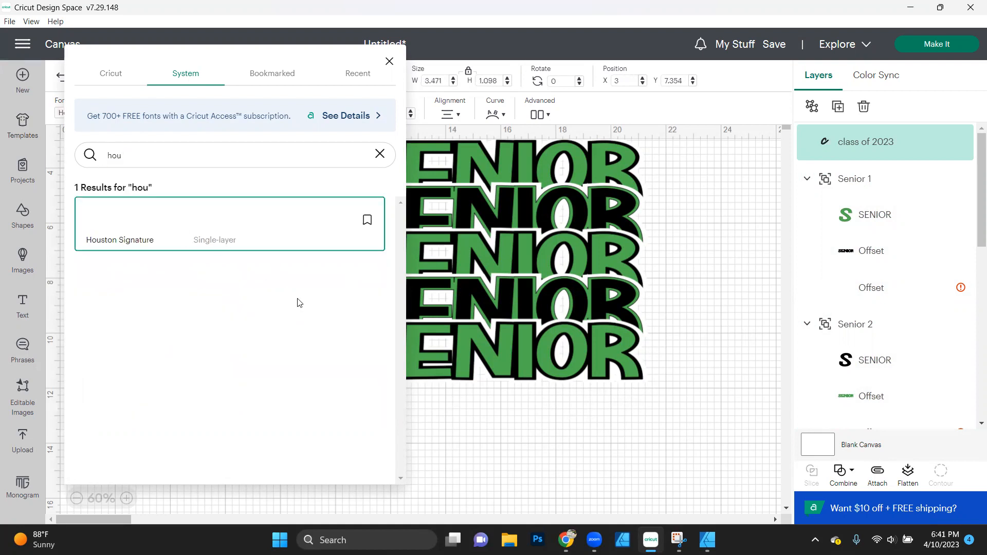
pyautogui.click(472, 441)
pyautogui.click(224, 287)
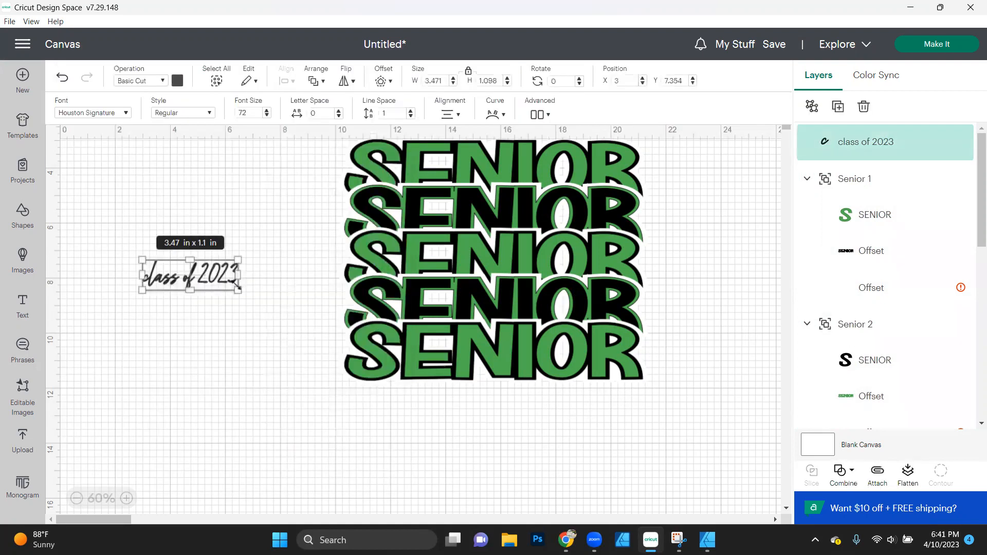
# - Enlarge "class of 2023" to about 8.34 × 2.64 in over the bottom SENIOR's lower edge and color it black
pyautogui.moveTo(237, 291); pyautogui.dragTo(372, 333)
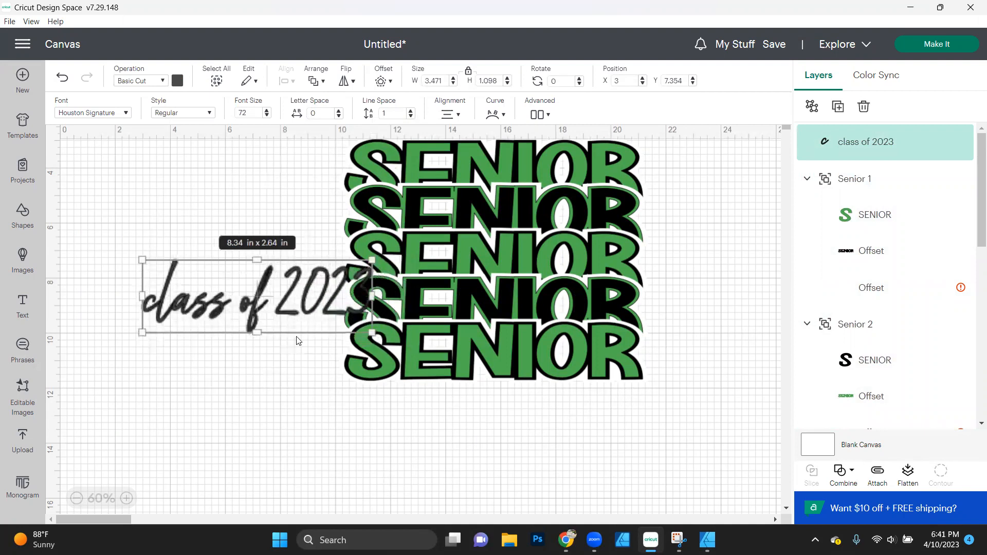
pyautogui.moveTo(245, 309); pyautogui.dragTo(488, 408)
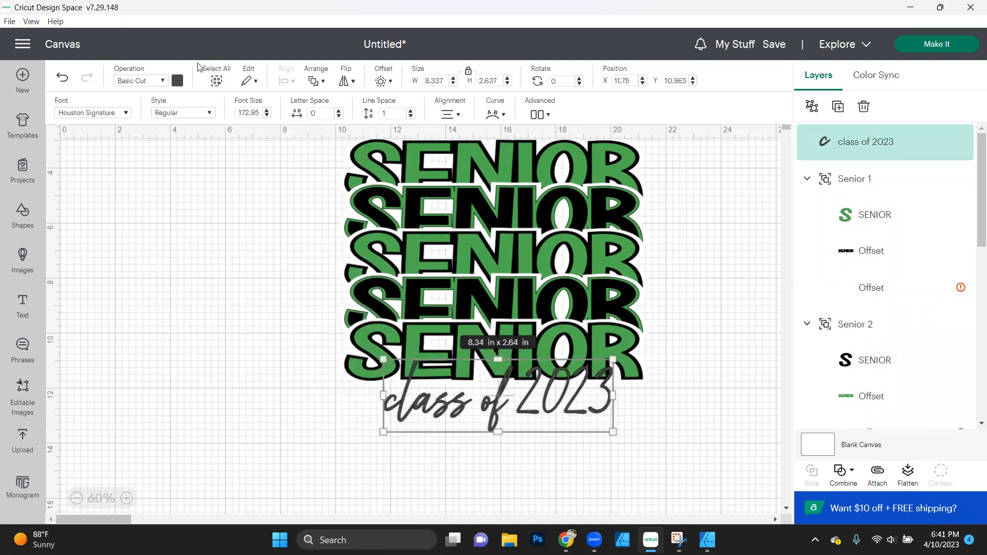
pyautogui.click(178, 81)
pyautogui.click(207, 135)
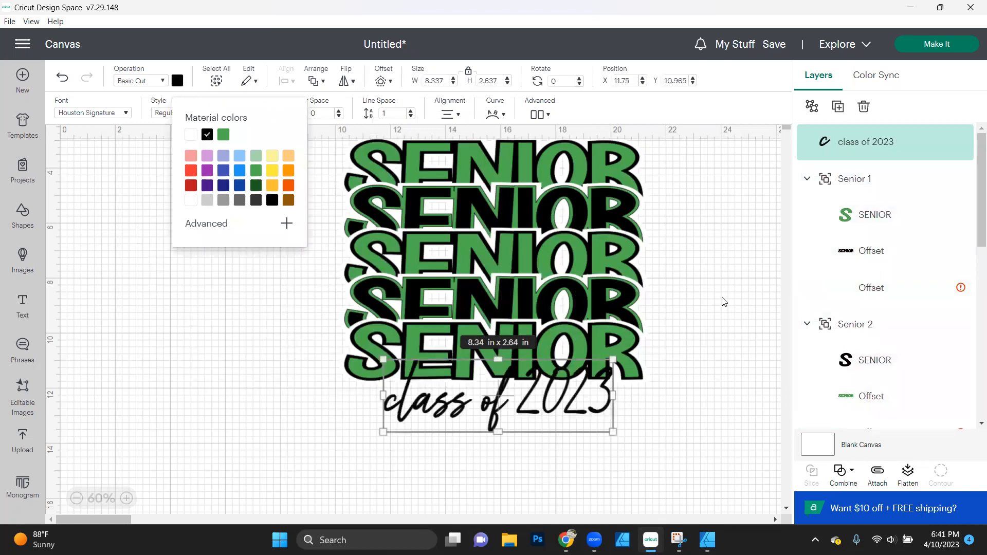
# - Add a 0.07 in offset around the "class of 2023" text and color the offset white
pyautogui.click(381, 83)
pyautogui.click(451, 156)
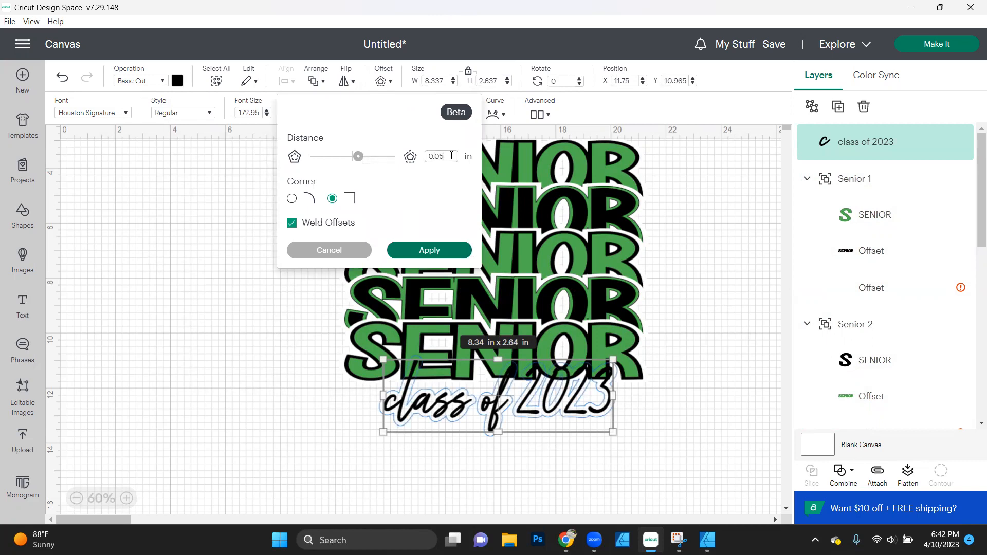
pyautogui.press('Return')
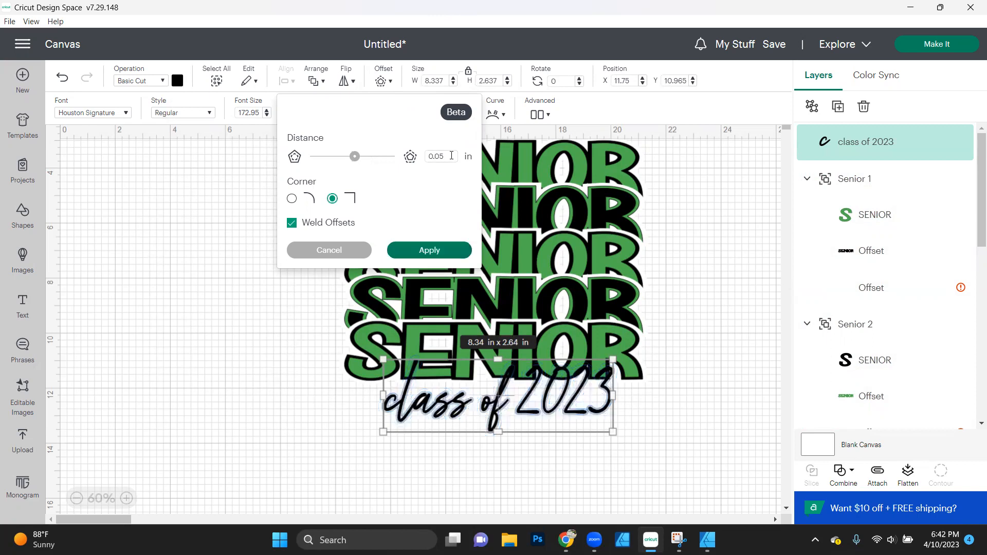
pyautogui.click(451, 155)
pyautogui.press('Return')
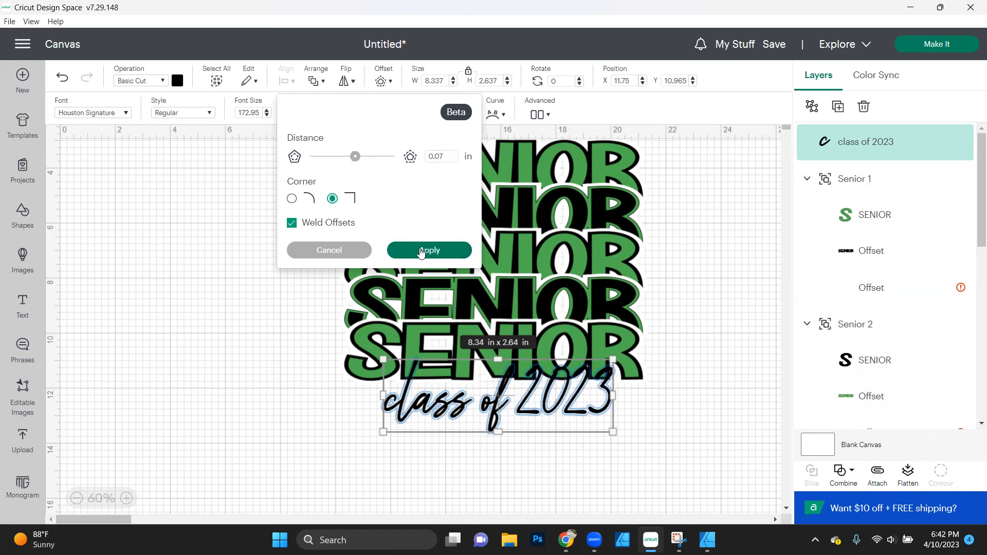
pyautogui.click(430, 250)
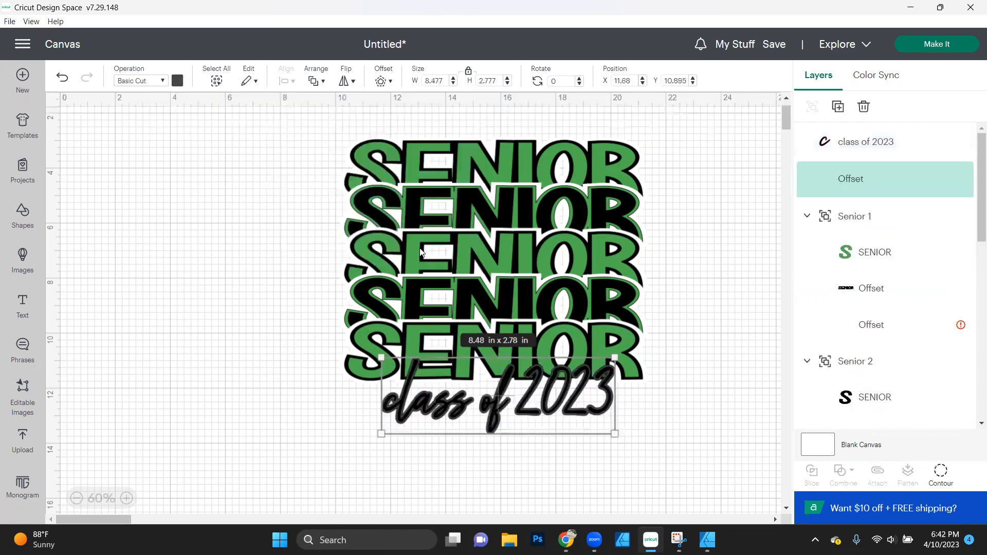
pyautogui.click(178, 81)
pyautogui.click(189, 138)
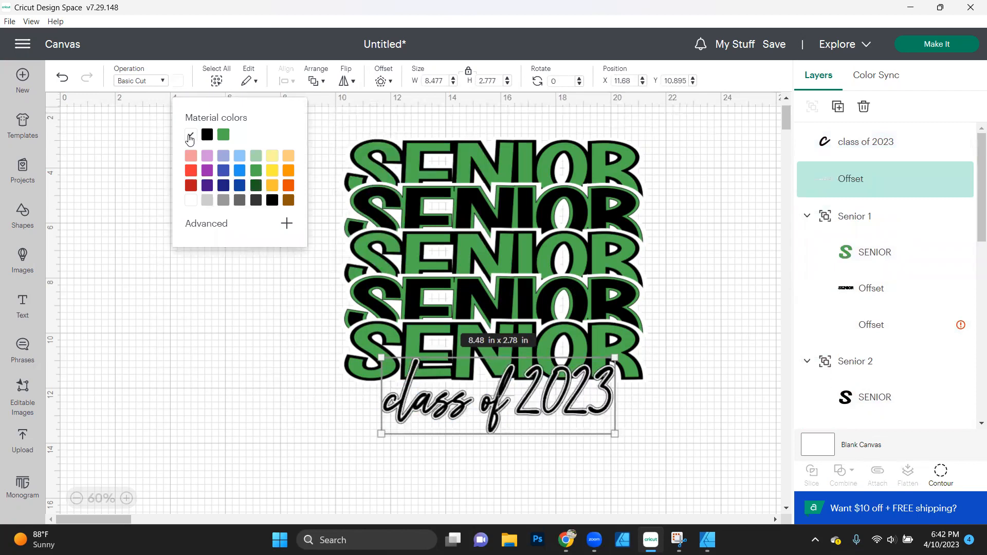
# - Add a second offset of 0.1 in around the white offset and color it green
pyautogui.click(381, 87)
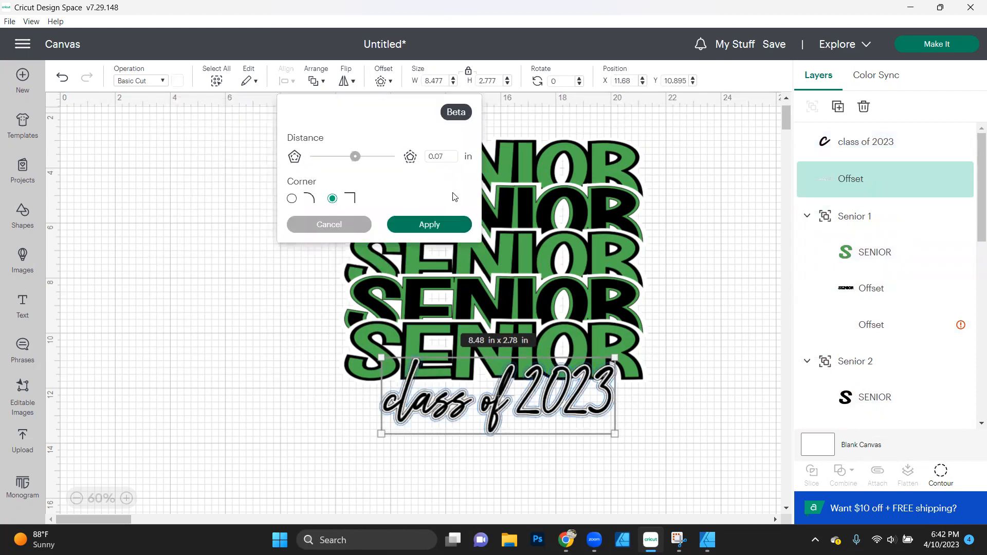
pyautogui.click(452, 156)
pyautogui.press('Return')
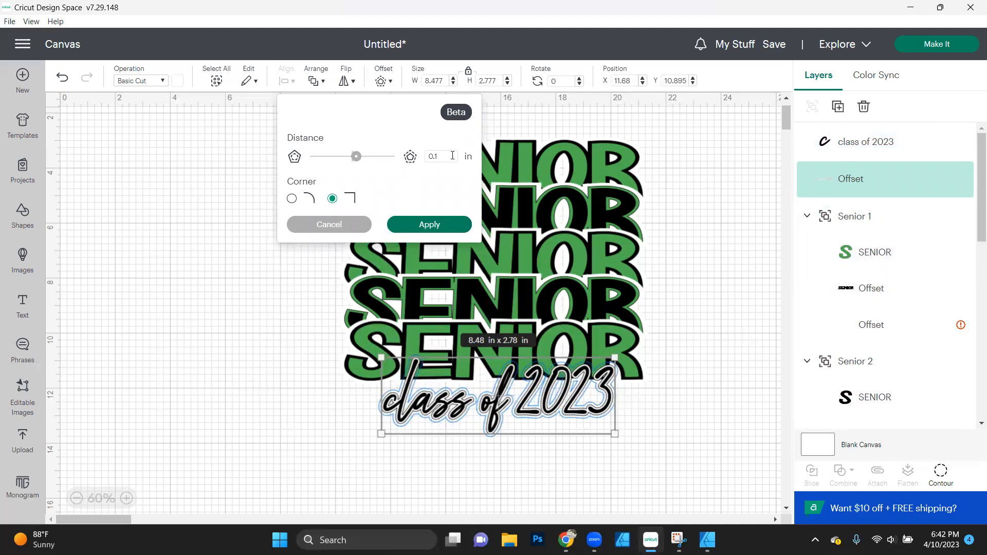
pyautogui.click(421, 224)
pyautogui.click(177, 81)
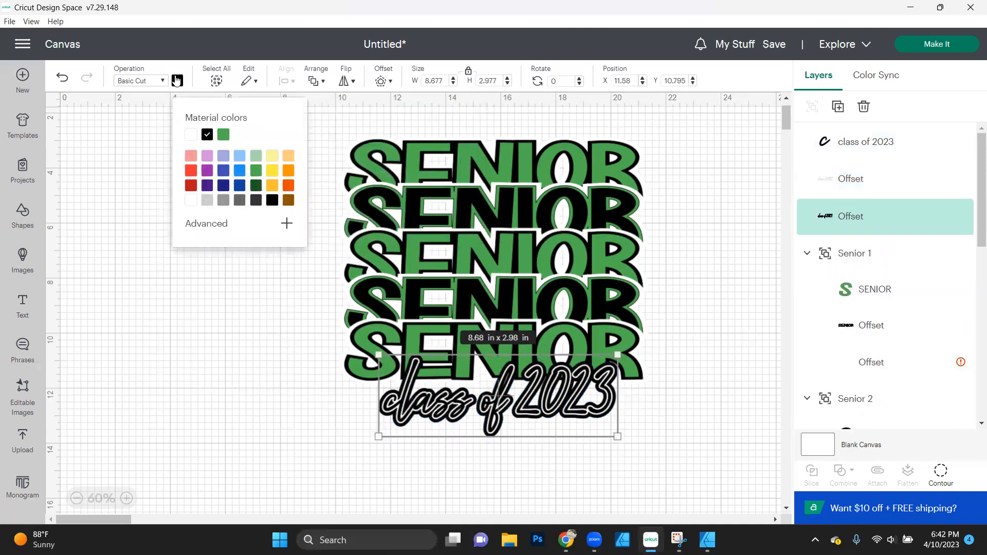
pyautogui.click(223, 134)
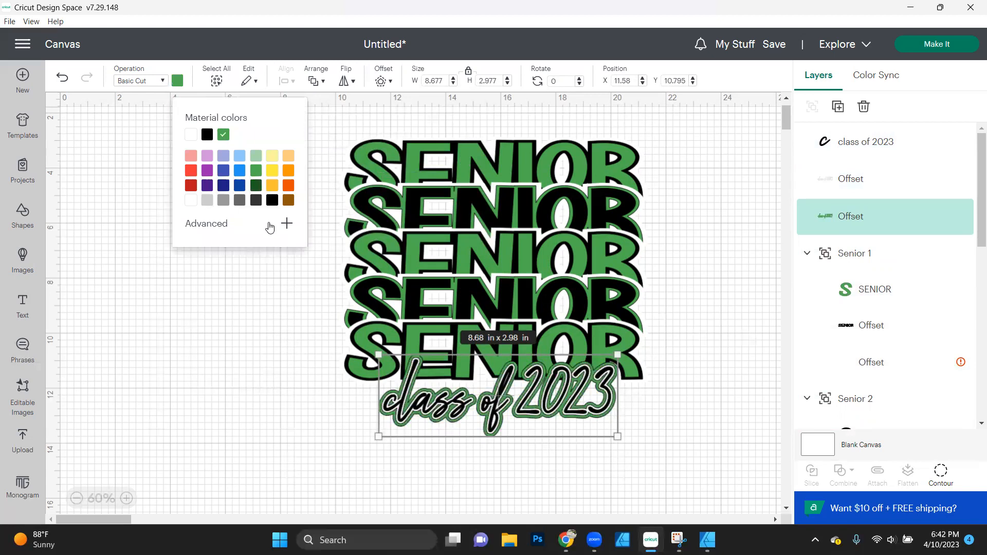
pyautogui.click(260, 335)
# - Group the "class of 2023" text with its white and green offsets and name the group "Class of"
pyautogui.click(865, 158)
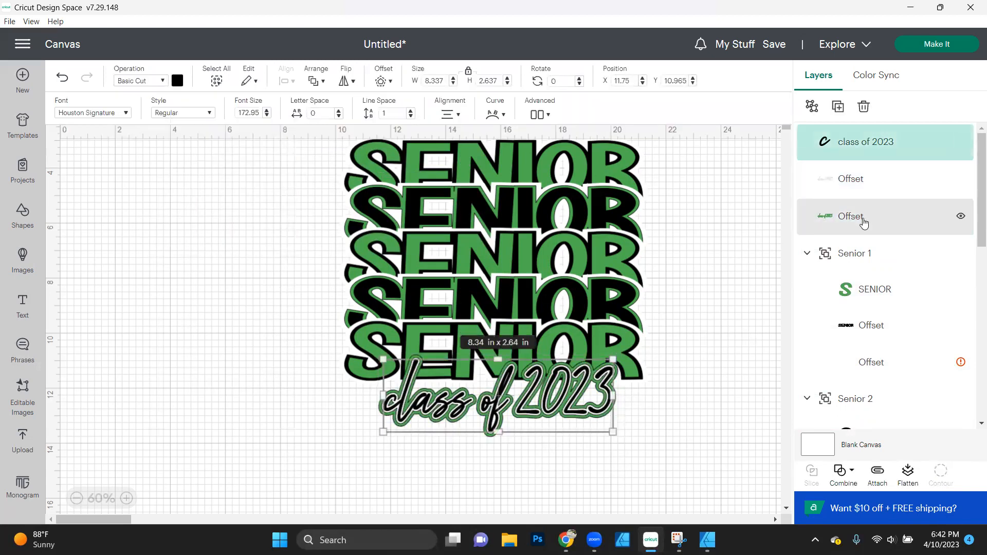
pyautogui.keyDown('shift'); pyautogui.click(864, 222); pyautogui.keyUp('shift')
pyautogui.keyDown('shift'); pyautogui.click(857, 195); pyautogui.keyUp('shift')
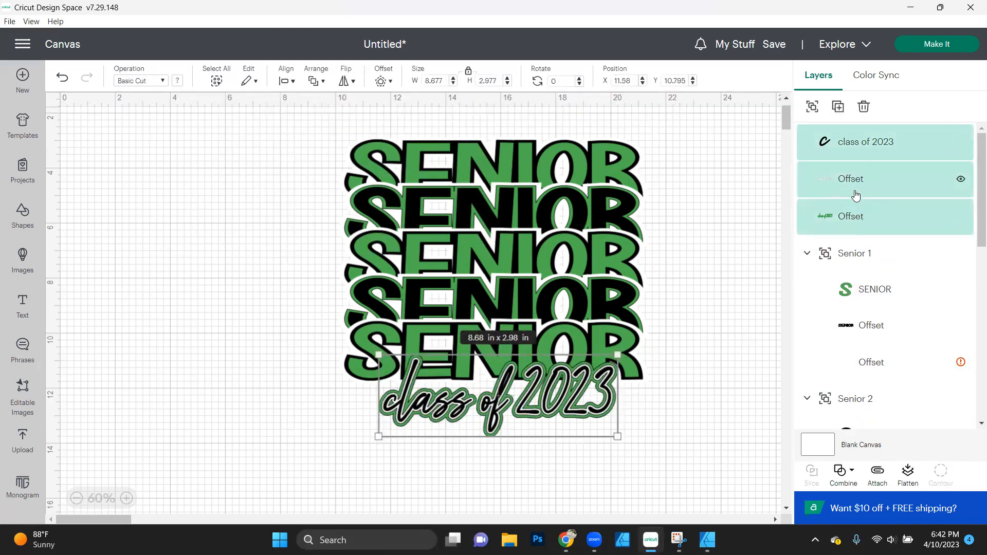
pyautogui.hotkey('ctrl', 'g')
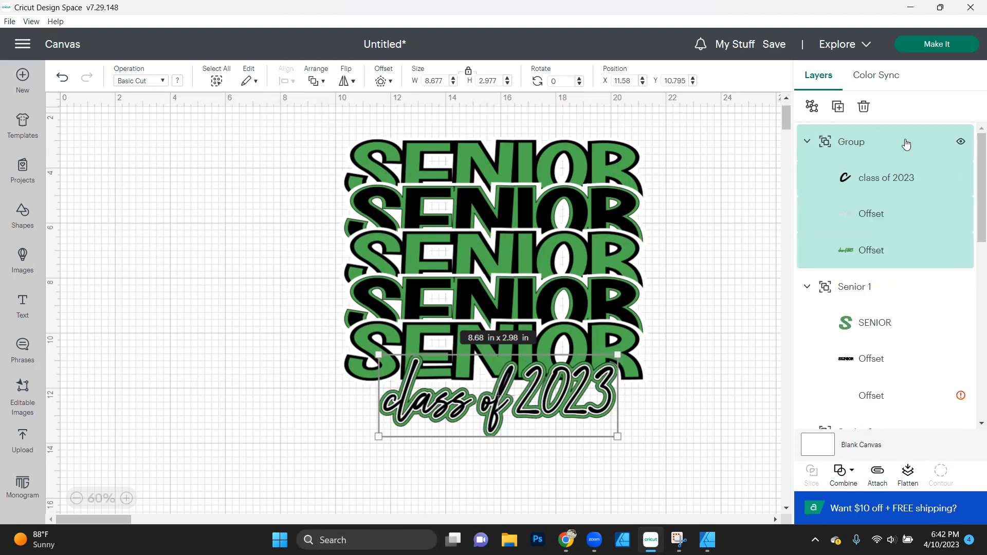
pyautogui.doubleClick(862, 142)
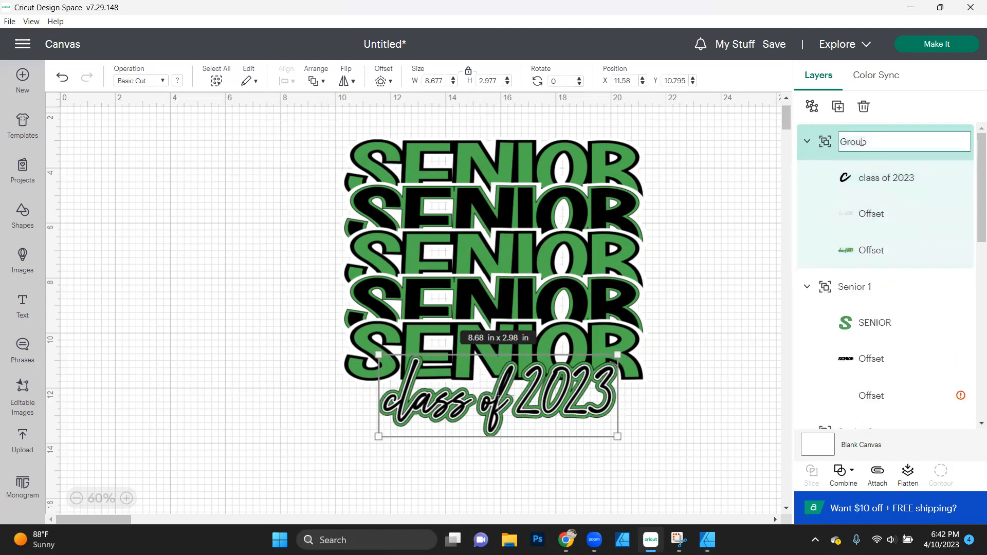
pyautogui.write('Class of')
pyautogui.press('Return')
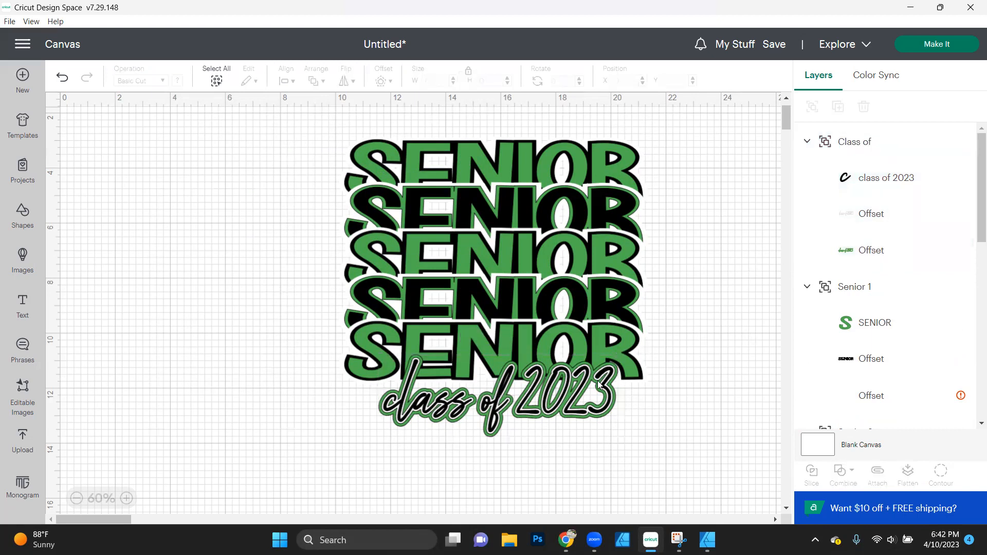
# - Shrink the "Class of" group to about 7.37 × 2.53 in and move it to about X 12.61, Y 10.89 in
pyautogui.moveTo(619, 444); pyautogui.dragTo(588, 417)
pyautogui.moveTo(582, 412); pyautogui.dragTo(562, 408)
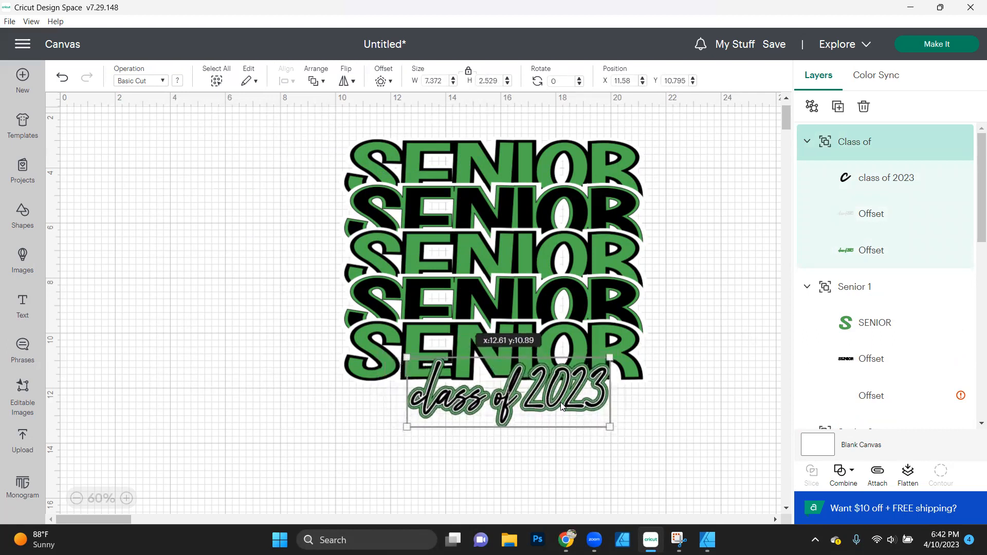
pyautogui.click(723, 358)
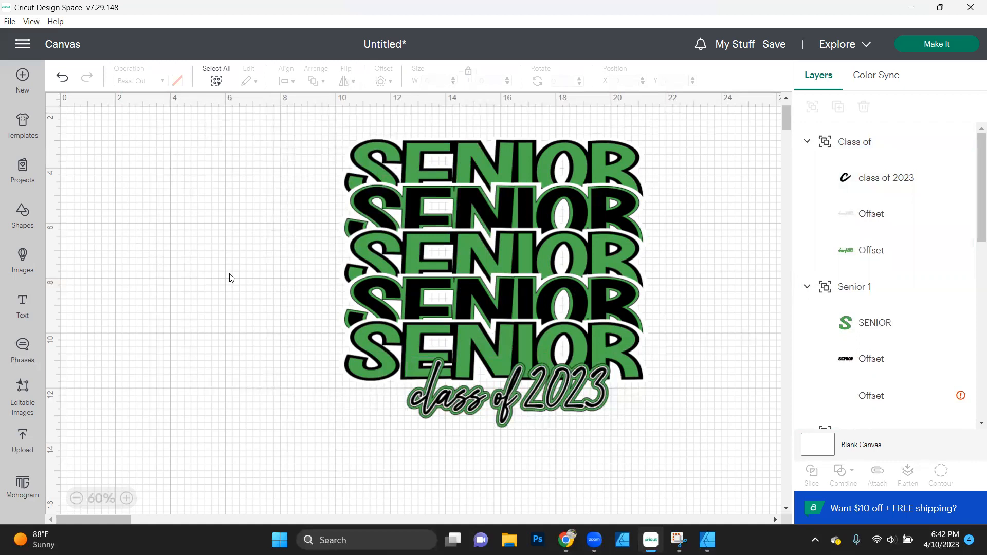
# - Add a new text object reading "PEABOY HIGH" to the canvas
pyautogui.click(22, 305)
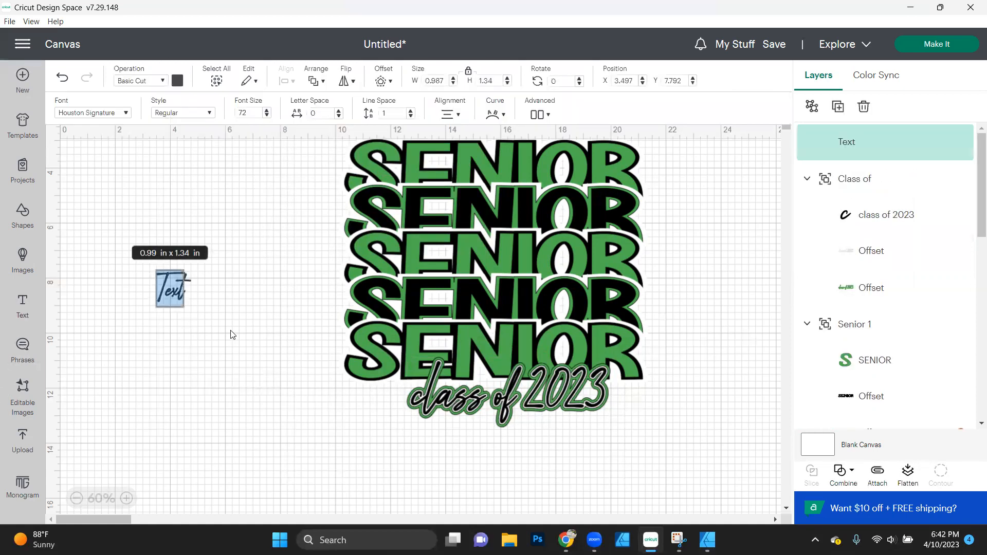
pyautogui.doubleClick(172, 298)
pyautogui.write('PEABO')
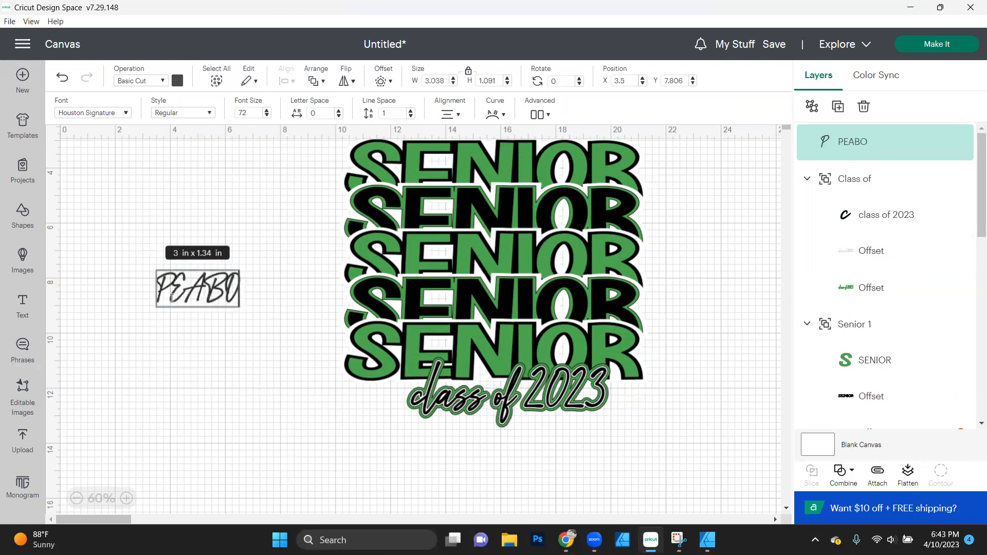
pyautogui.write('Y HIGH')
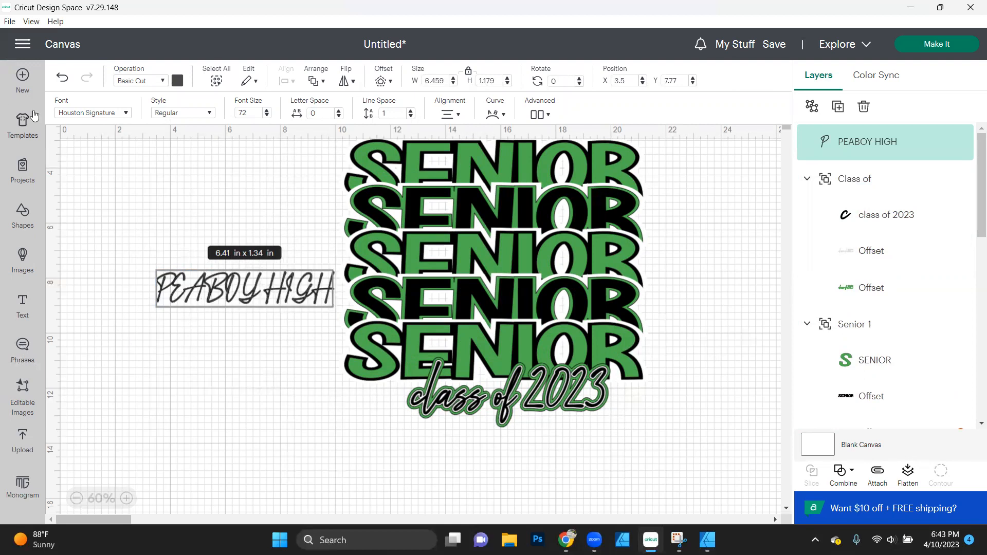
pyautogui.click(94, 242)
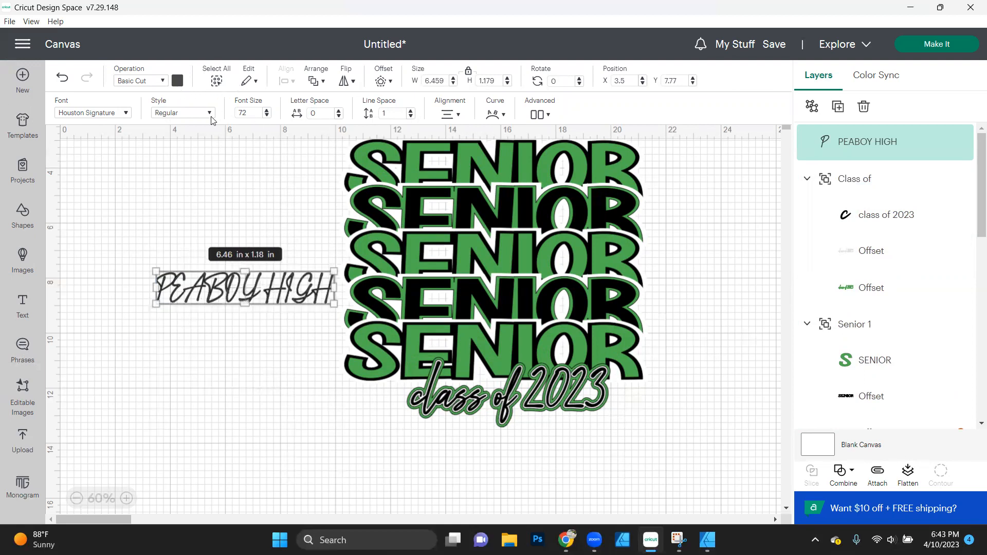
# - Find the system font Rockinsoda by searching "ROCK" and apply it to the "PEABOY HIGH" text
pyautogui.click(128, 114)
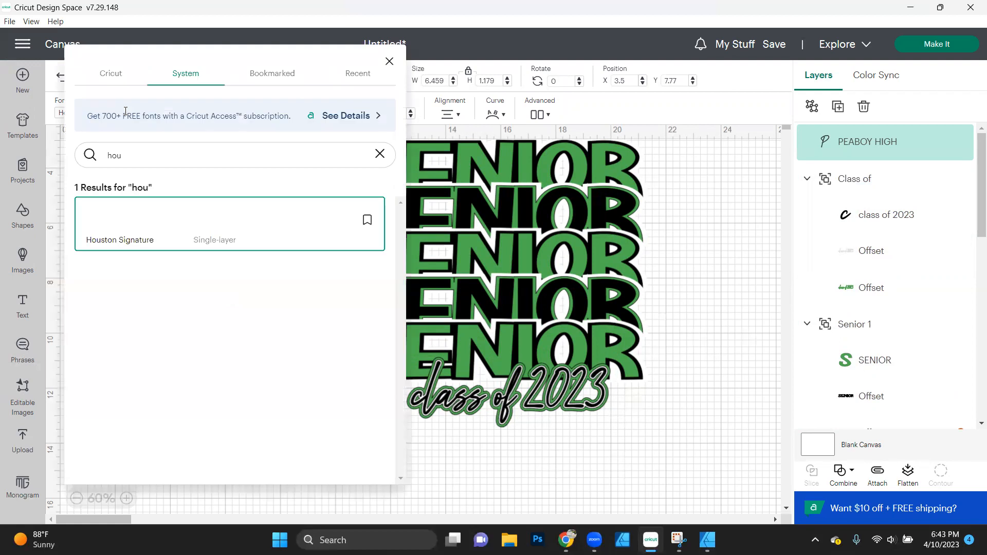
pyautogui.moveTo(148, 163); pyautogui.dragTo(4, 156)
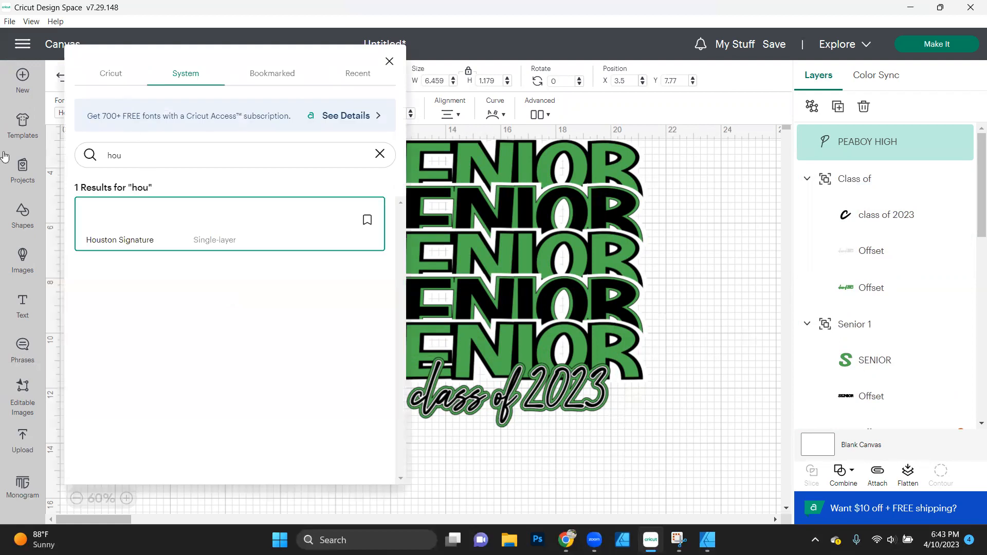
pyautogui.click(138, 151)
pyautogui.press('BackSpace')
pyautogui.press('BackSpace')
pyautogui.press('BackSpace')
pyautogui.write('ROCK')
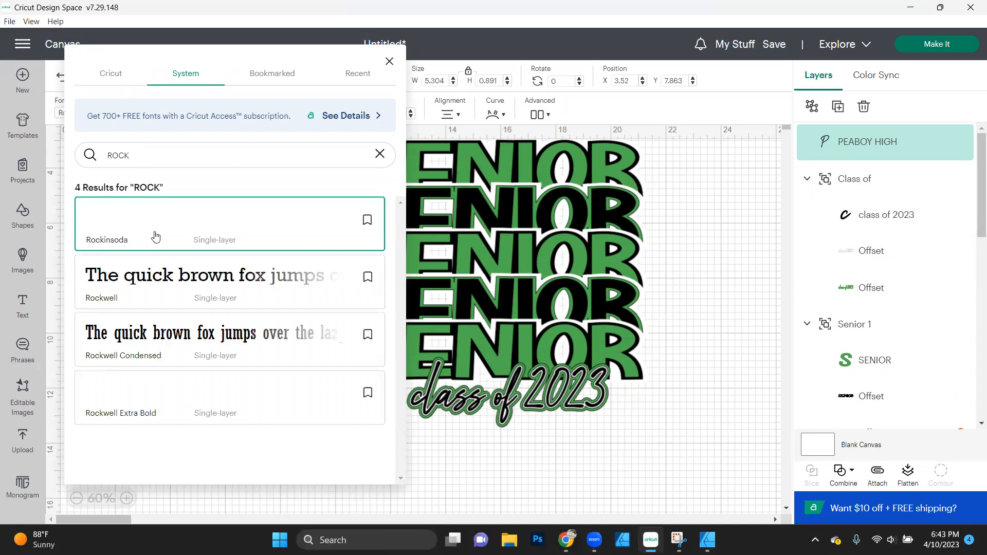
pyautogui.click(491, 440)
pyautogui.click(297, 294)
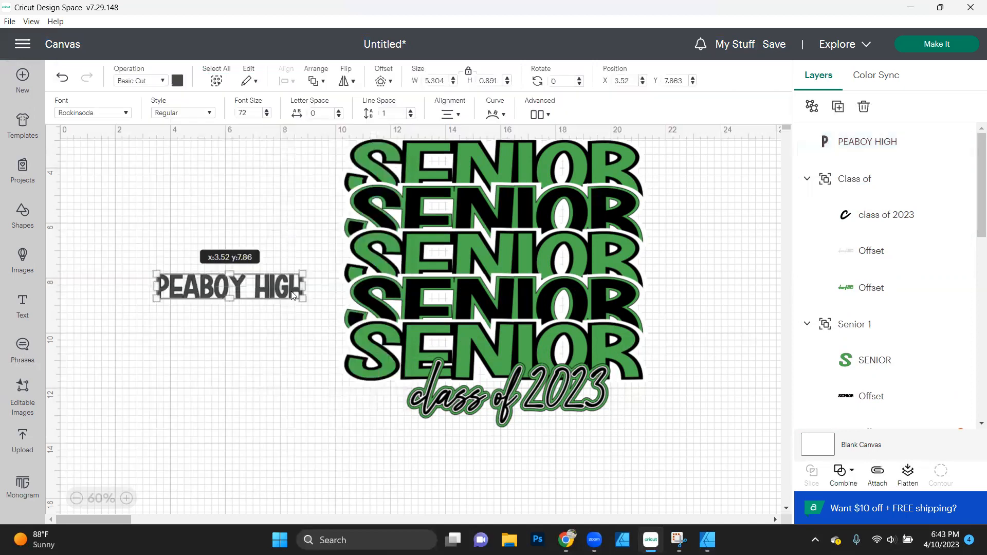
# - Enlarge the "PEABOY HIGH" text to about 11.13 × 1.87 in and move it below "class of 2023", at about X 10.73, Y 13.2 in
pyautogui.moveTo(302, 298); pyautogui.dragTo(463, 326)
pyautogui.moveTo(311, 286); pyautogui.dragTo(515, 442)
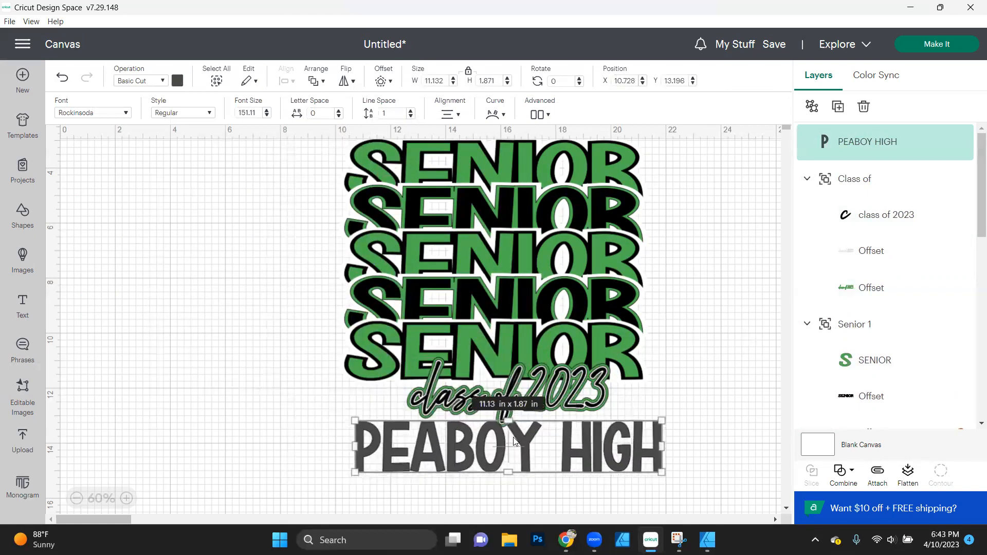
pyautogui.scroll(-1, 514, 441)
pyautogui.scroll(-1, 515, 441)
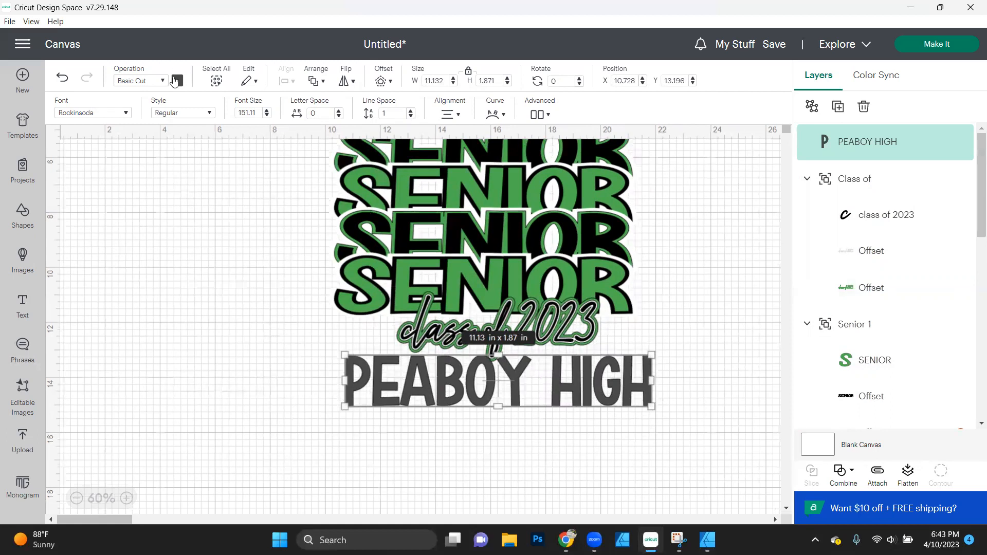
# - Color the "PEABOY HIGH" text green and add a 0.1 in square-corner, welded offset around it
pyautogui.click(177, 81)
pyautogui.click(224, 136)
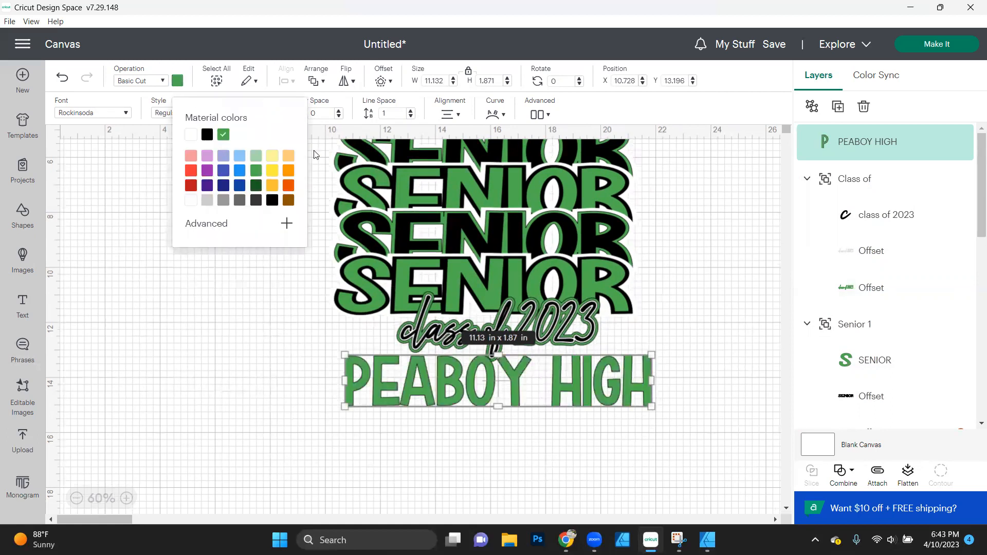
pyautogui.click(381, 81)
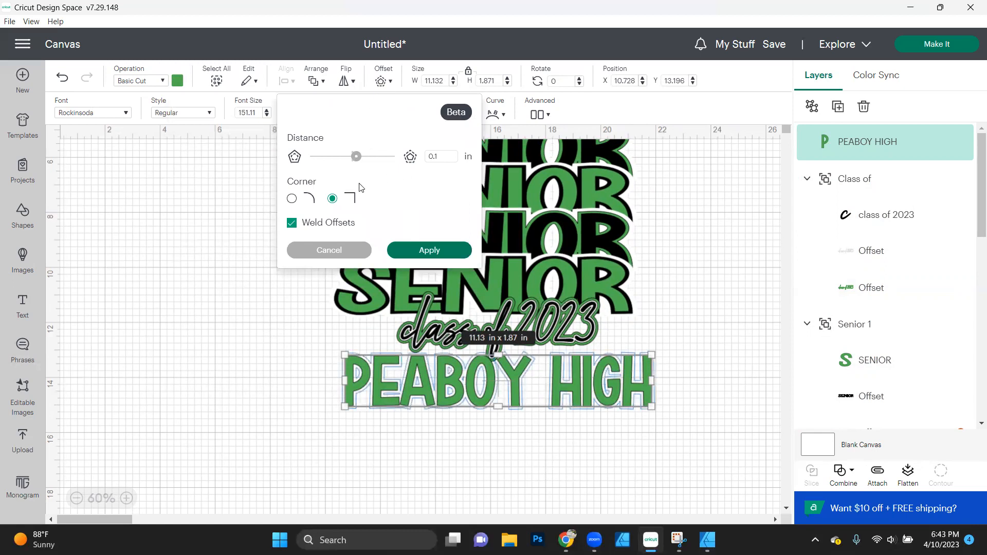
pyautogui.click(423, 251)
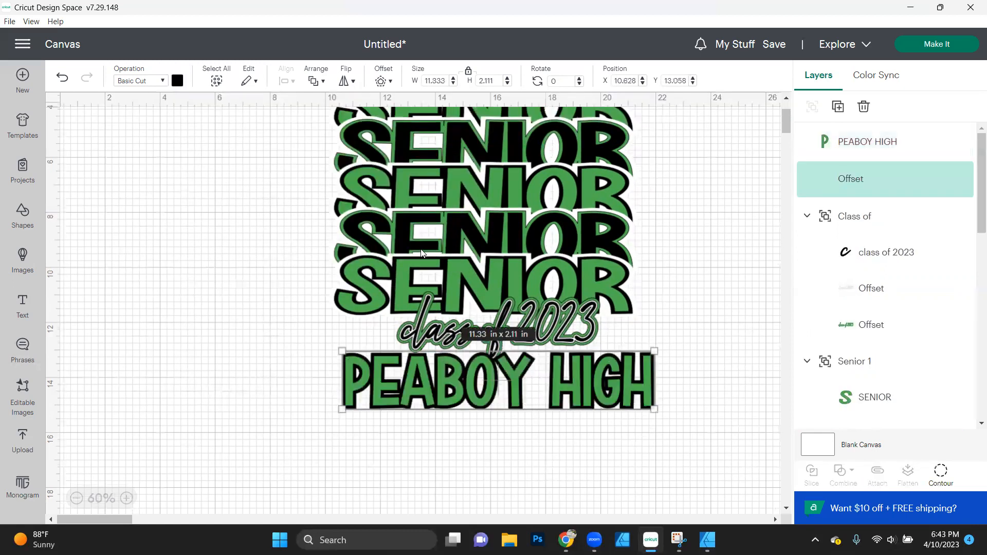
# - Add a second square-corner offset of 0.1 in around the black "PEABOY HIGH" offset and color it white
pyautogui.click(381, 83)
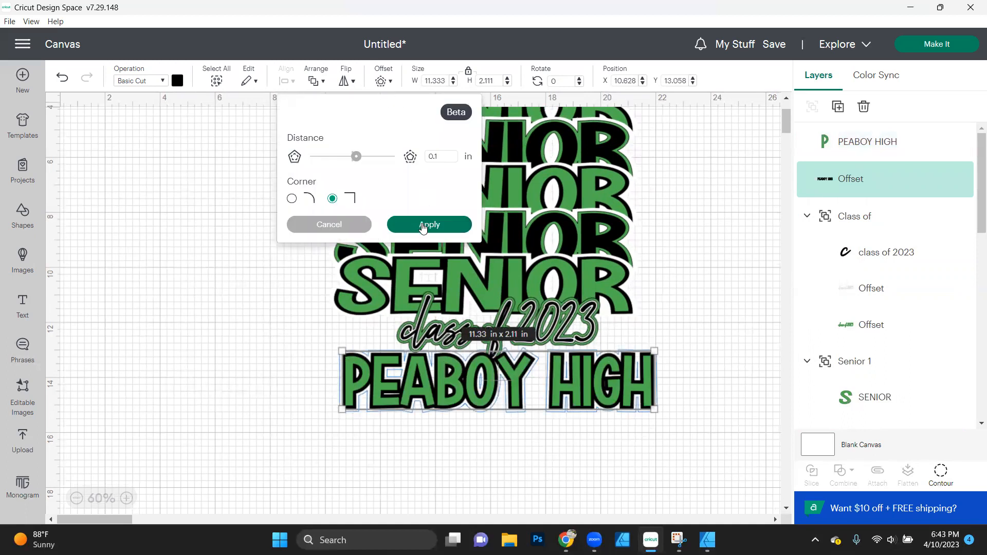
pyautogui.click(422, 227)
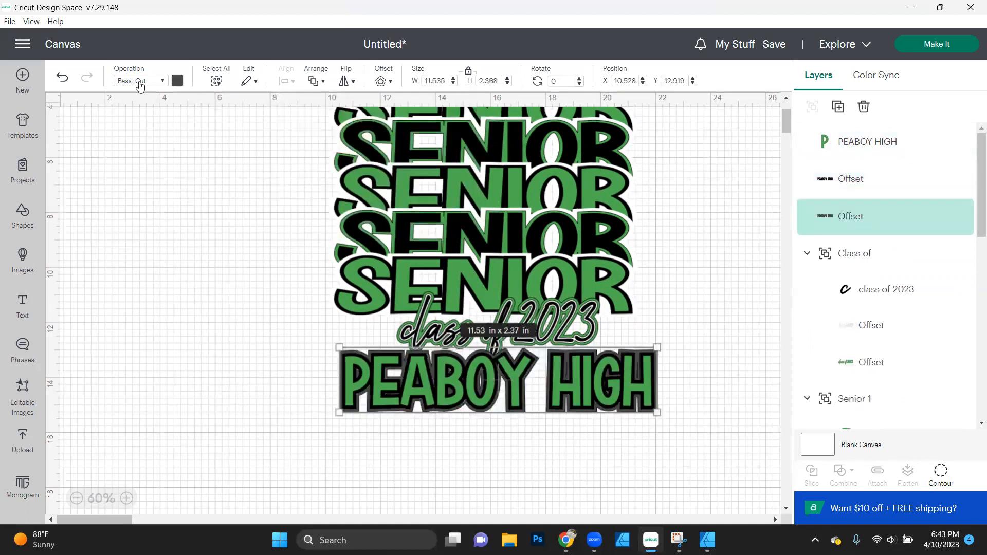
pyautogui.click(178, 81)
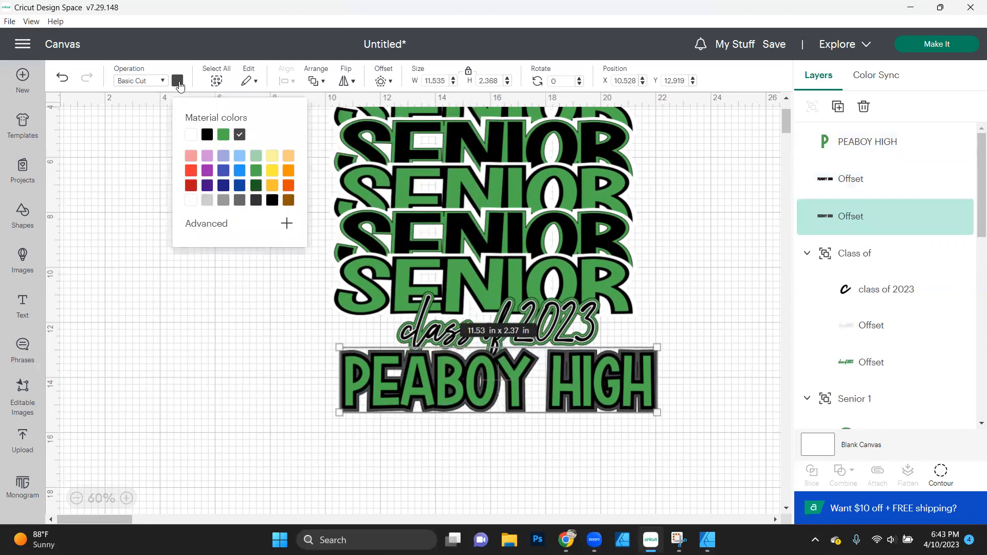
pyautogui.click(190, 136)
pyautogui.click(237, 313)
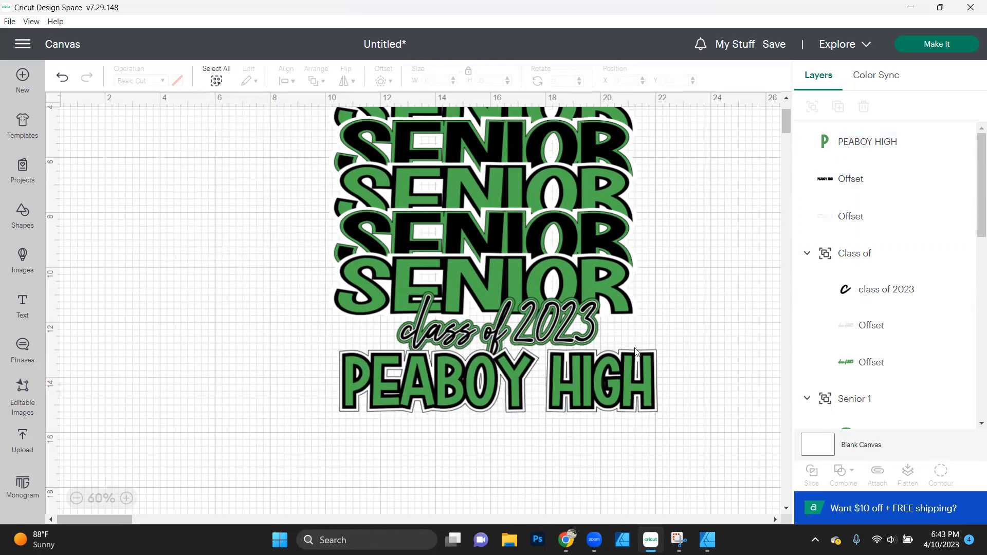
# - Set the operation of the white "PEABOY HIGH" offset to Print Then Cut
pyautogui.click(846, 216)
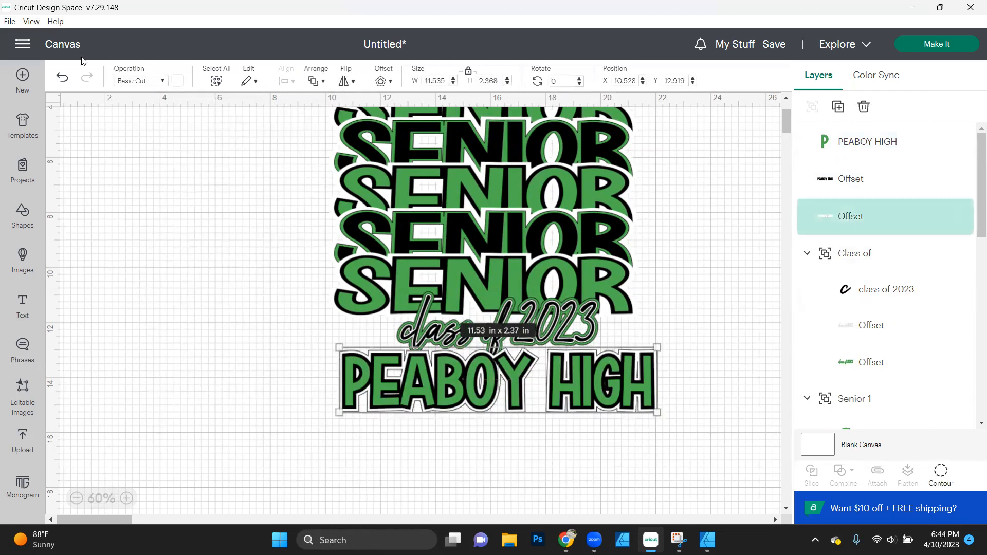
pyautogui.click(132, 80)
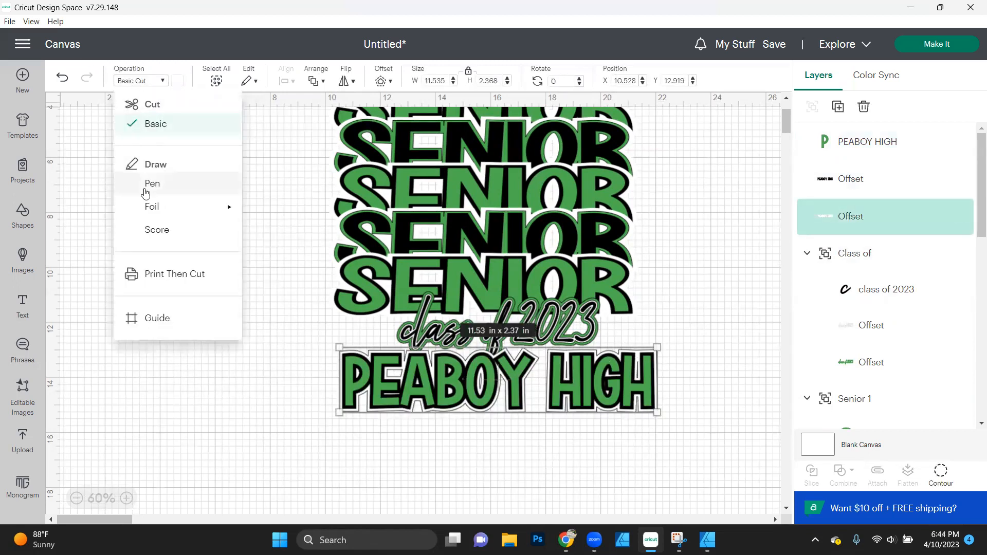
pyautogui.click(173, 272)
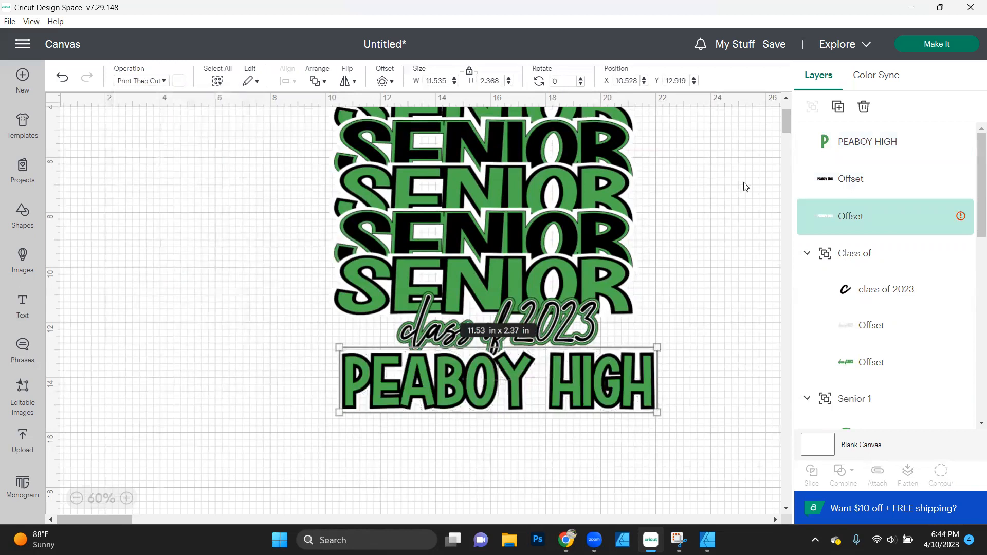
pyautogui.moveTo(863, 179); pyautogui.dragTo(869, 141)
pyautogui.click(869, 142)
pyautogui.hotkey('ctrl', 'z')
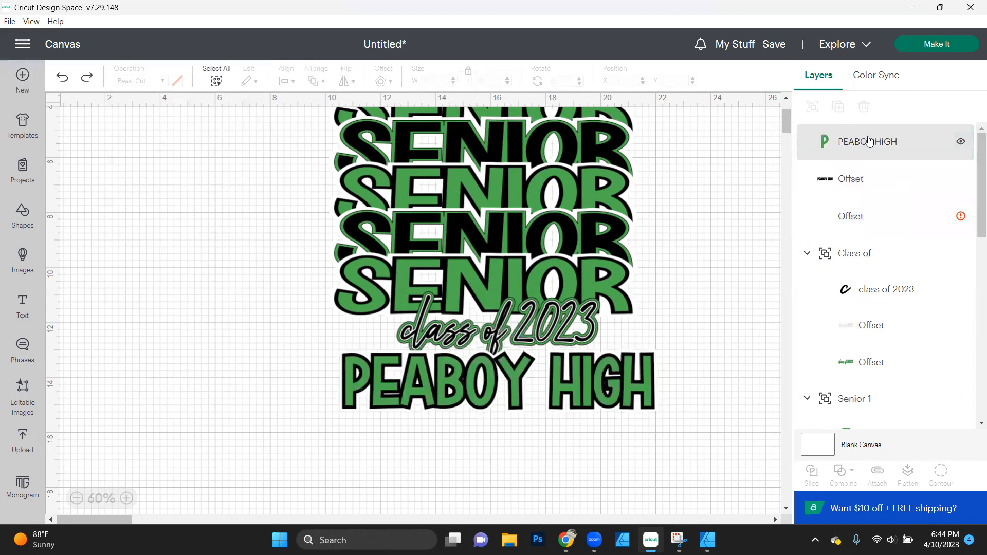
# - Group the "PEABOY HIGH" text with its black and white offsets
pyautogui.click(869, 141)
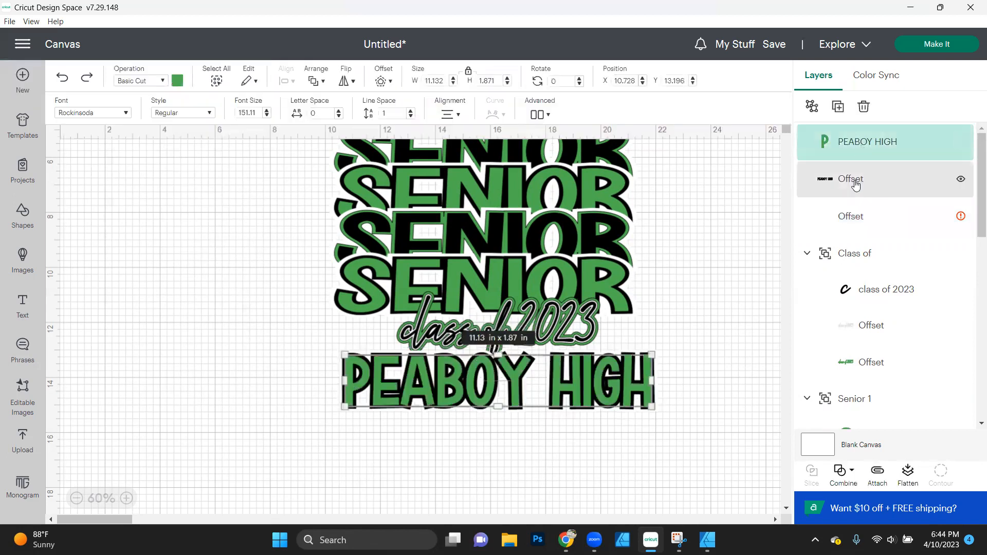
pyautogui.keyDown('shift'); pyautogui.click(855, 181); pyautogui.keyUp('shift')
pyautogui.keyDown('shift'); pyautogui.click(860, 220); pyautogui.keyUp('shift')
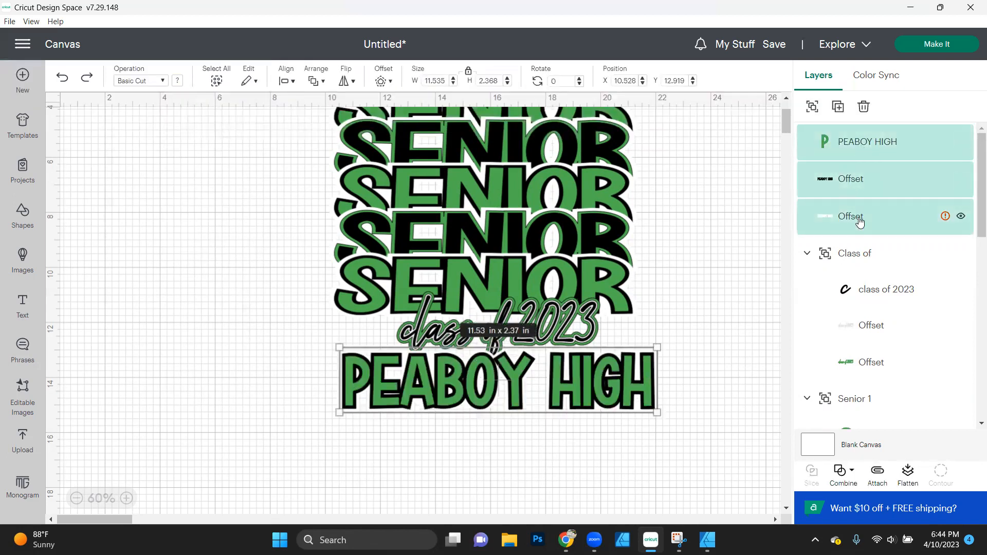
pyautogui.hotkey('ctrl', 'g')
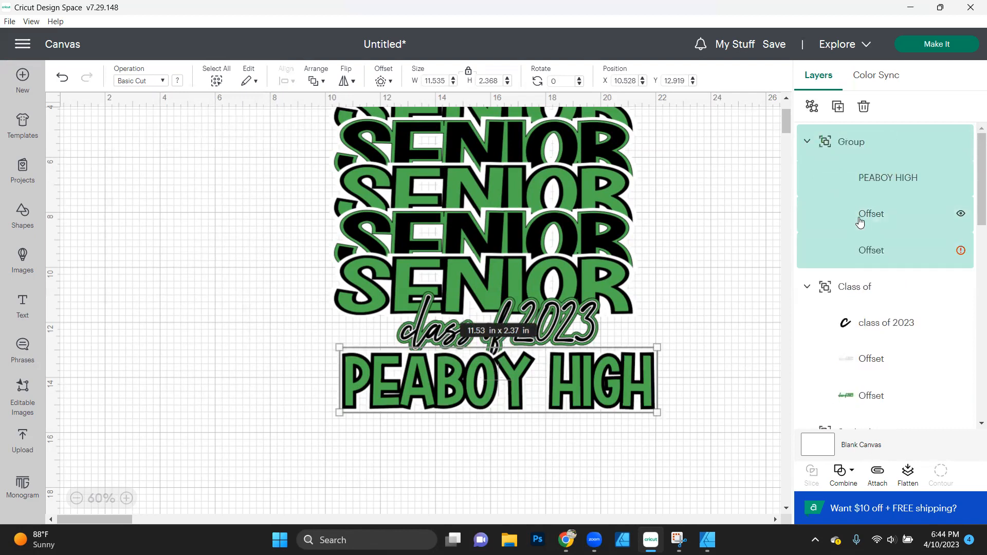
# - Resize the "PEABOY HIGH" group to about 9.25 × 1.36 in and move it to about X 11.14, Y 12.97 in
pyautogui.moveTo(657, 414); pyautogui.dragTo(595, 401)
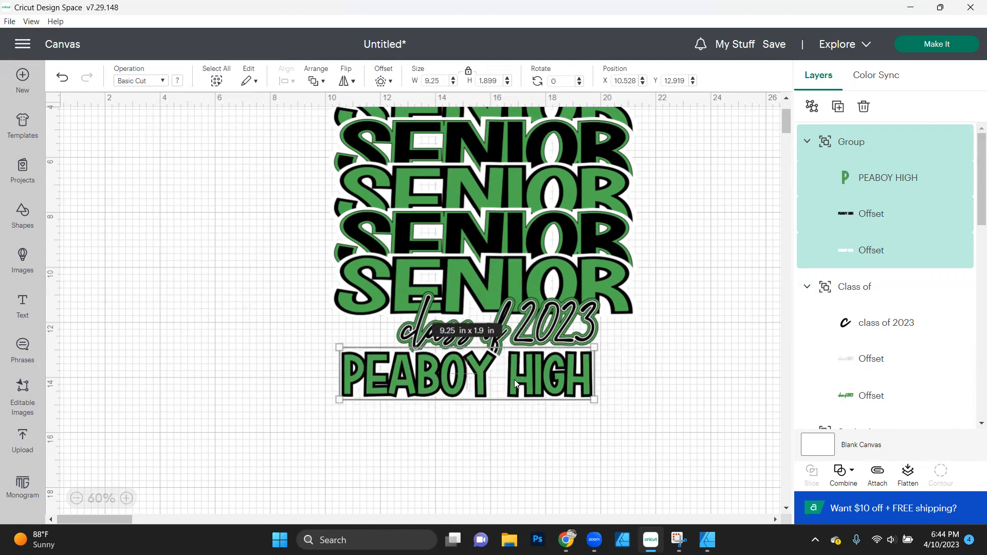
pyautogui.moveTo(490, 396); pyautogui.dragTo(538, 378)
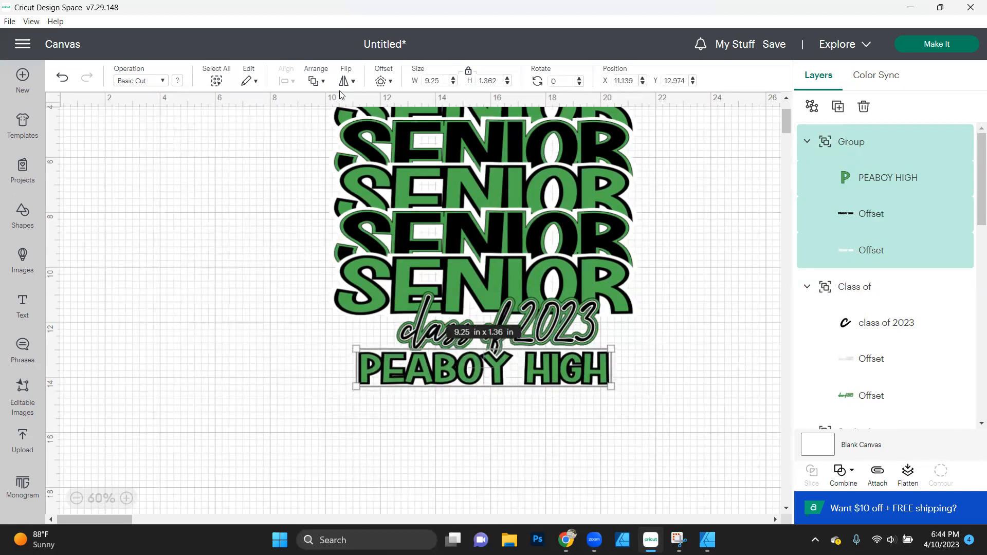
pyautogui.click(267, 314)
# - Send the "PEABOY HIGH" group to the back of the layer order
pyautogui.click(535, 382)
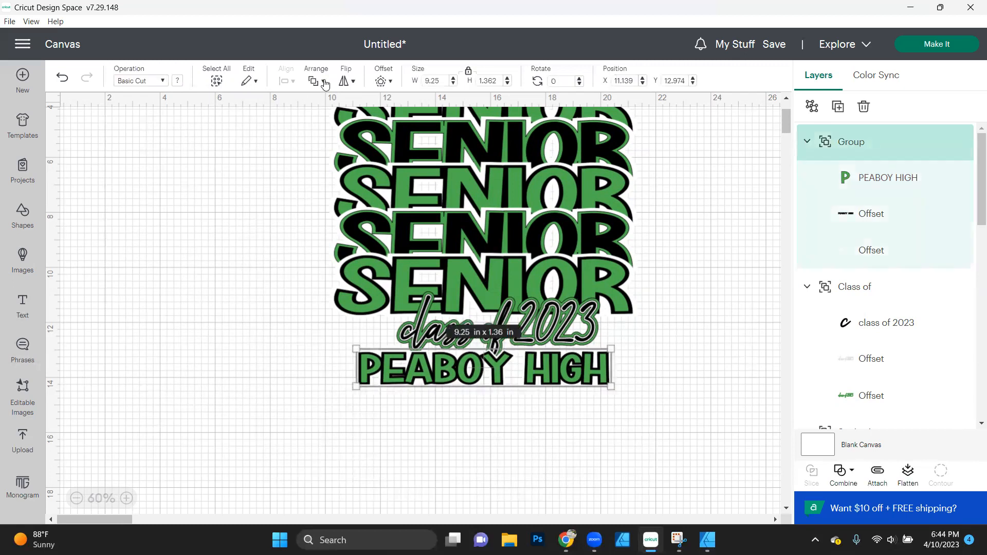
pyautogui.click(325, 83)
pyautogui.click(382, 181)
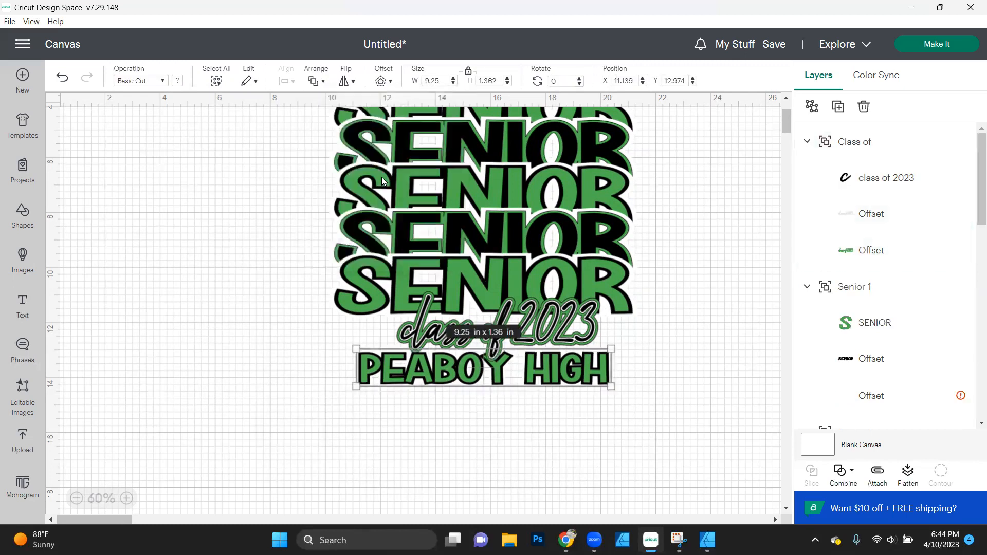
pyautogui.click(720, 404)
pyautogui.click(575, 376)
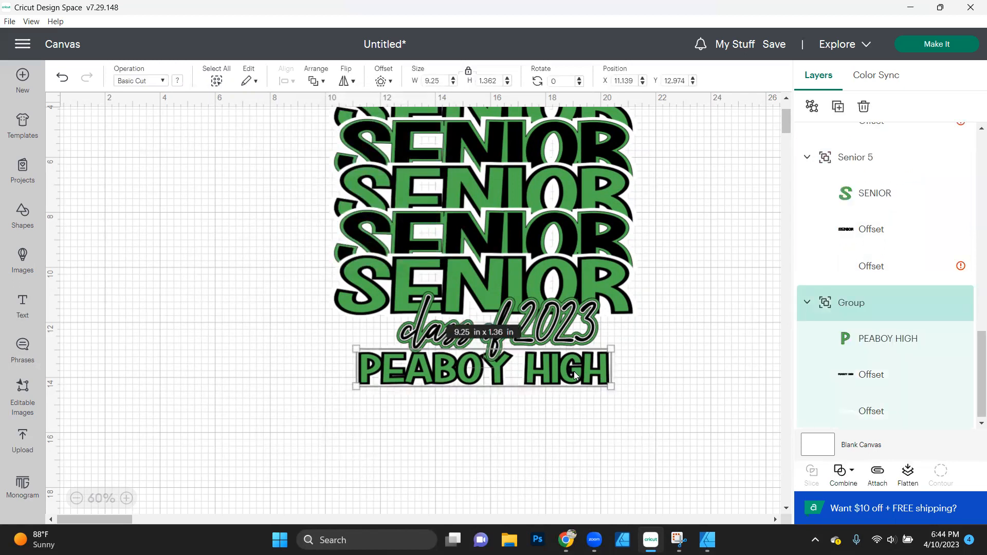
# - Center all groups of the design horizontally with each other
pyautogui.hotkey('ctrl', 'a')
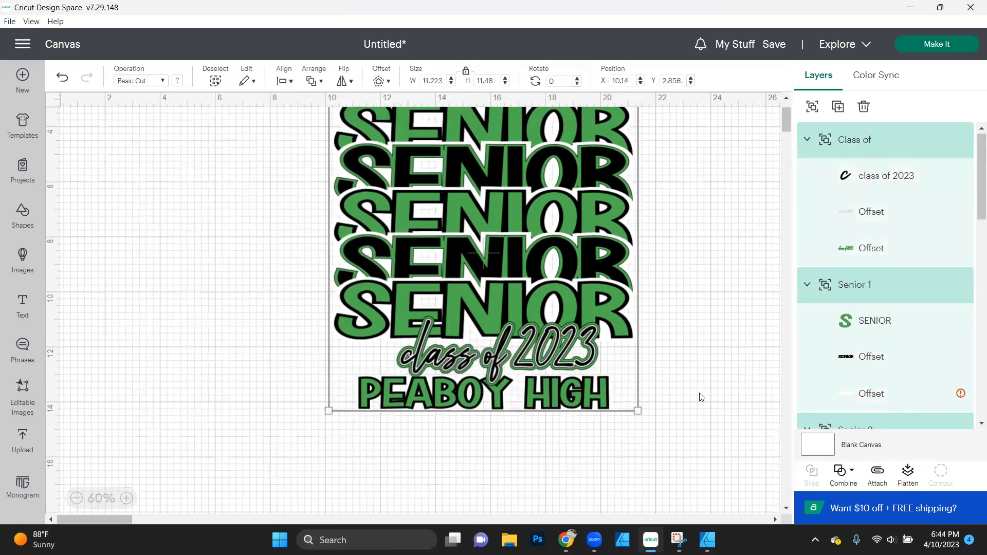
pyautogui.scroll(2, 702, 397)
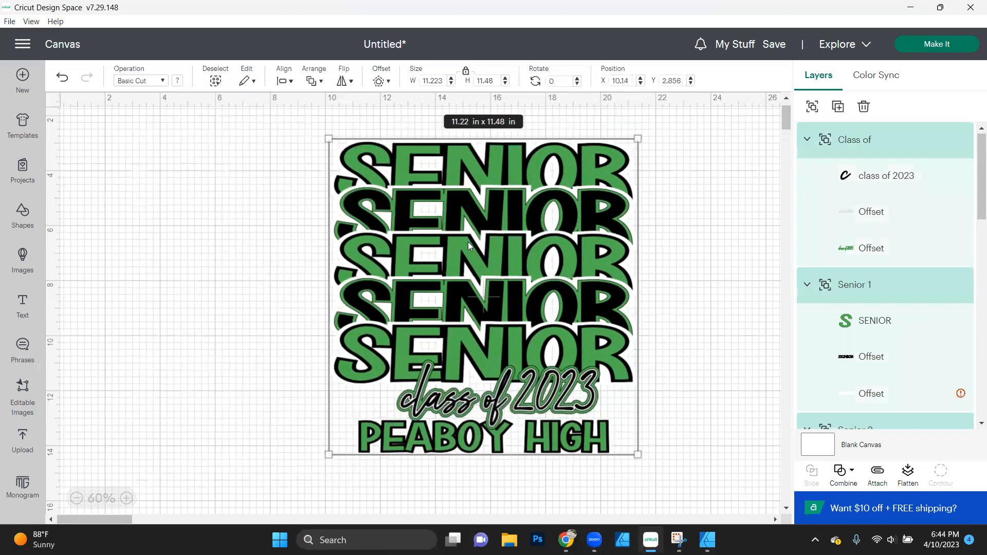
pyautogui.click(284, 81)
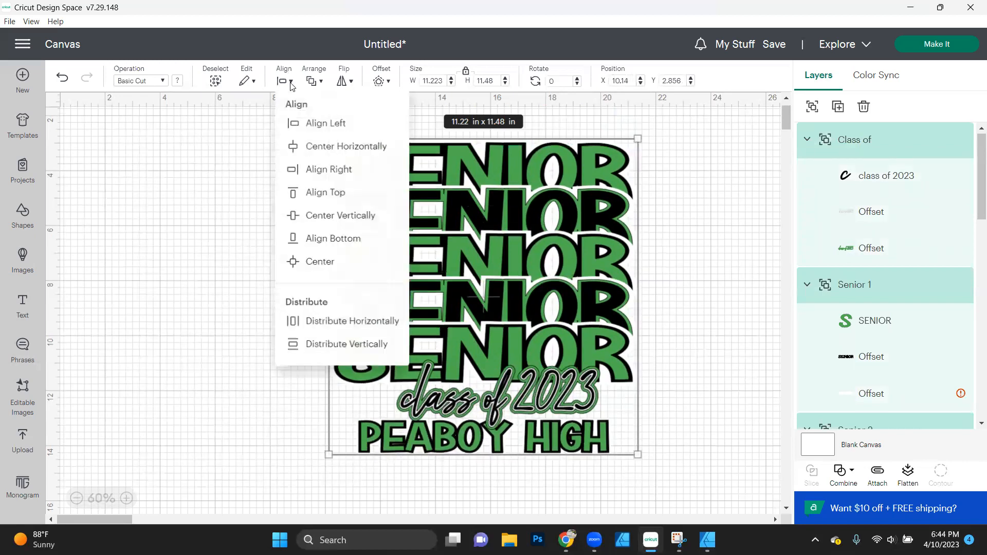
pyautogui.click(316, 147)
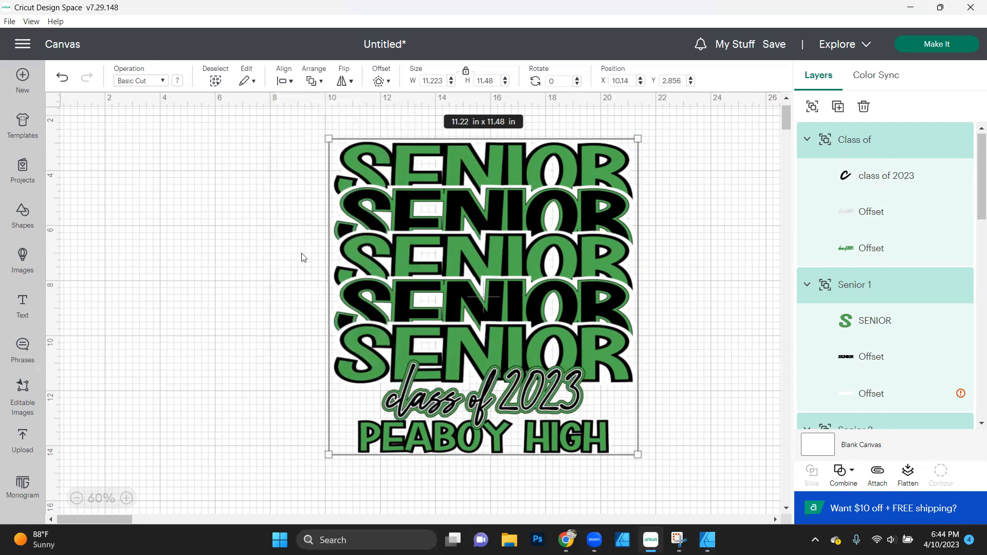
pyautogui.click(278, 316)
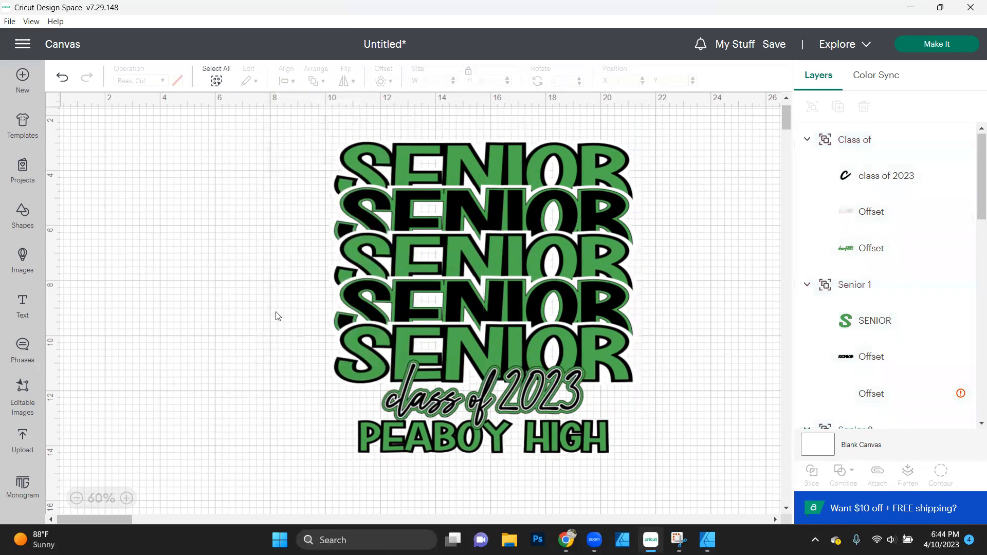
# - Open the "most hated spider web" PNG file from the Downloads folder as a new image upload
pyautogui.click(21, 445)
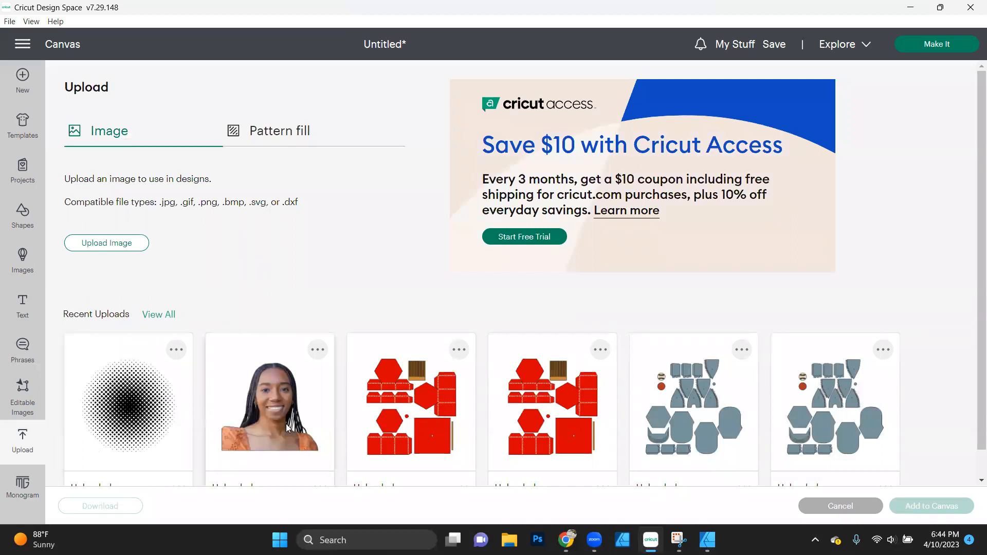
pyautogui.click(105, 244)
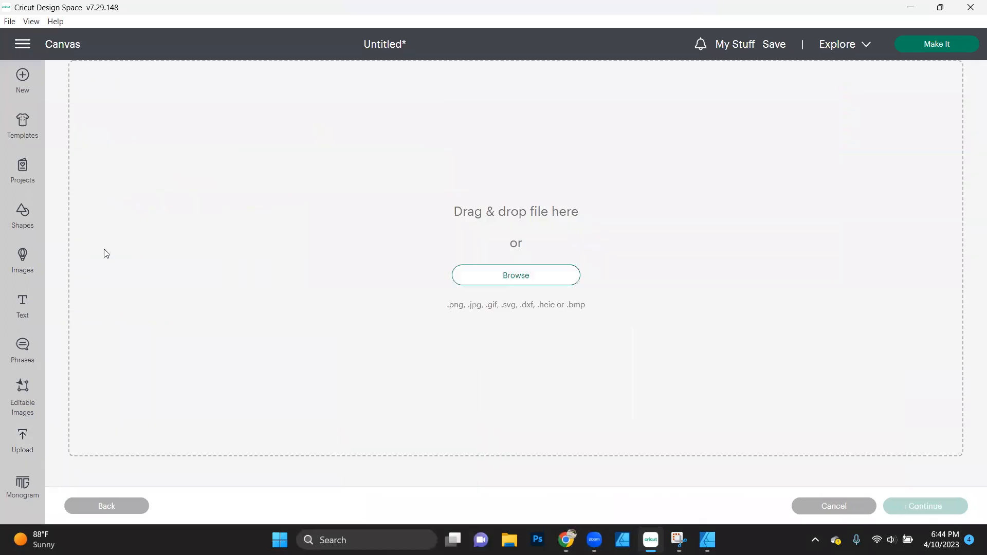
pyautogui.click(507, 275)
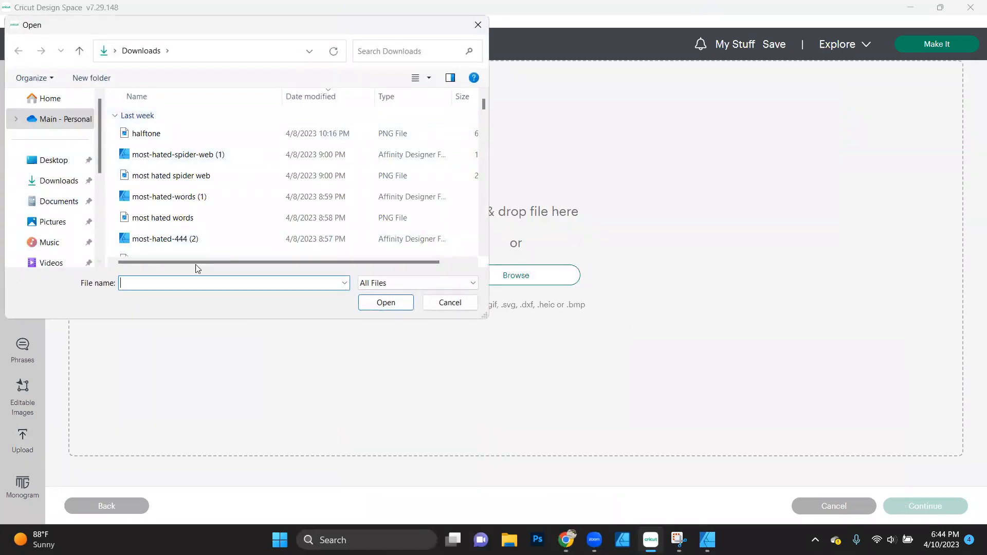
pyautogui.click(169, 175)
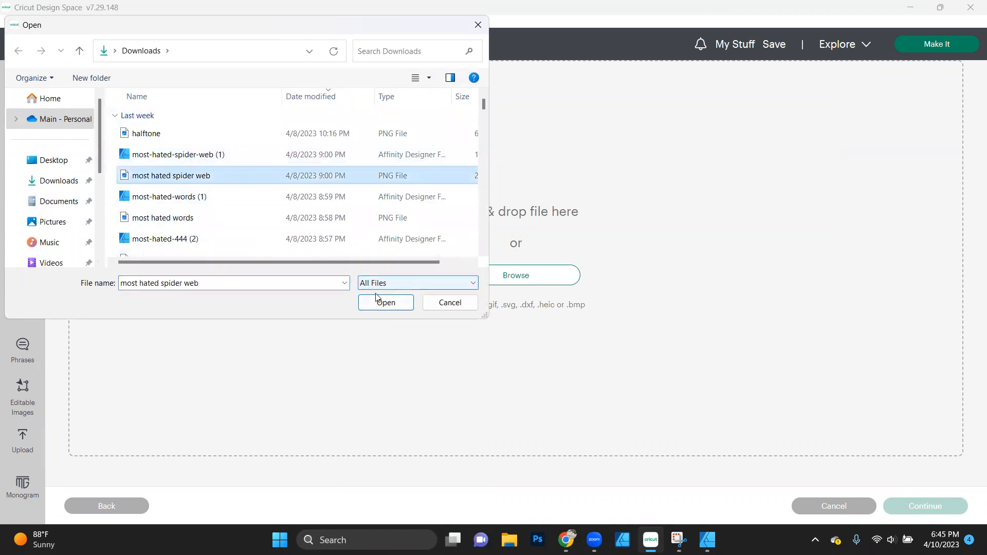
pyautogui.click(389, 308)
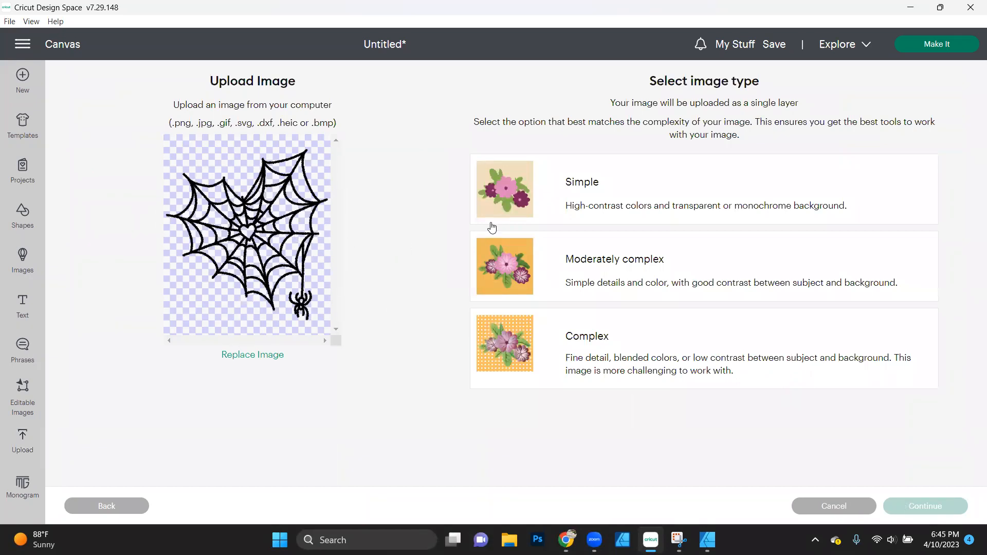
# - Set the image type of the spider web upload to Complex and continue to background removal
pyautogui.click(641, 363)
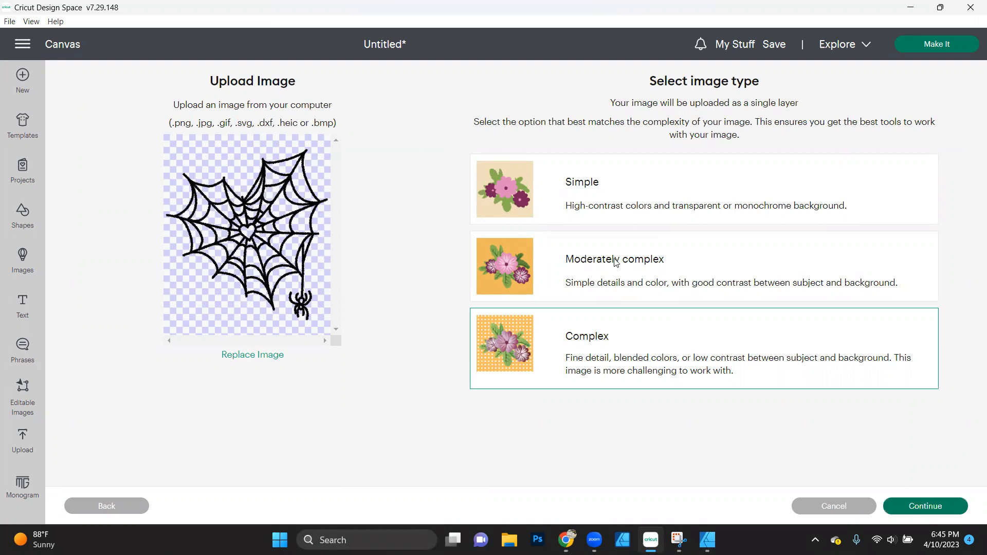
pyautogui.click(591, 203)
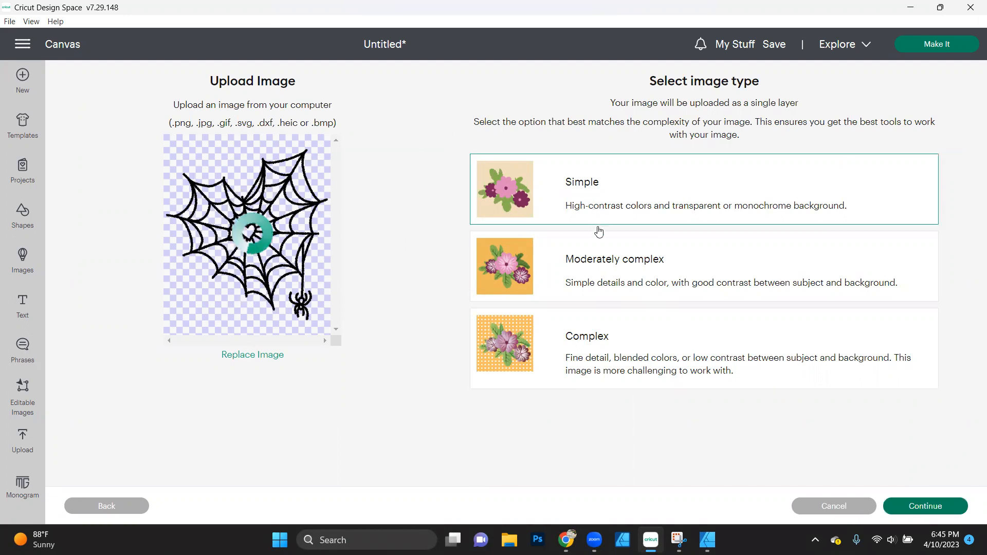
pyautogui.click(607, 259)
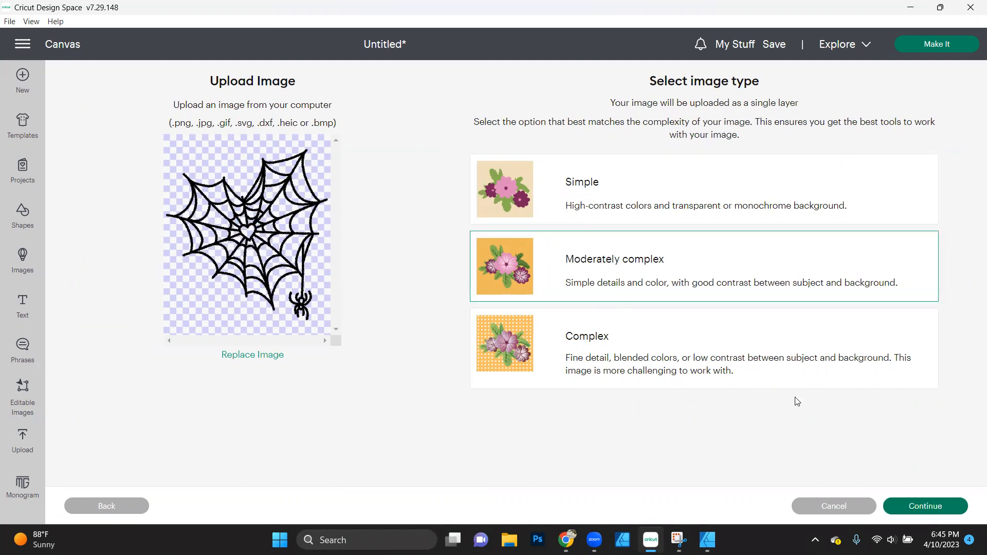
pyautogui.click(622, 320)
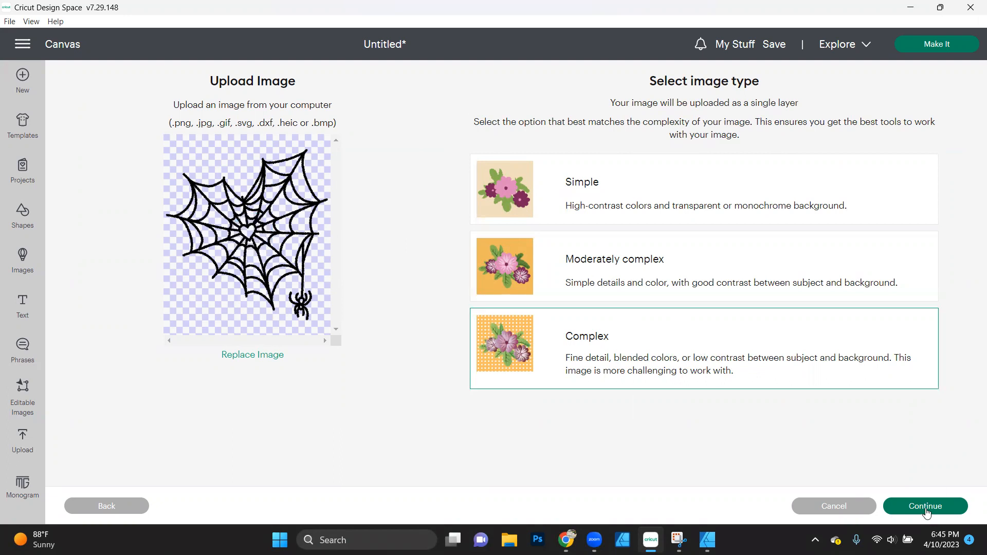
pyautogui.click(926, 506)
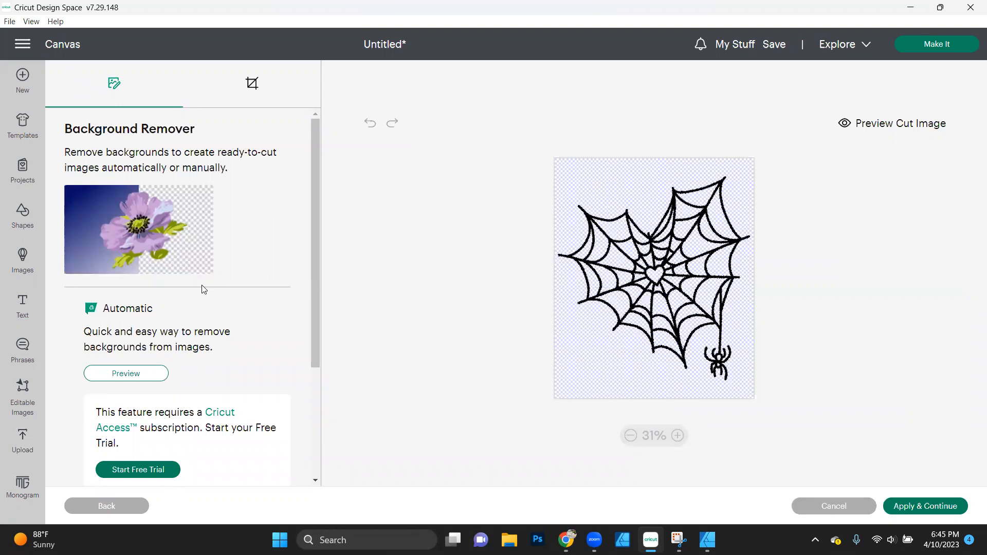
# - Accept the spider web without removing any background and upload it as a Cut Image
pyautogui.click(930, 507)
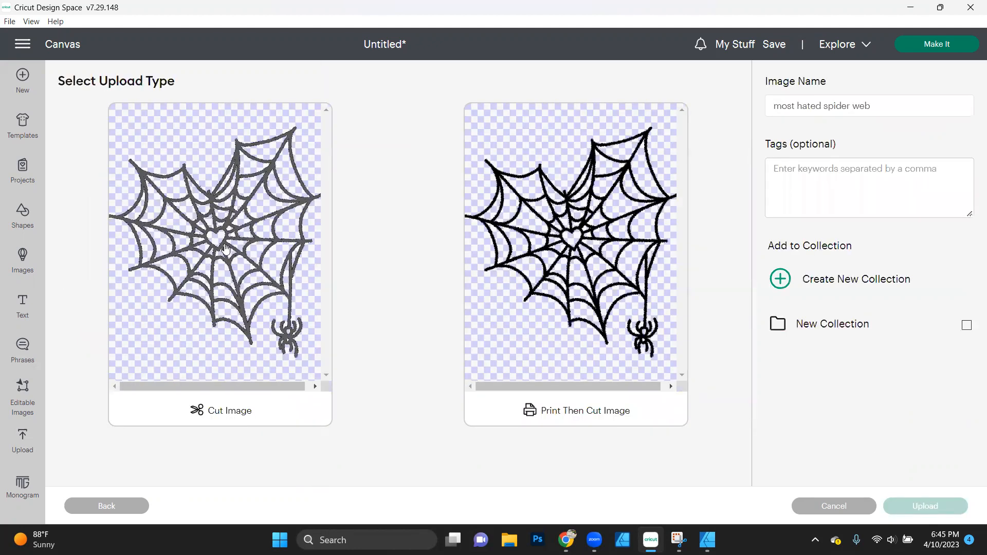
pyautogui.click(240, 276)
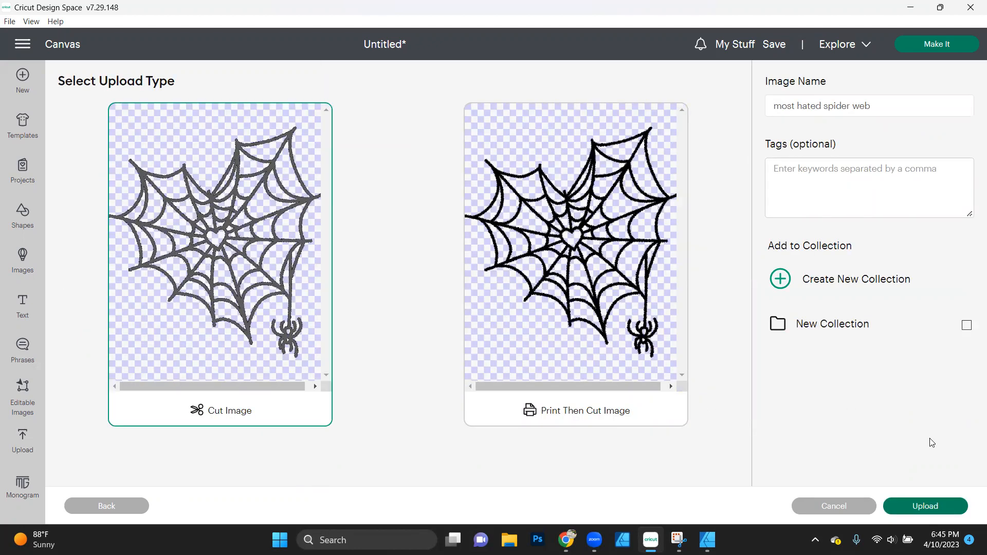
pyautogui.click(944, 506)
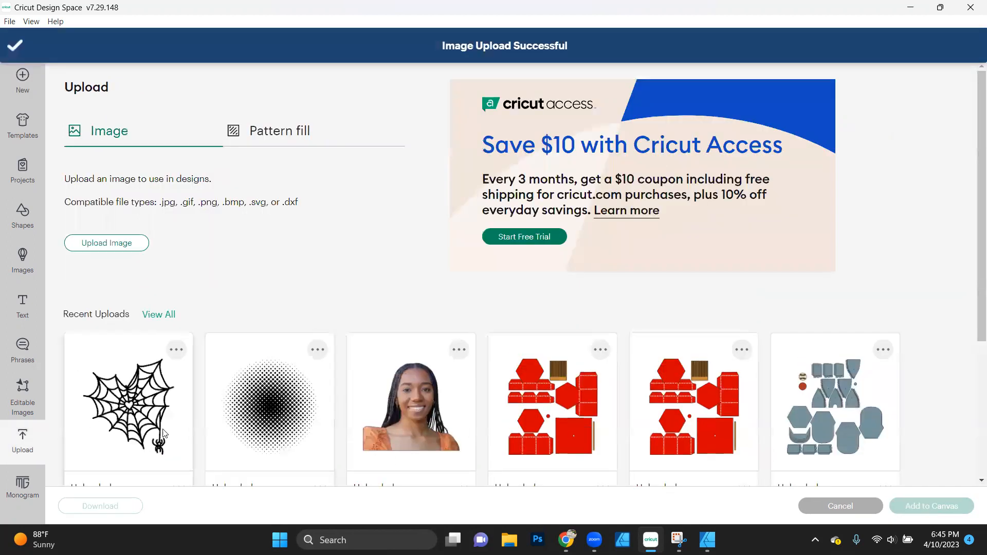
# - Add the uploaded portrait photo to the canvas and place it over the SENIOR stack at about X 12.36, Y 3.51 in, sized about 7.18 × 6.54 in
pyautogui.click(405, 415)
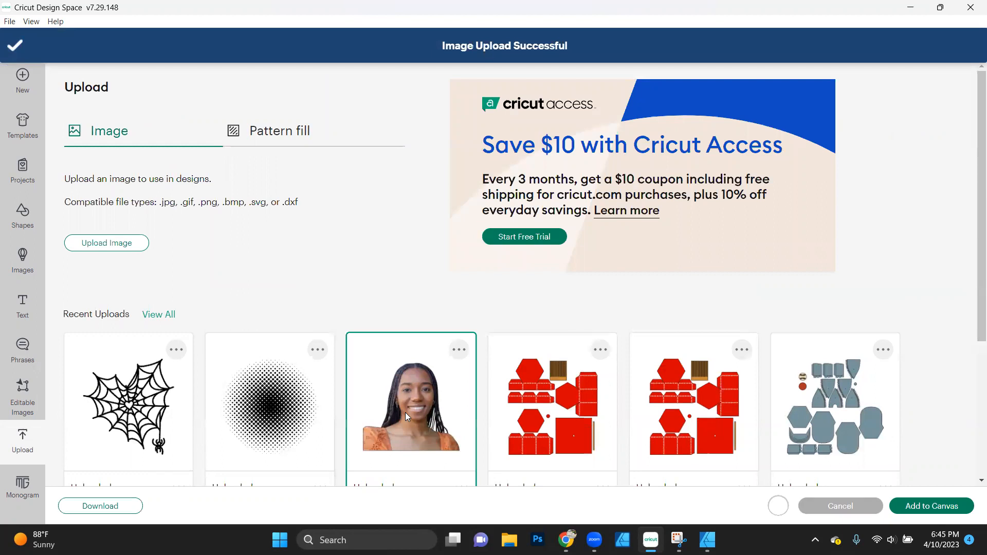
pyautogui.click(954, 508)
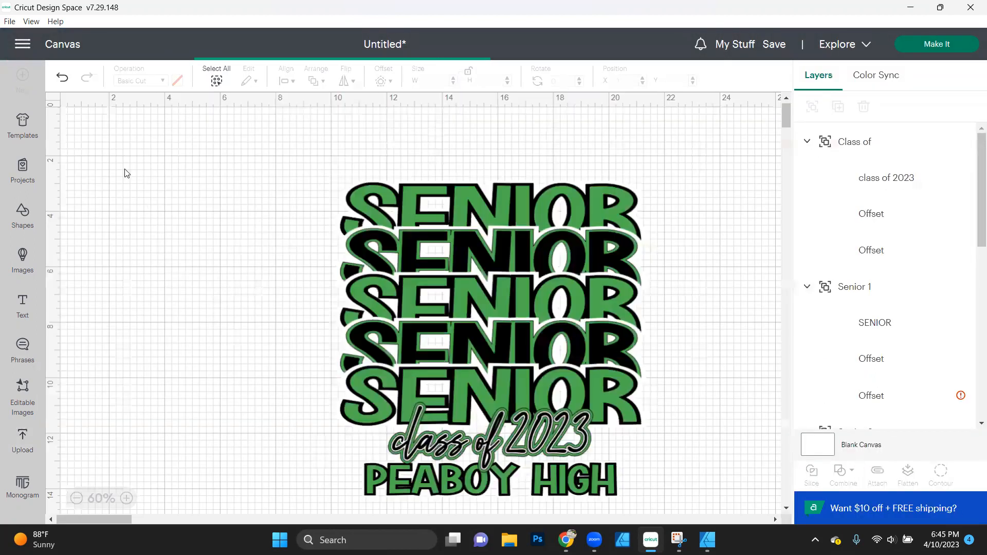
pyautogui.moveTo(229, 230); pyautogui.dragTo(576, 400)
pyautogui.moveTo(506, 364); pyautogui.dragTo(503, 318)
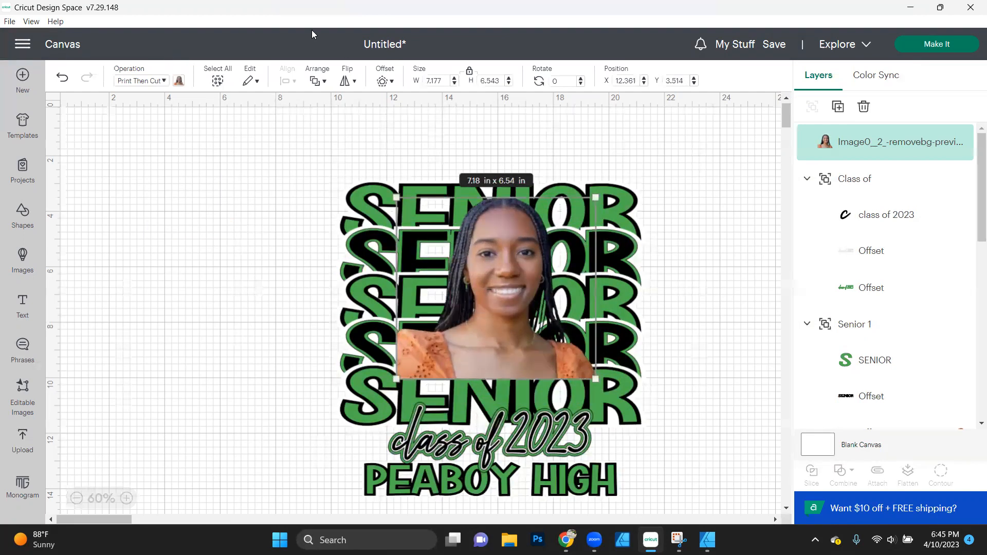
# - Send the portrait photo backward two levels, behind the "class of 2023" text and the lowest SENIOR word
pyautogui.click(324, 82)
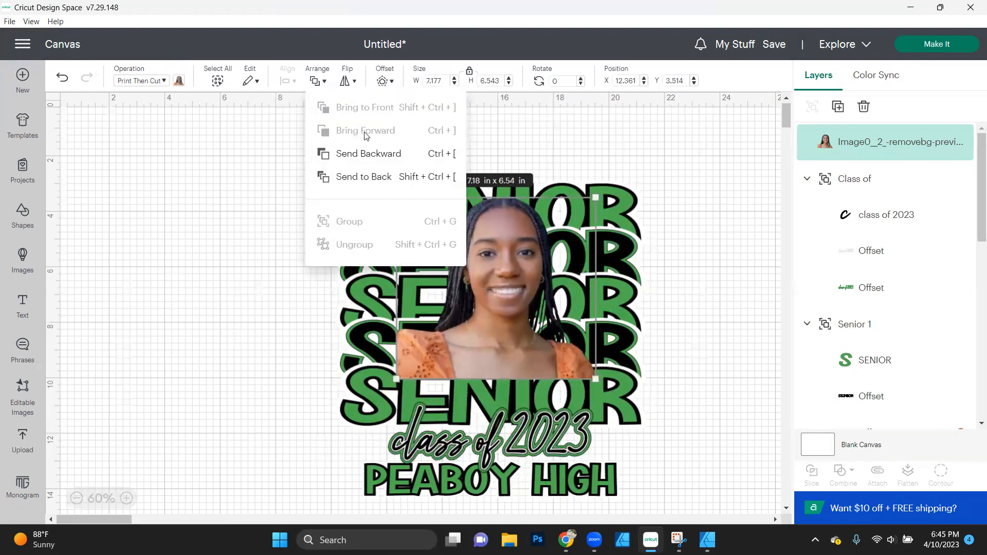
pyautogui.click(366, 157)
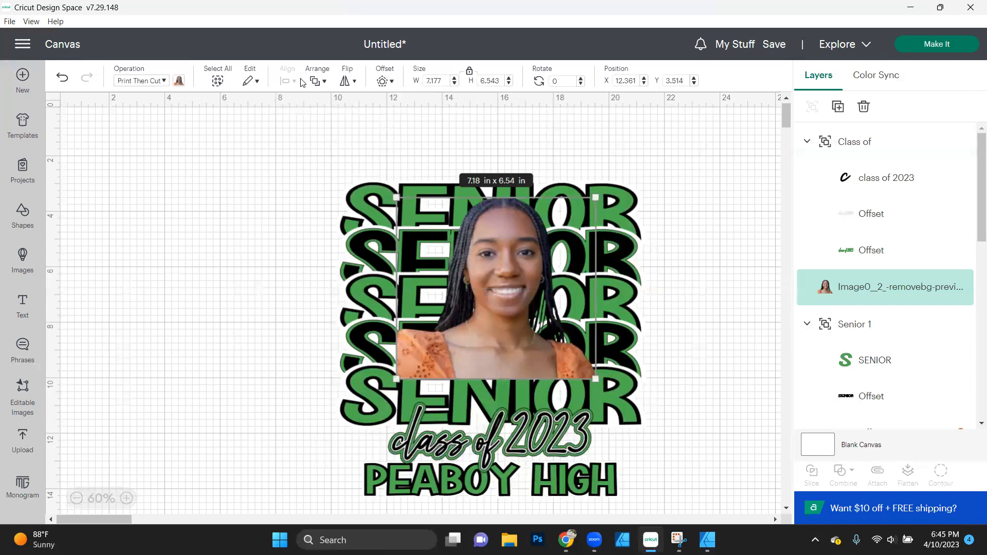
pyautogui.click(325, 82)
pyautogui.click(358, 155)
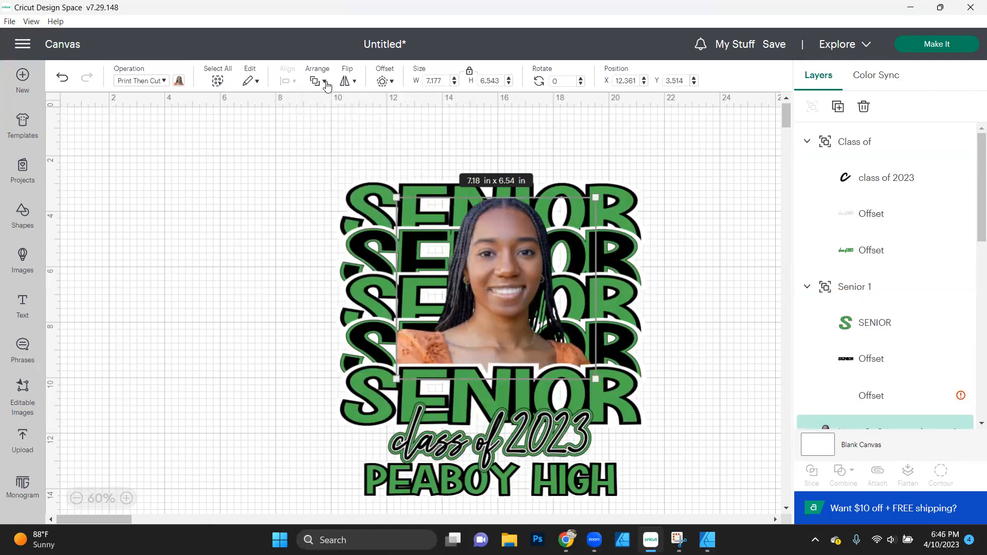
pyautogui.click(226, 262)
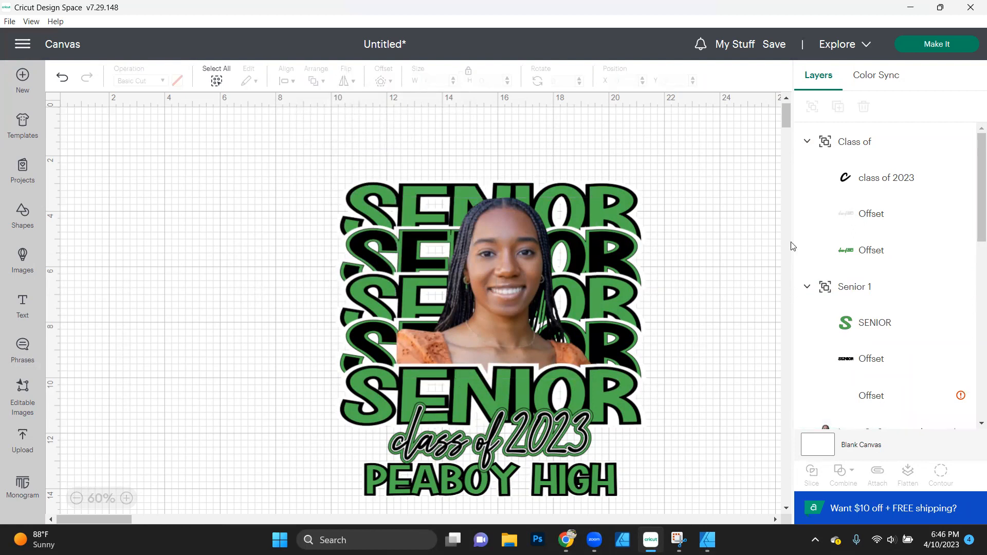
# - Collapse the Class of, Senior 1 to Senior 5 and "PEABOY HIGH" groups in the layer list
pyautogui.click(807, 141)
pyautogui.click(808, 179)
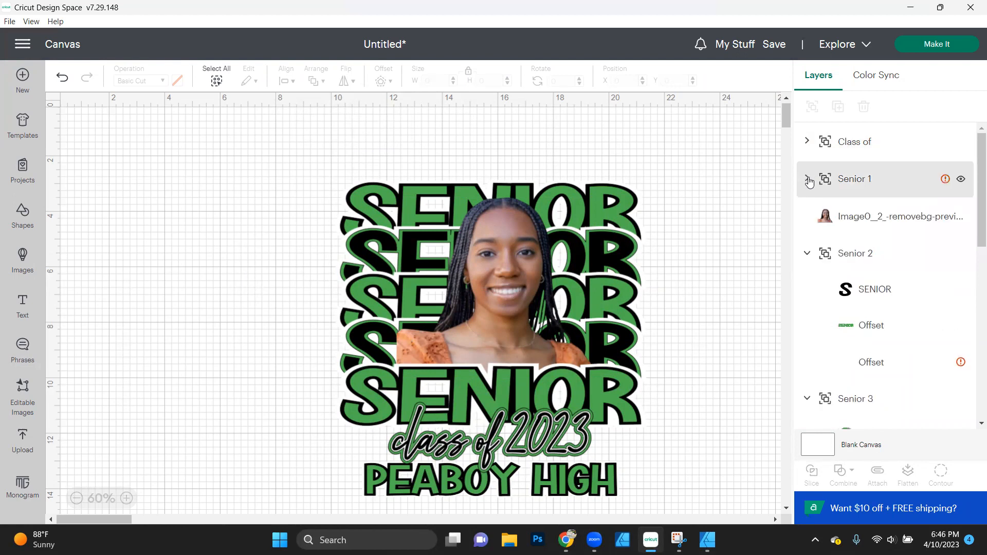
pyautogui.click(807, 254)
pyautogui.click(808, 291)
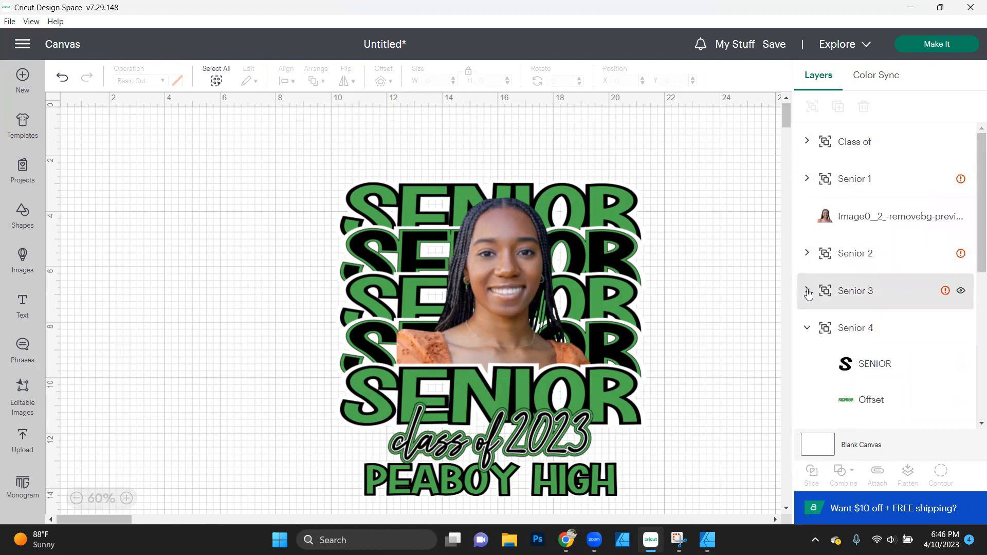
pyautogui.click(808, 328)
pyautogui.click(807, 365)
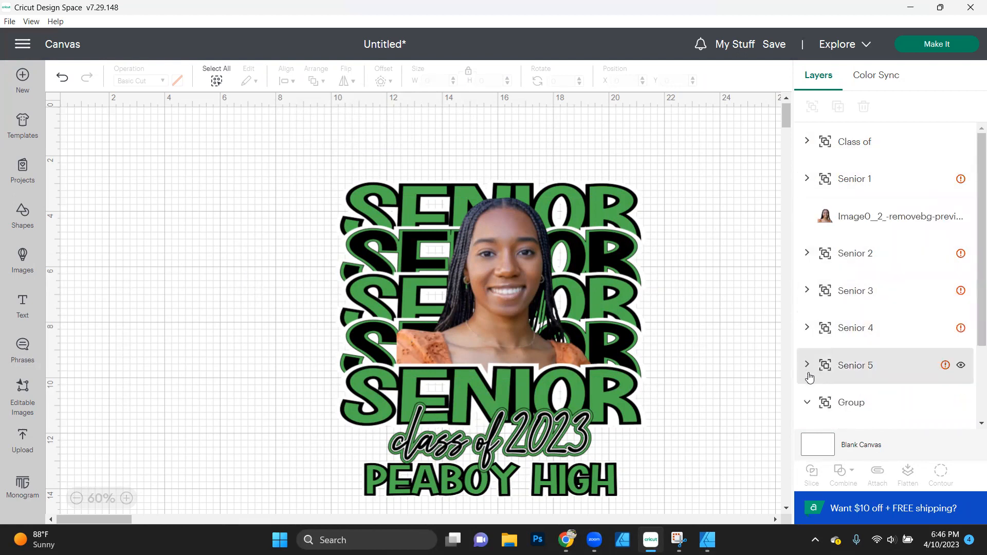
pyautogui.click(808, 403)
# - Rename the "PEABOY HIGH" group as "School Name" and deselect it
pyautogui.doubleClick(869, 408)
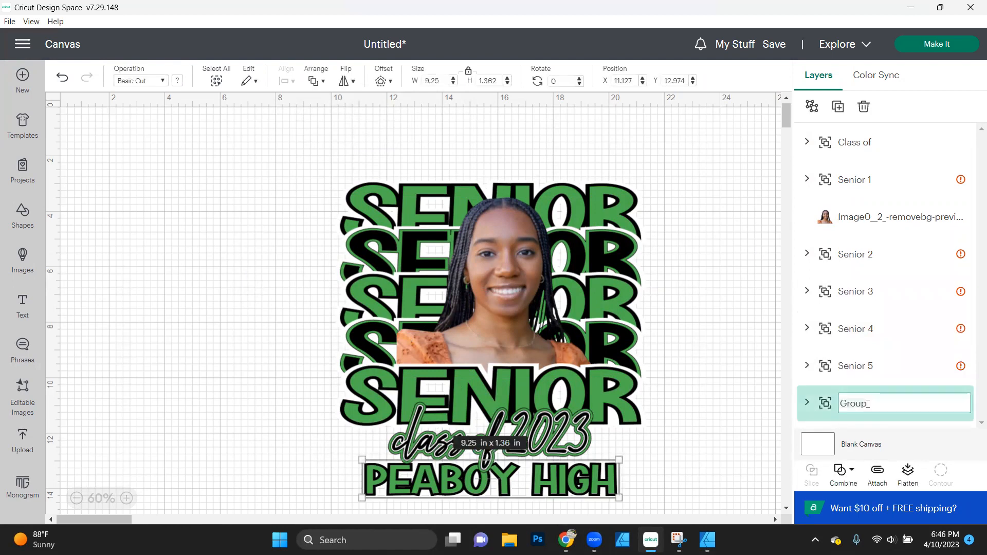
pyautogui.write('sCHOOL nAME')
pyautogui.hotkey('ctrl', 'a')
pyautogui.write('s')
pyautogui.write('Sc')
pyautogui.write('hool Name')
pyautogui.press('Return')
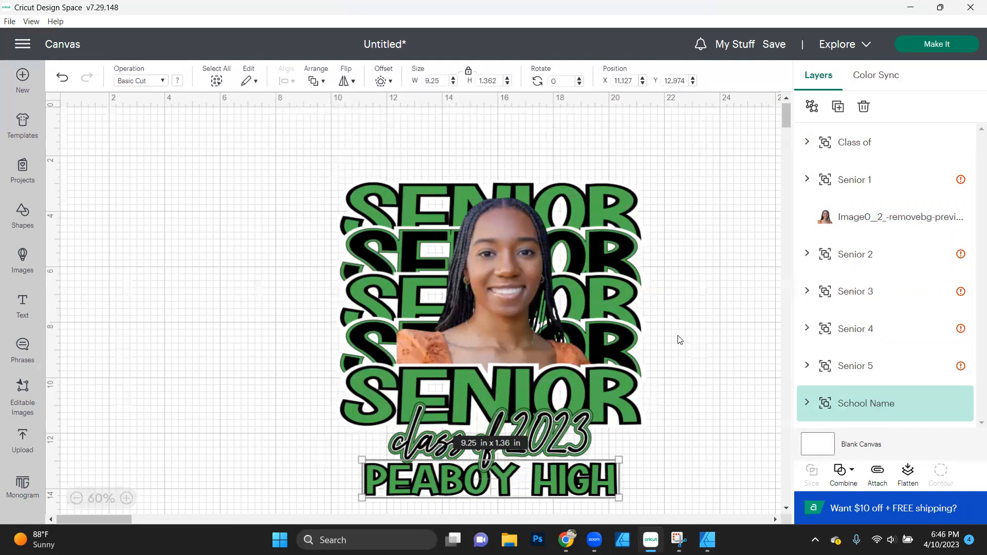
pyautogui.click(756, 360)
# - Add the previously uploaded halftone image to the canvas
pyautogui.scroll(-2, 756, 360)
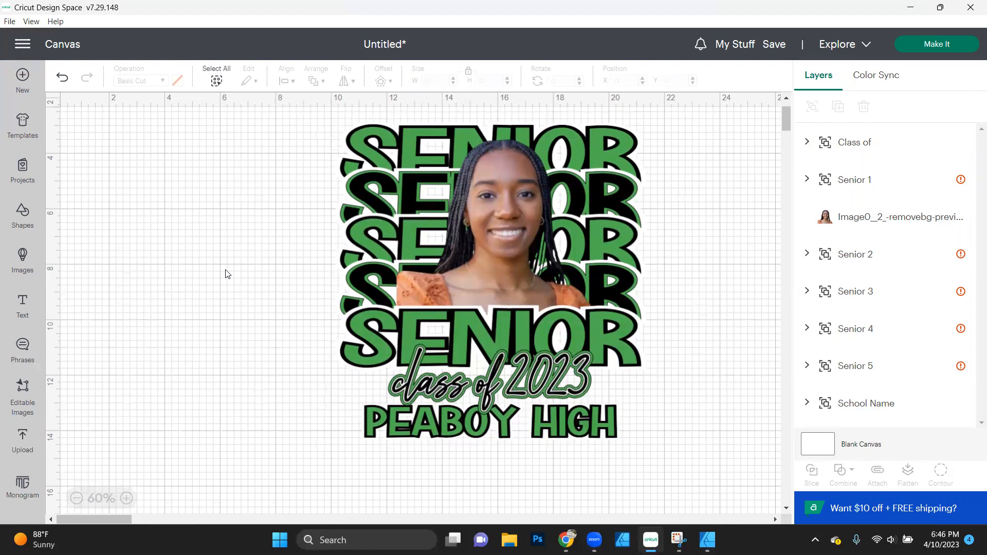
pyautogui.click(21, 452)
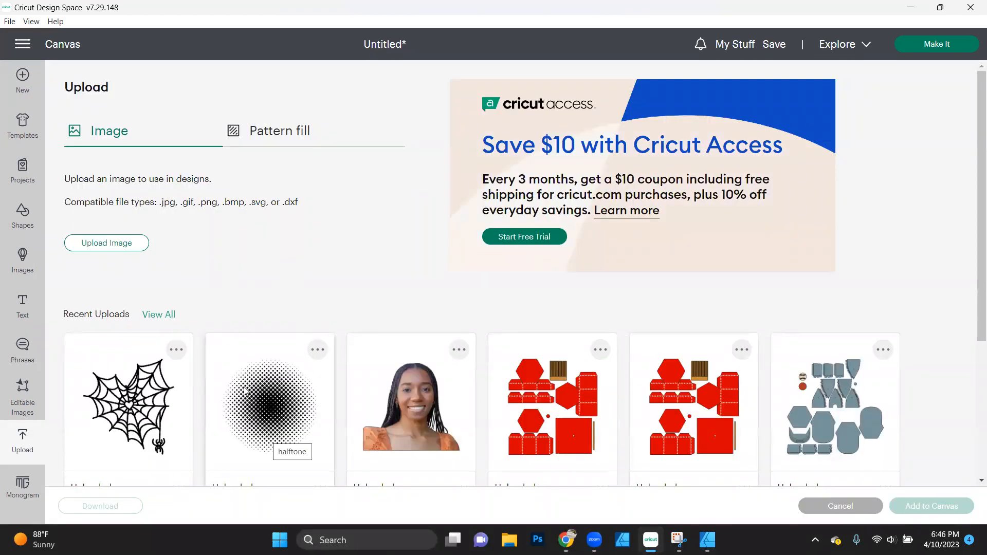
pyautogui.click(261, 409)
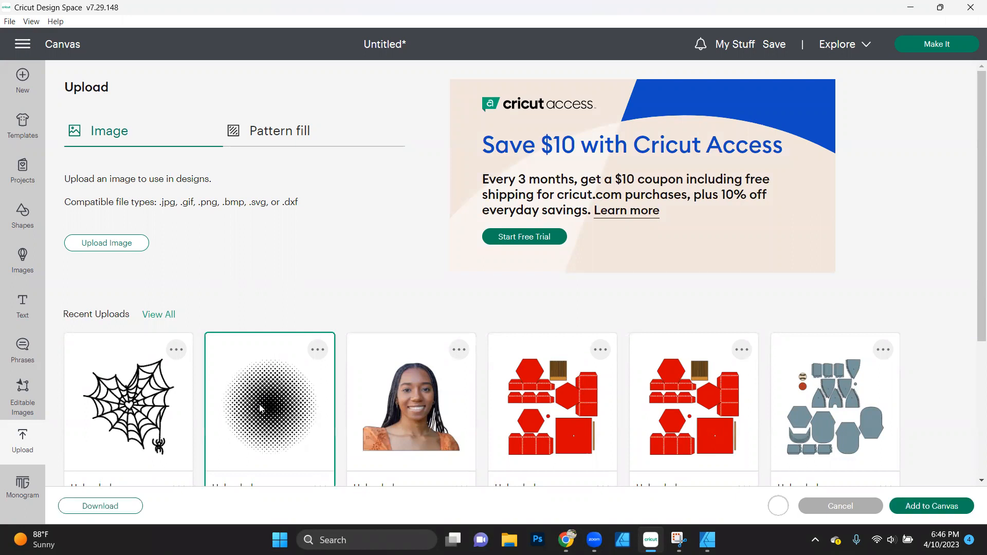
pyautogui.click(934, 508)
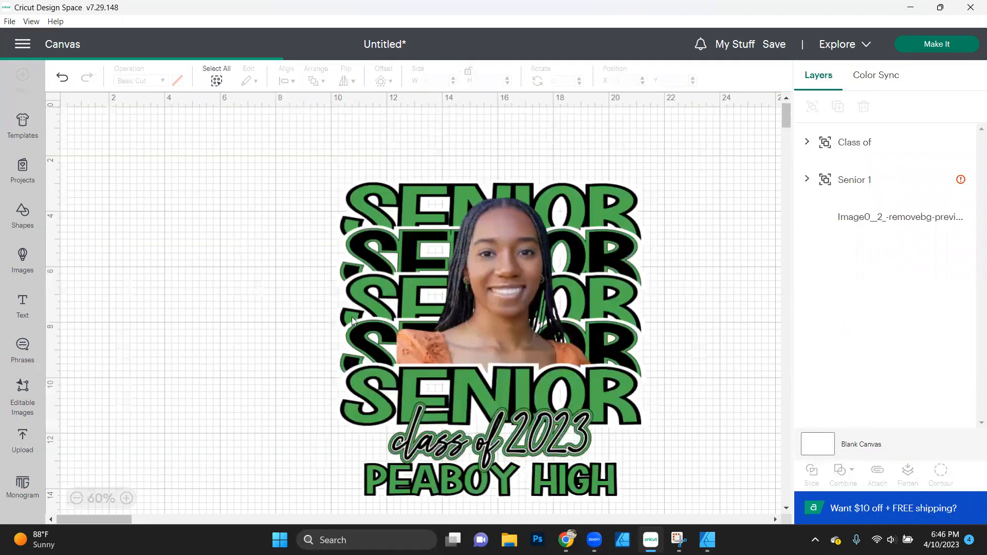
# - Shrink the halftone to about 6.65 × 6.51 in and move it to about X 8.11, Y 0.67 in
pyautogui.moveTo(366, 277); pyautogui.dragTo(358, 253)
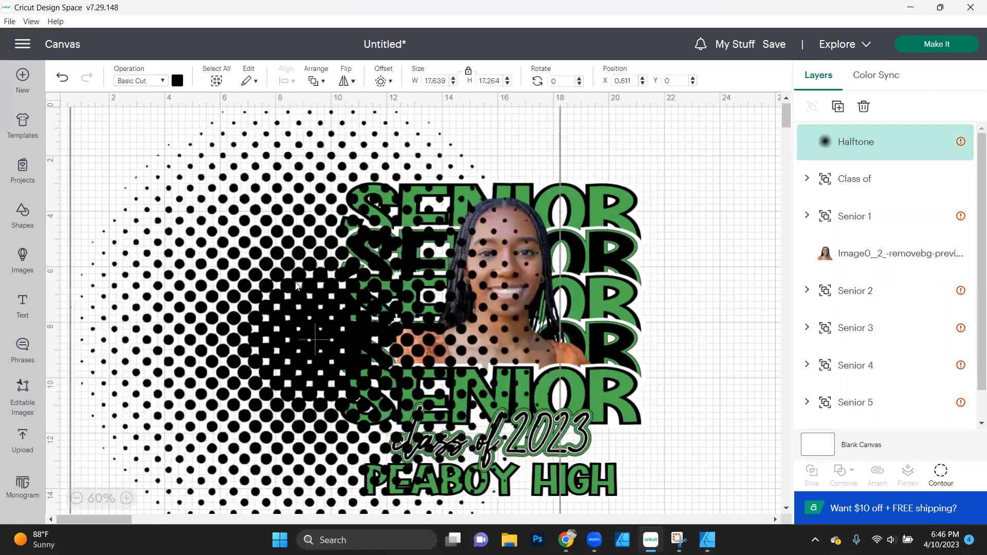
pyautogui.scroll(-3, 479, 359)
pyautogui.scroll(-1, 551, 424)
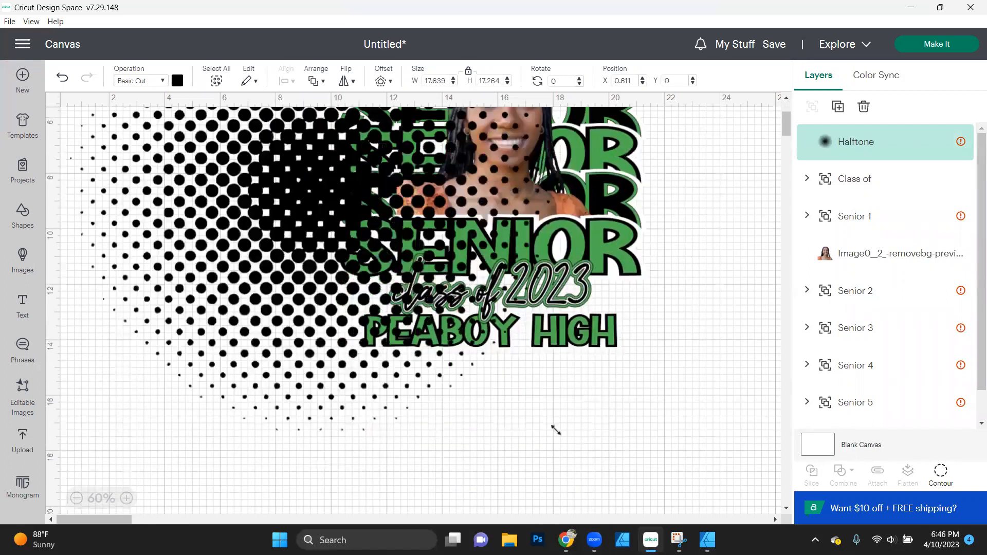
pyautogui.moveTo(557, 430); pyautogui.dragTo(294, 167)
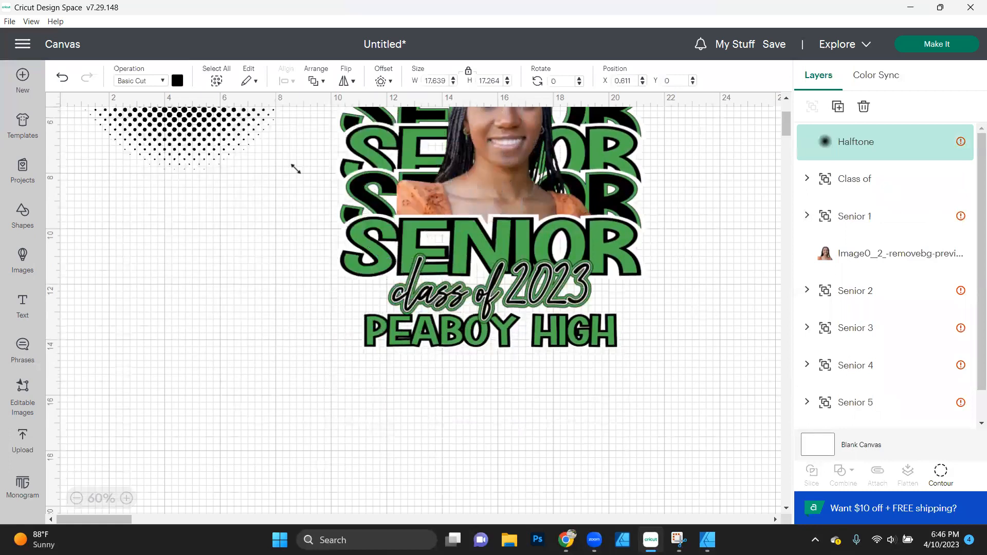
pyautogui.scroll(5, 293, 165)
pyautogui.moveTo(293, 324); pyautogui.dragTo(255, 289)
pyautogui.moveTo(179, 224); pyautogui.dragTo(375, 238)
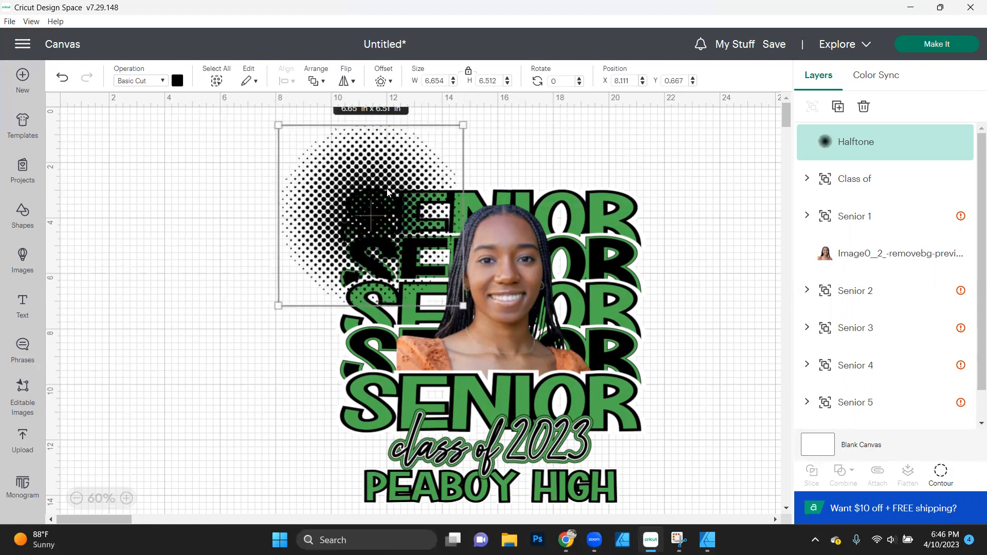
# - Send the halftone behind all layers and enlarge it to about 8.09 × 7.92 in, positioned at about X 7.35, Y 0.43 in
pyautogui.click(318, 80)
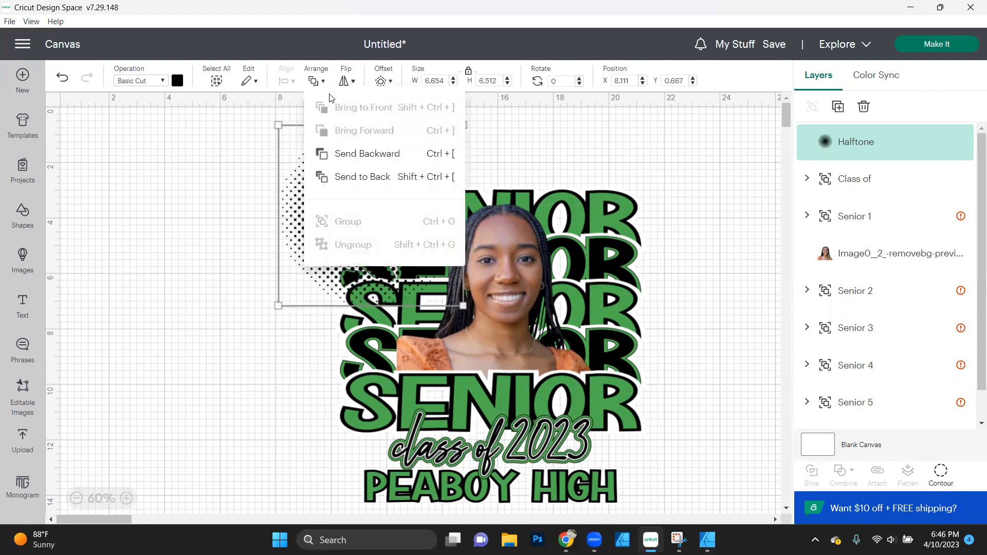
pyautogui.click(355, 177)
pyautogui.moveTo(319, 202); pyautogui.dragTo(323, 219)
pyautogui.moveTo(468, 323); pyautogui.dragTo(508, 362)
pyautogui.moveTo(316, 242); pyautogui.dragTo(286, 216)
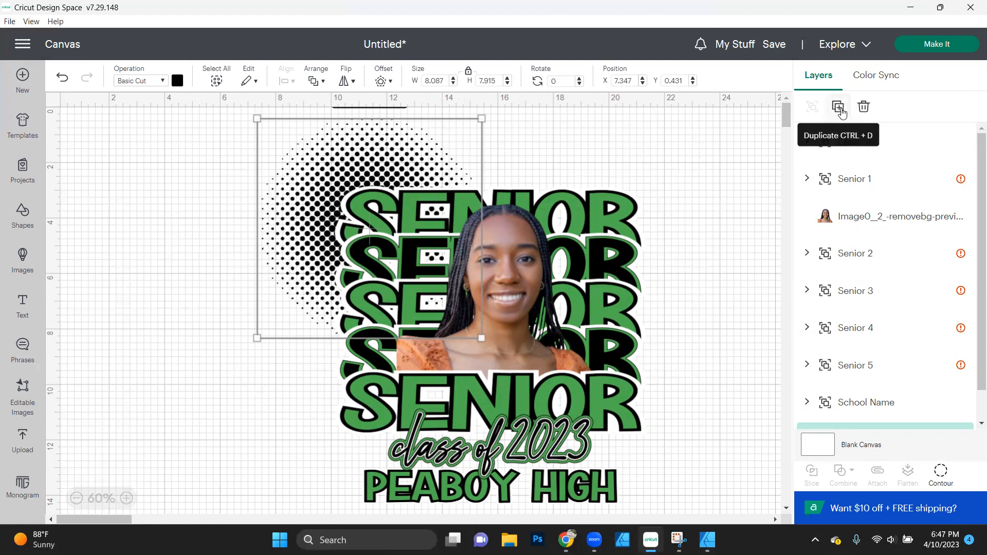
# - Duplicate the halftone, recolor the copy green to match the lettering and set its operation to Print Then Cut
pyautogui.click(840, 110)
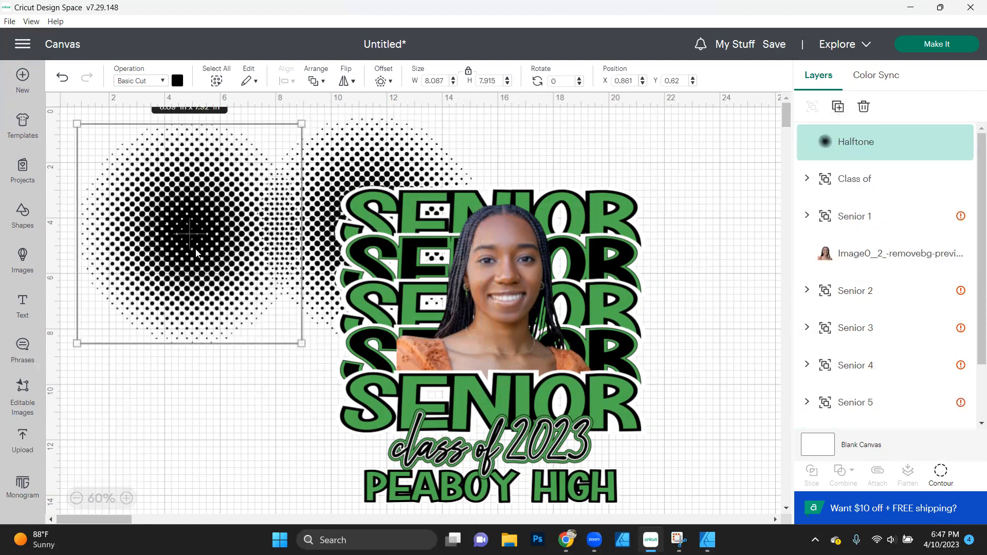
pyautogui.click(178, 81)
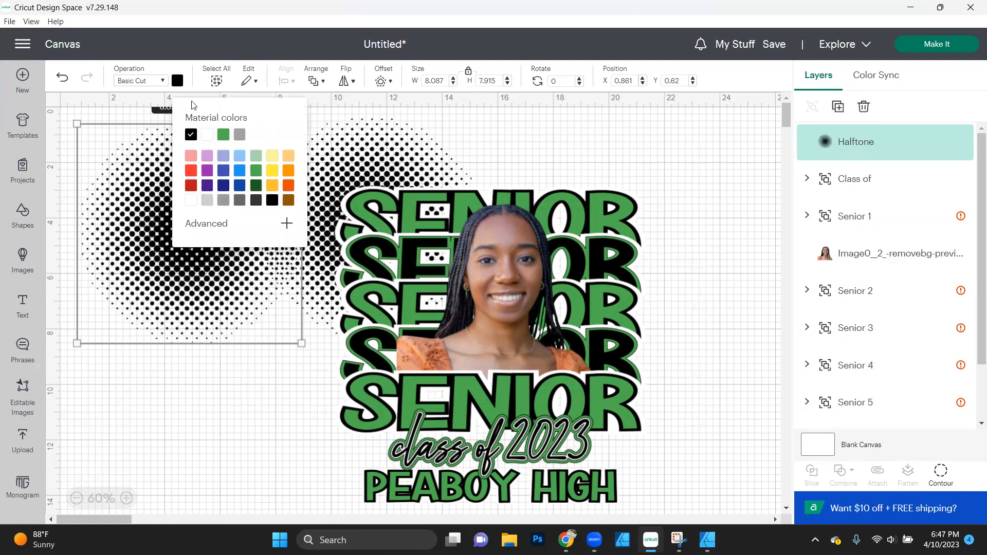
pyautogui.click(225, 137)
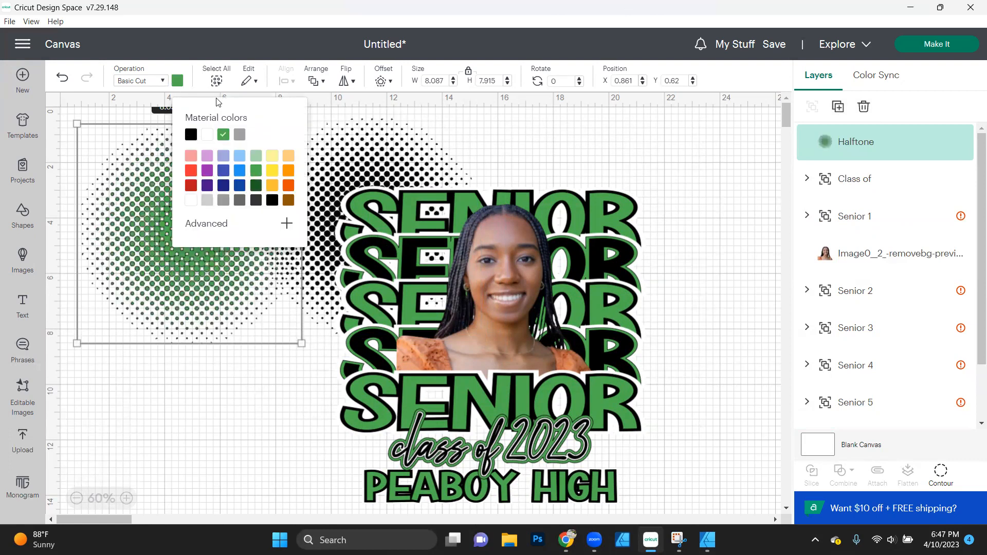
pyautogui.click(163, 81)
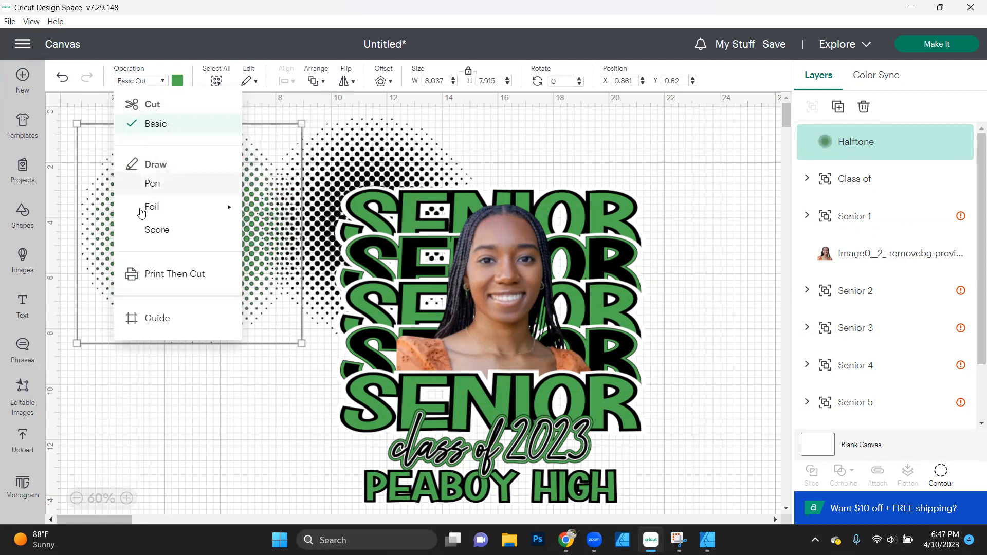
pyautogui.click(166, 273)
# - Move the green halftone behind all layers at the design's lower-right side, at about X 15.74, Y 6.70 in
pyautogui.moveTo(190, 234); pyautogui.dragTo(572, 391)
pyautogui.scroll(-1, 572, 391)
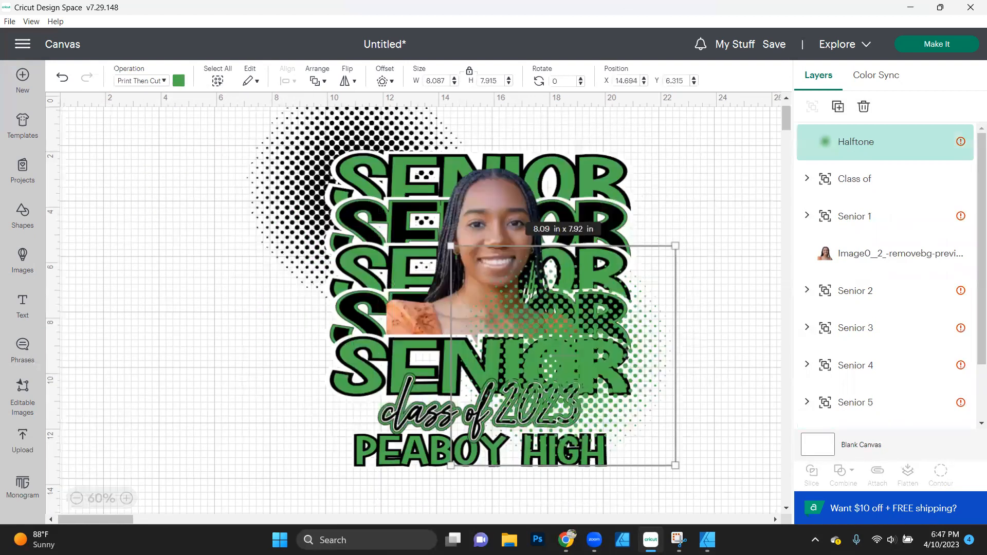
pyautogui.scroll(-3, 595, 302)
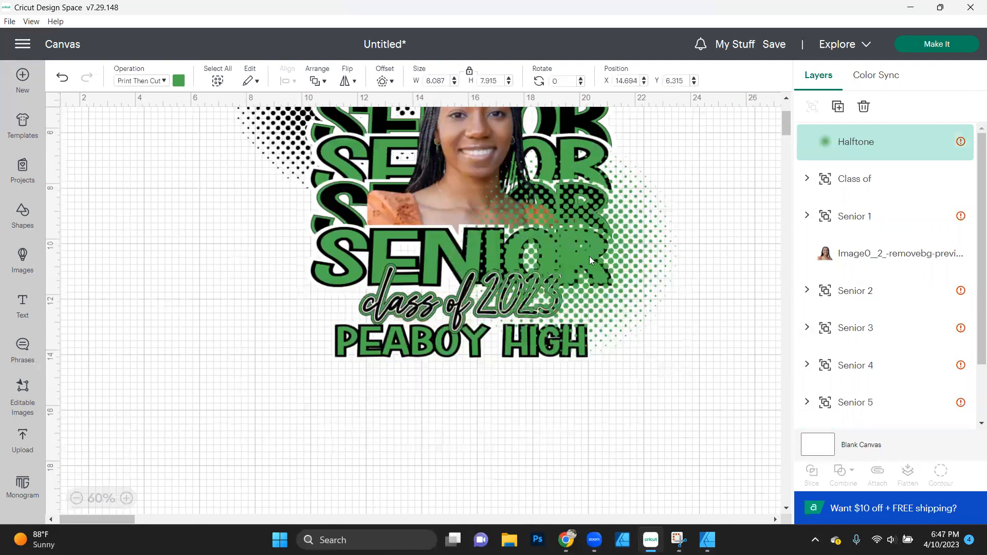
pyautogui.click(325, 86)
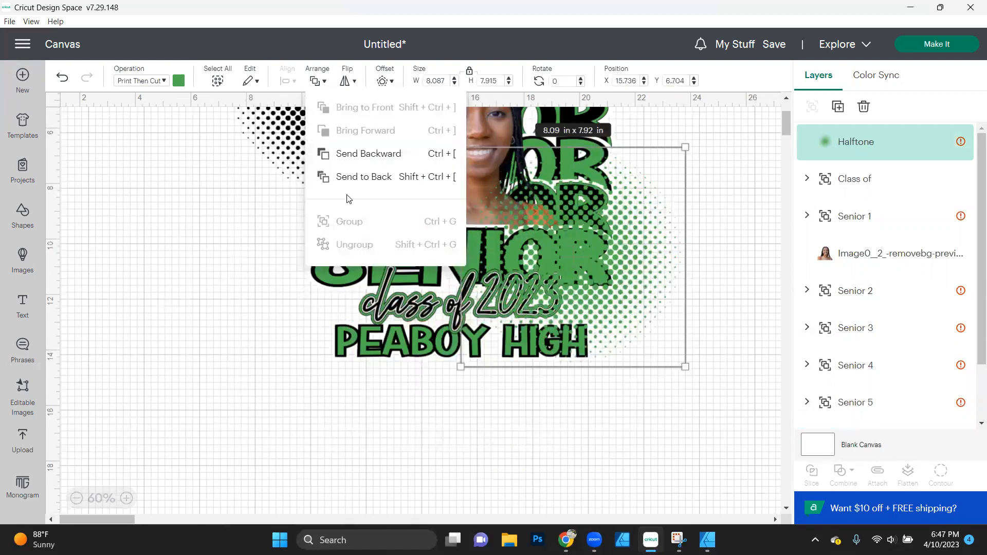
pyautogui.click(371, 176)
pyautogui.scroll(1, 674, 323)
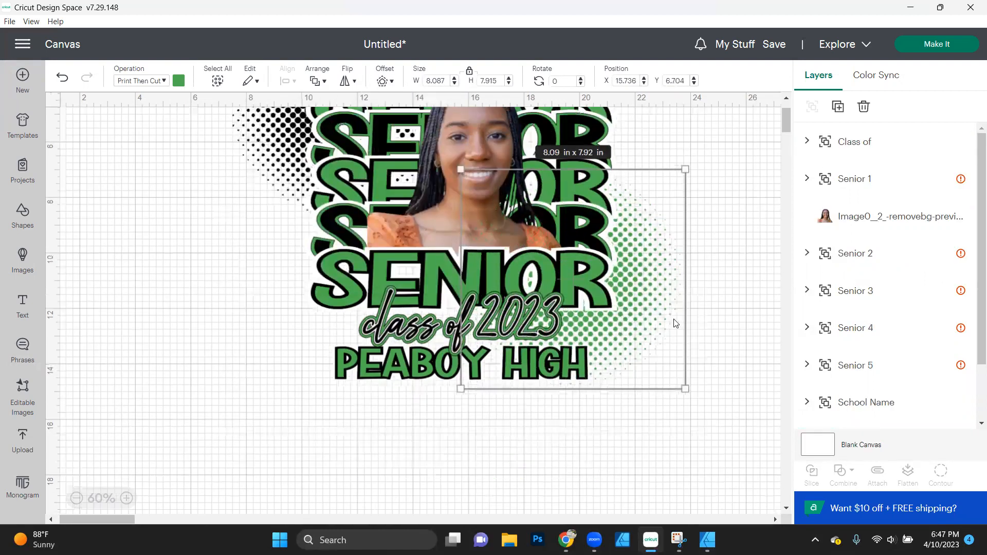
pyautogui.scroll(2, 667, 380)
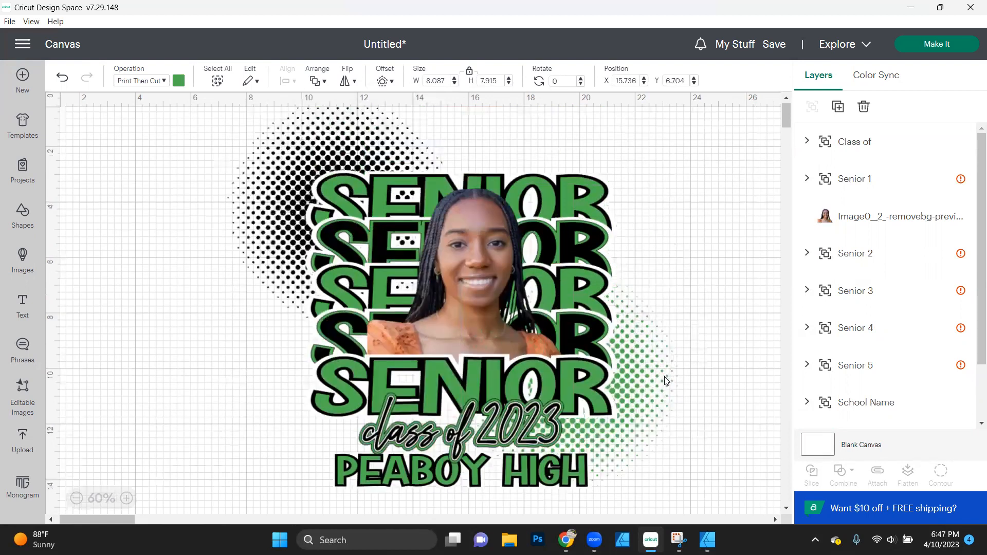
# - Nudge the green halftone to about X 15.64, Y 6.59 in and enlarge it slightly from its lower-right corner
pyautogui.click(666, 381)
pyautogui.scroll(-1, 666, 381)
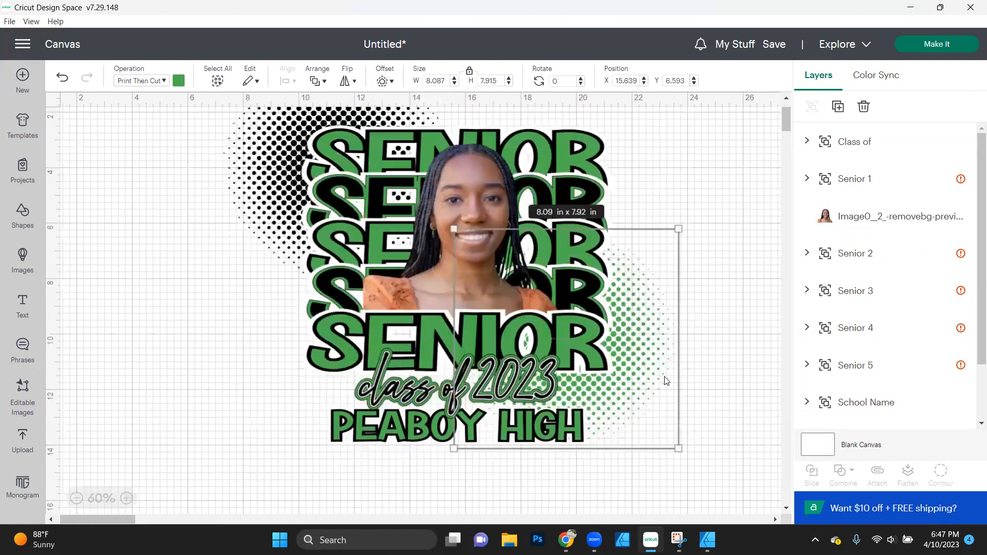
pyautogui.scroll(-1, 668, 391)
pyautogui.moveTo(678, 403); pyautogui.dragTo(696, 420)
pyautogui.scroll(2, 695, 421)
# - Move the black halftone slightly closer to the stacked words, to about X 7.79, Y 0.78 in
pyautogui.click(240, 178)
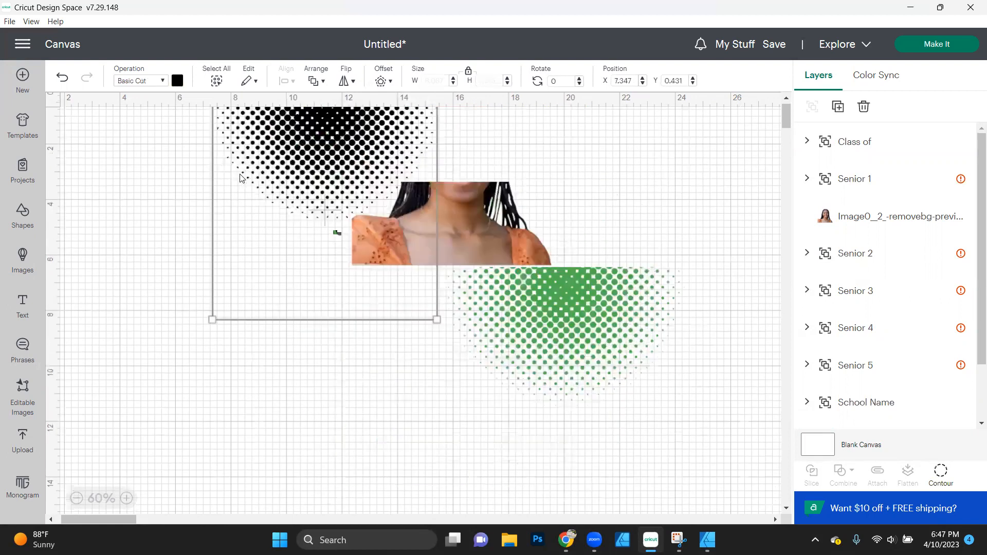
pyautogui.rightClick(241, 179)
pyautogui.click(105, 182)
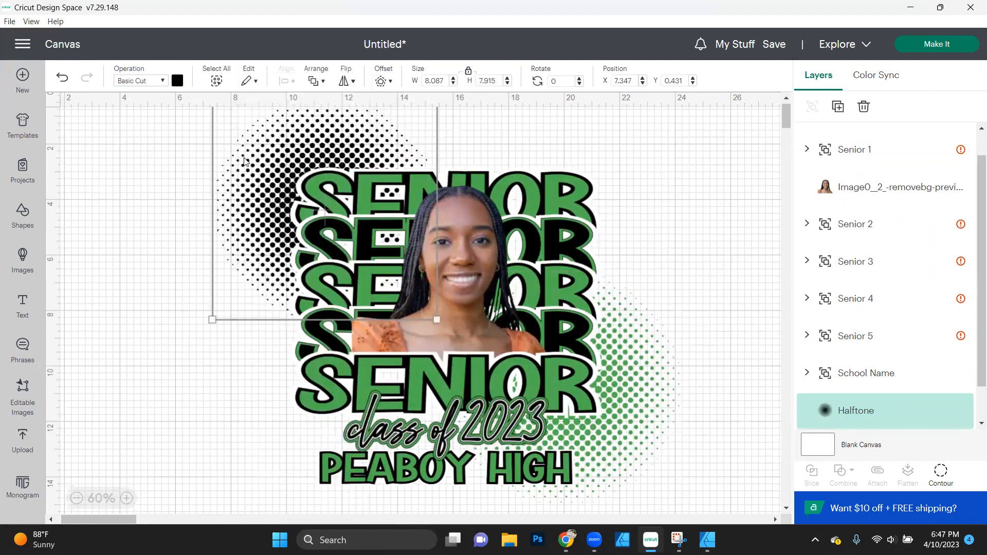
# - Scale the whole design down proportionally to about 14.24 × 12.33 in and deselect it
pyautogui.hotkey('ctrl', 'a')
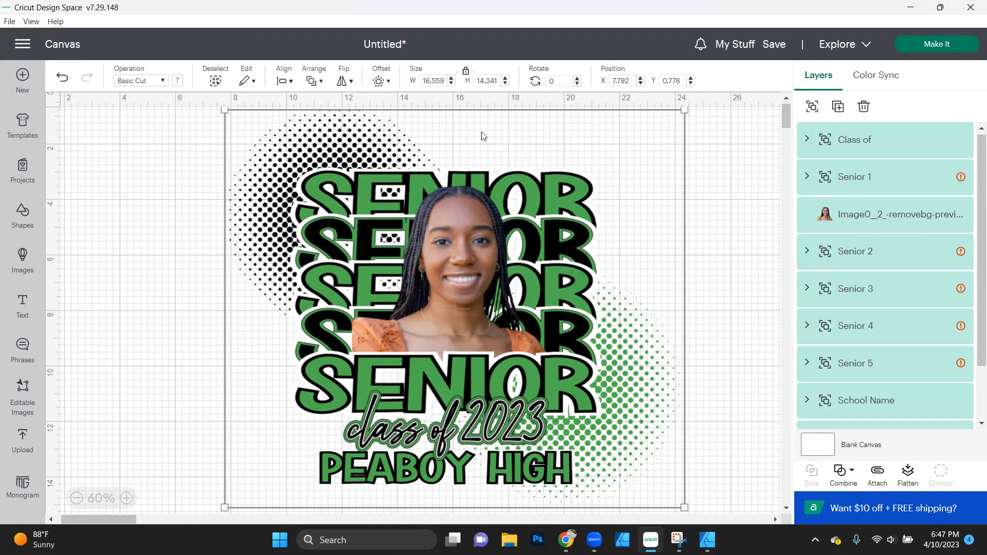
pyautogui.scroll(-3, 483, 136)
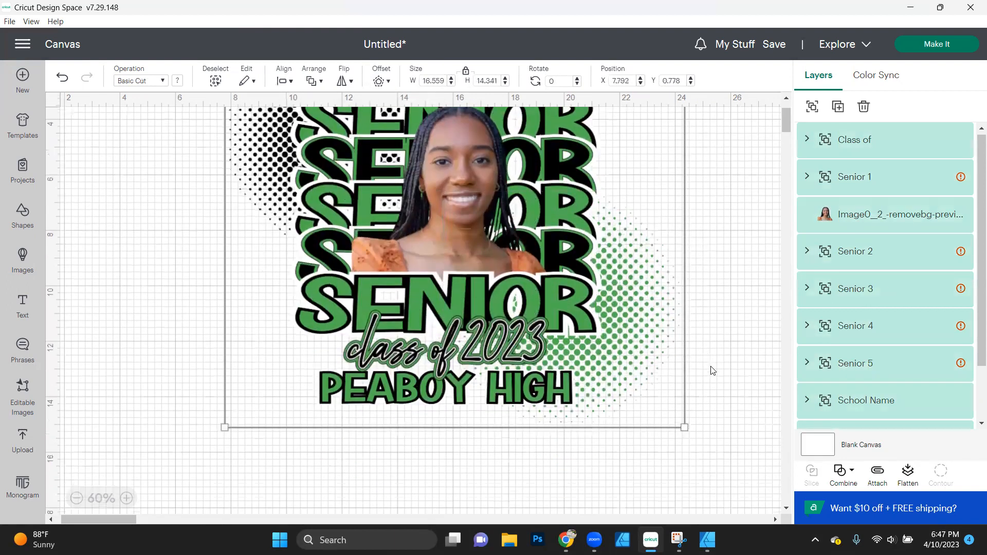
pyautogui.moveTo(684, 426); pyautogui.dragTo(619, 350)
pyautogui.scroll(2, 619, 350)
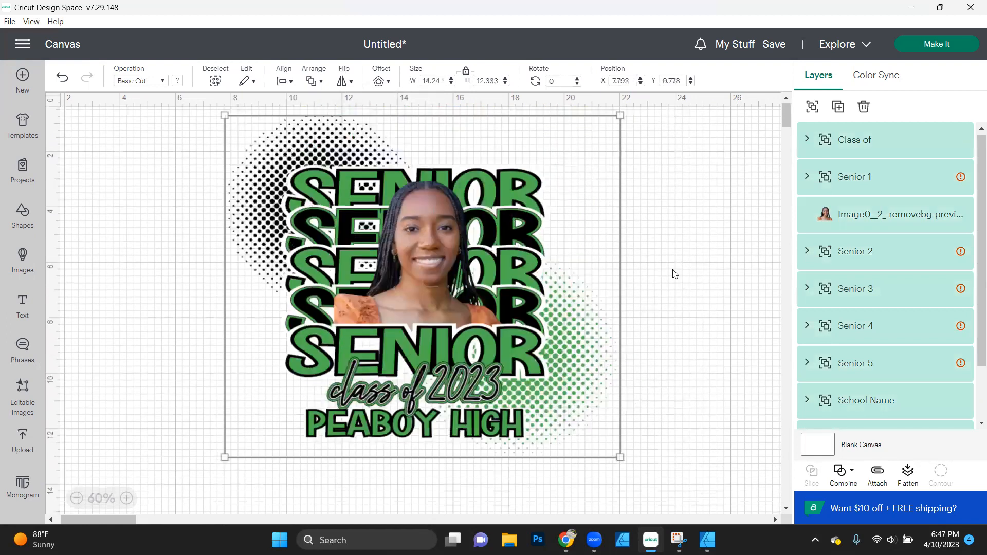
pyautogui.click(704, 319)
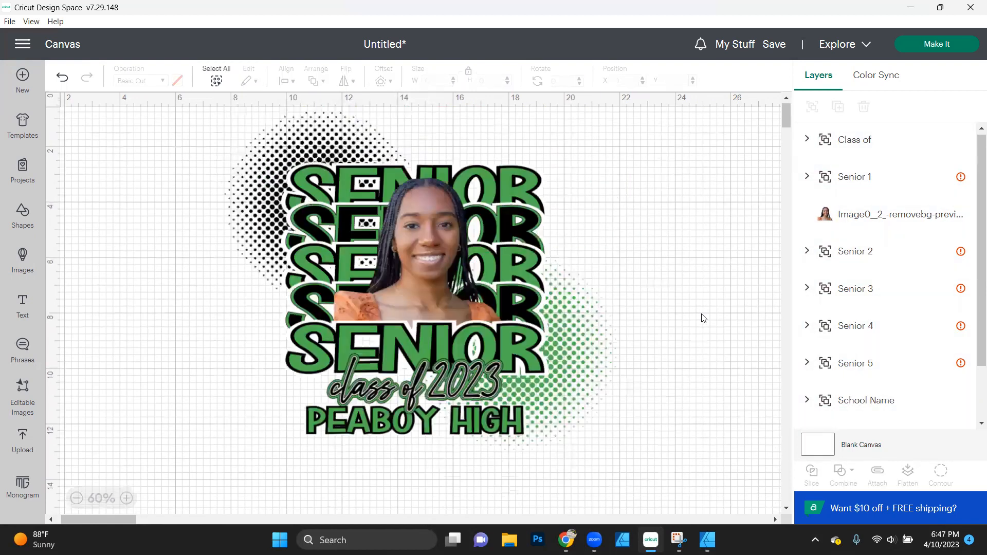